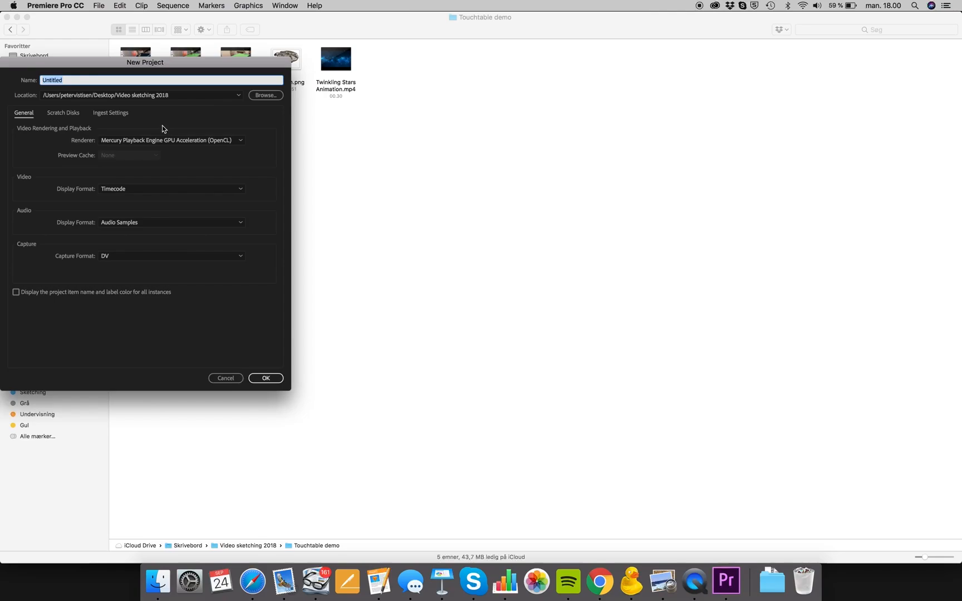
- Create a new project named "Video sketch demo" with the default settings
text(Video sketch demo)
click(267, 380)
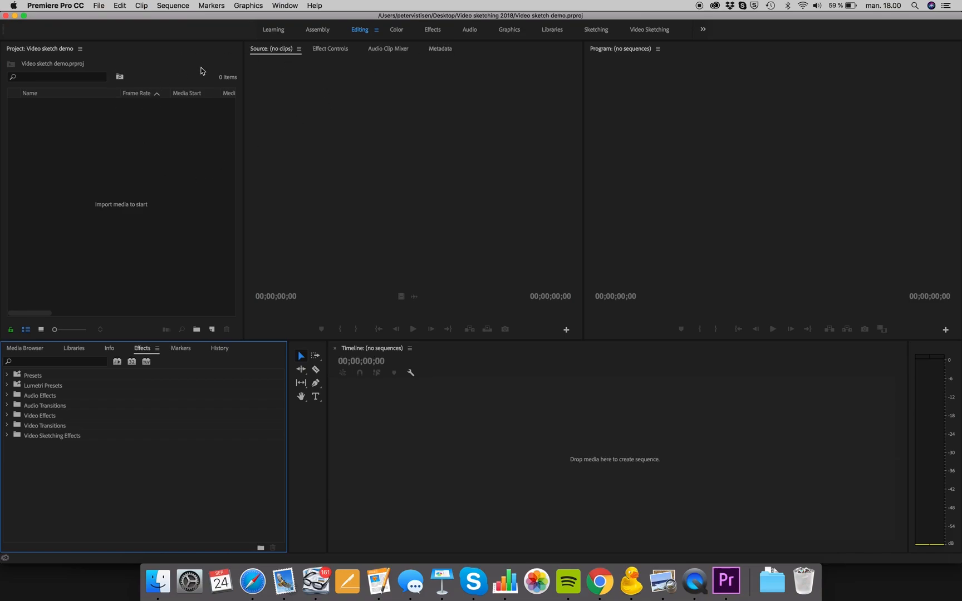
- Switch to the Color workspace and return to the Editing workspace
click(292, 8)
click(292, 8)
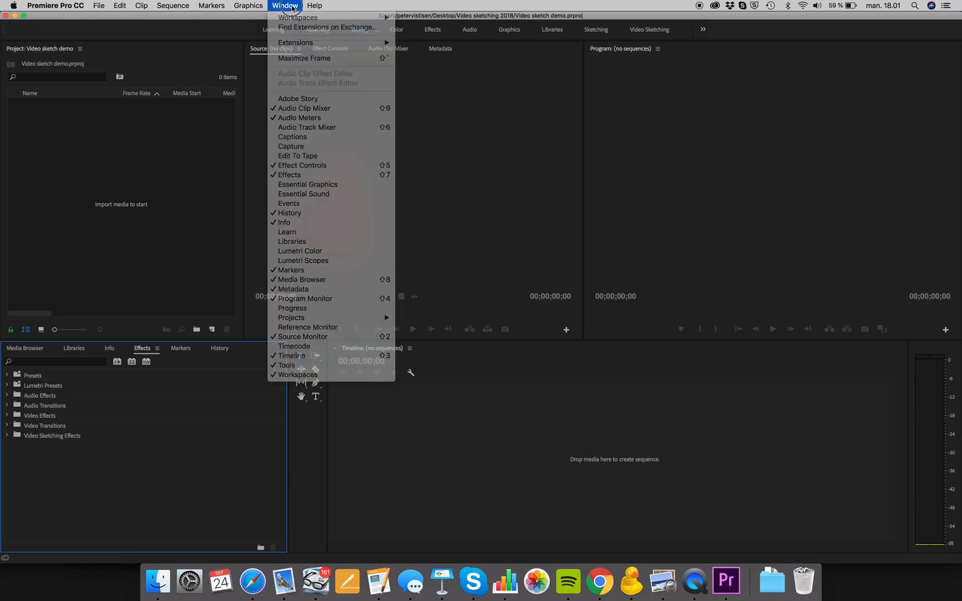
click(292, 8)
mouse_move(297, 19)
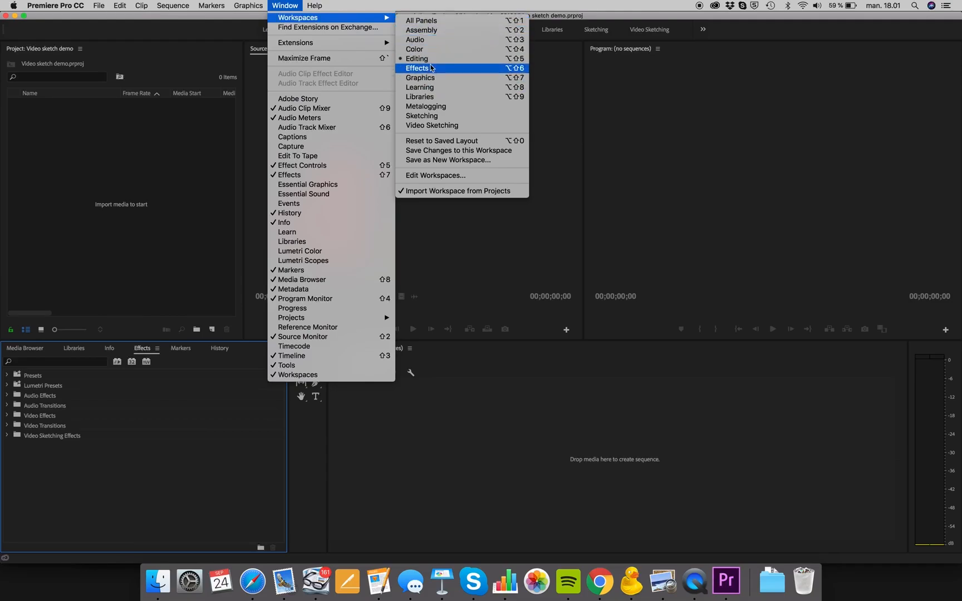
click(416, 49)
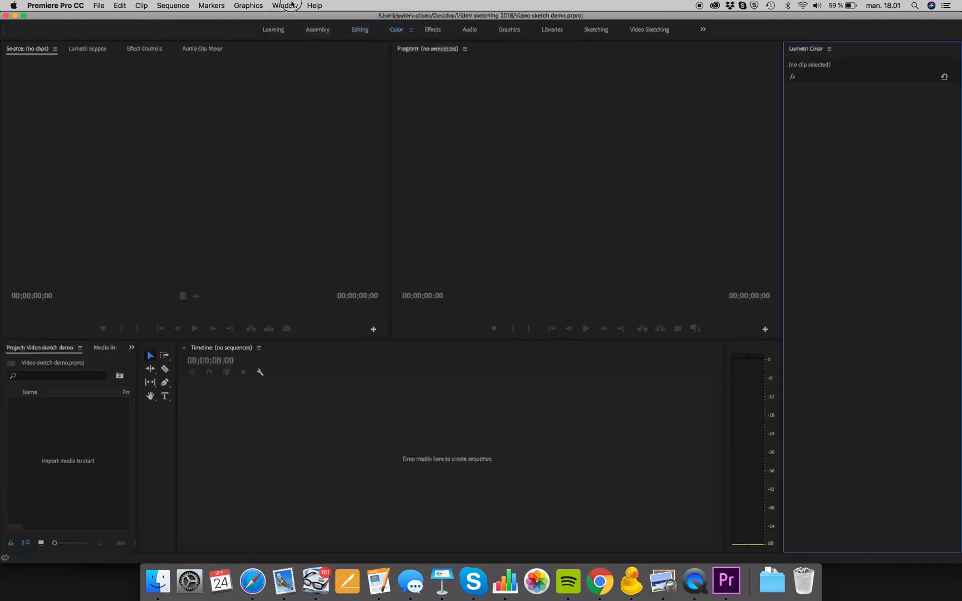
click(291, 5)
mouse_move(301, 18)
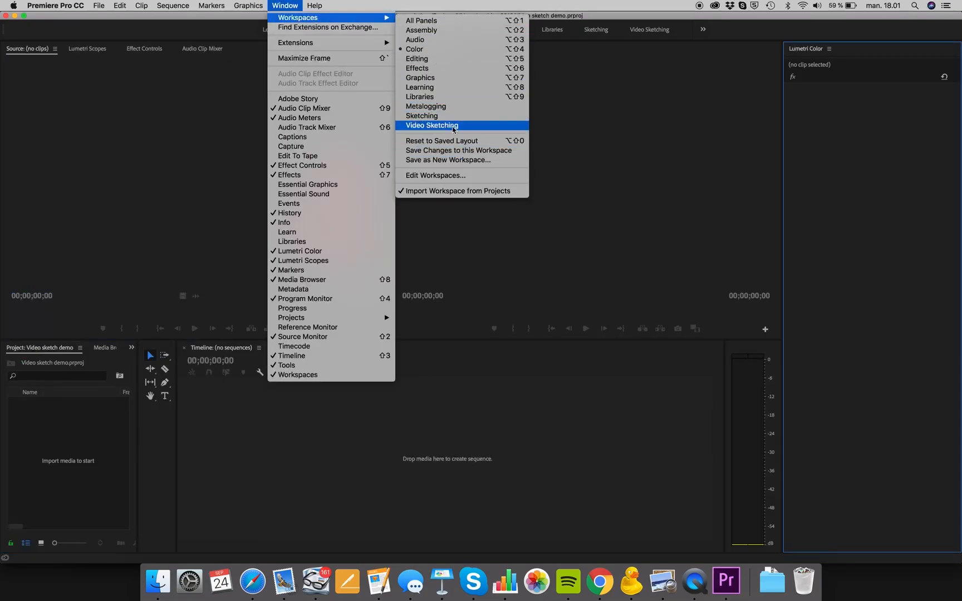
click(423, 63)
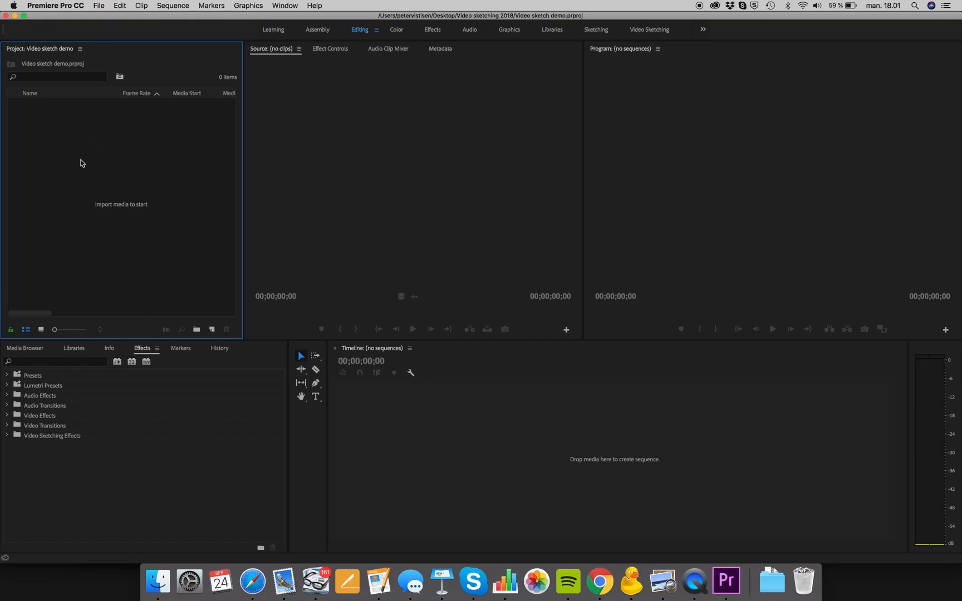
- Look over the Source and Program monitors, the Libraries, Media Browser and Effects panels, and the list of available panels
click(351, 109)
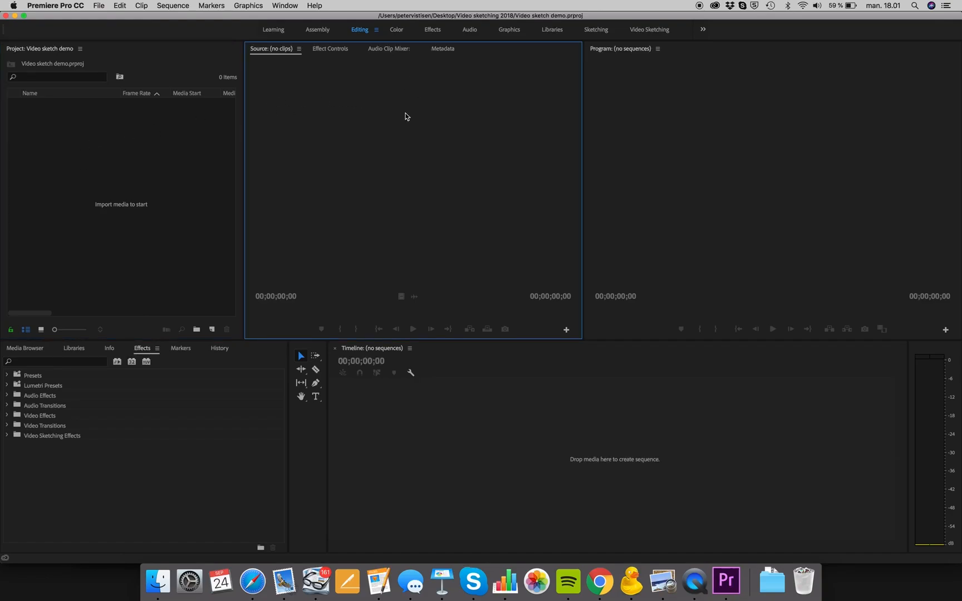
click(673, 114)
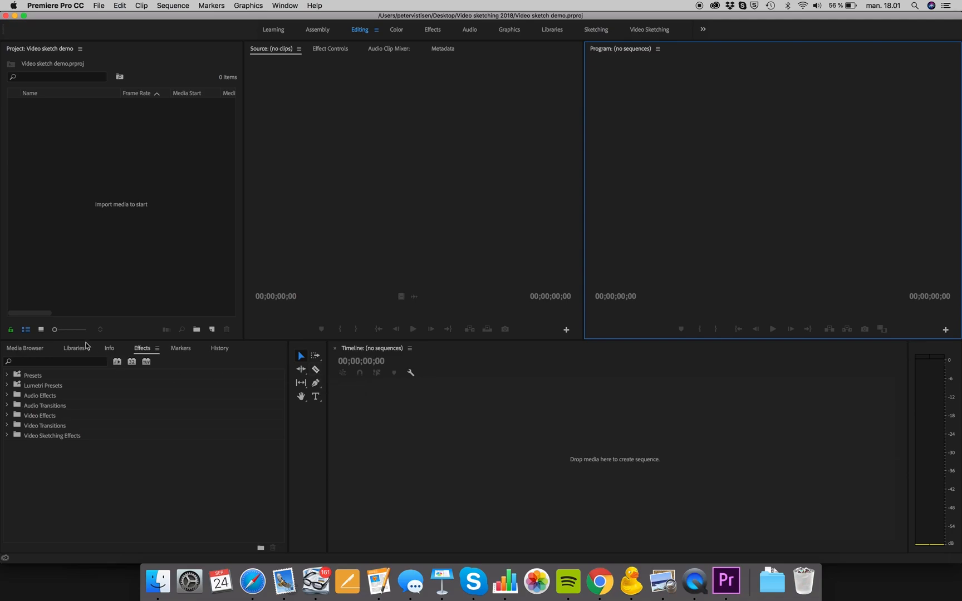
click(111, 349)
click(74, 348)
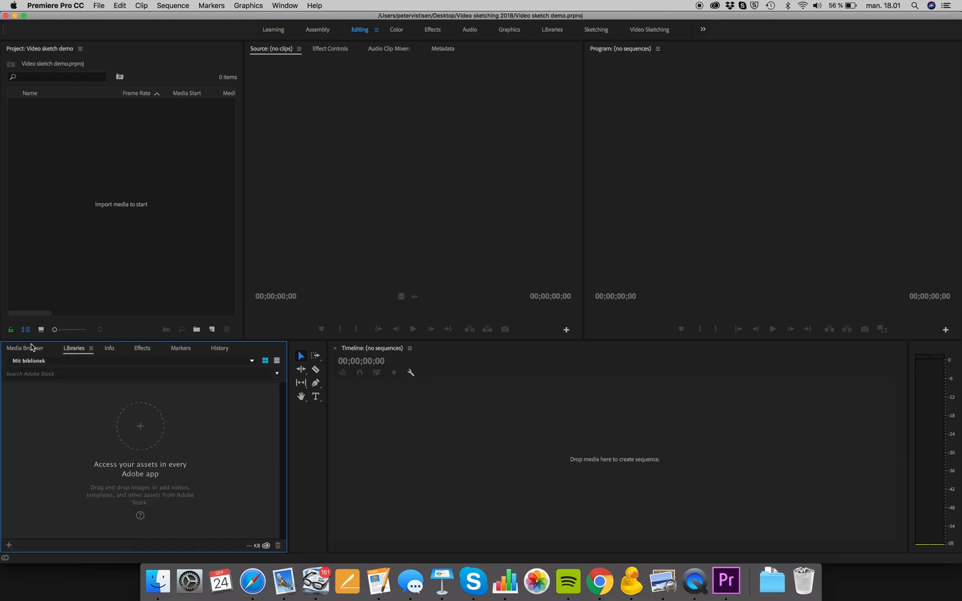
click(36, 349)
click(138, 348)
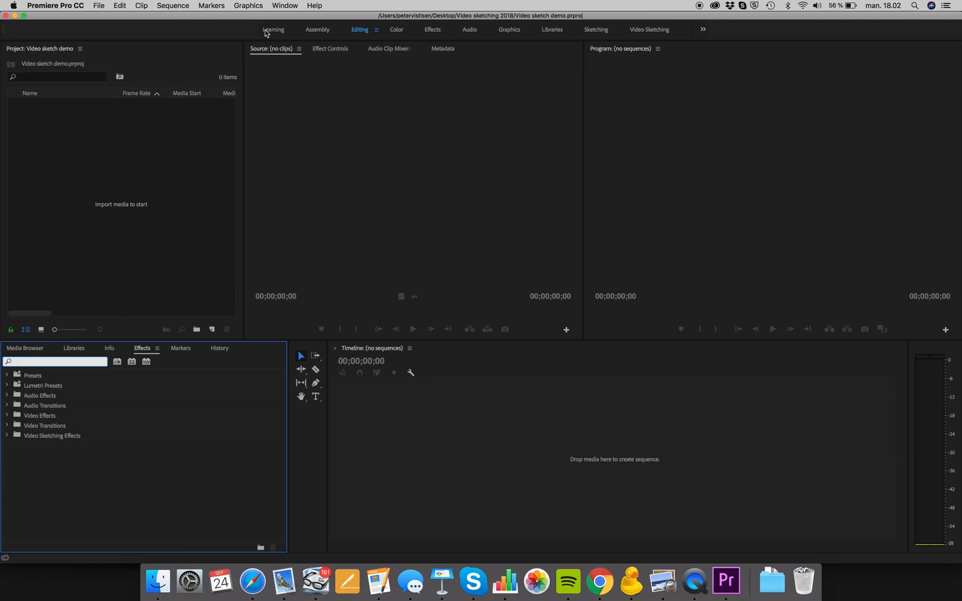
click(283, 5)
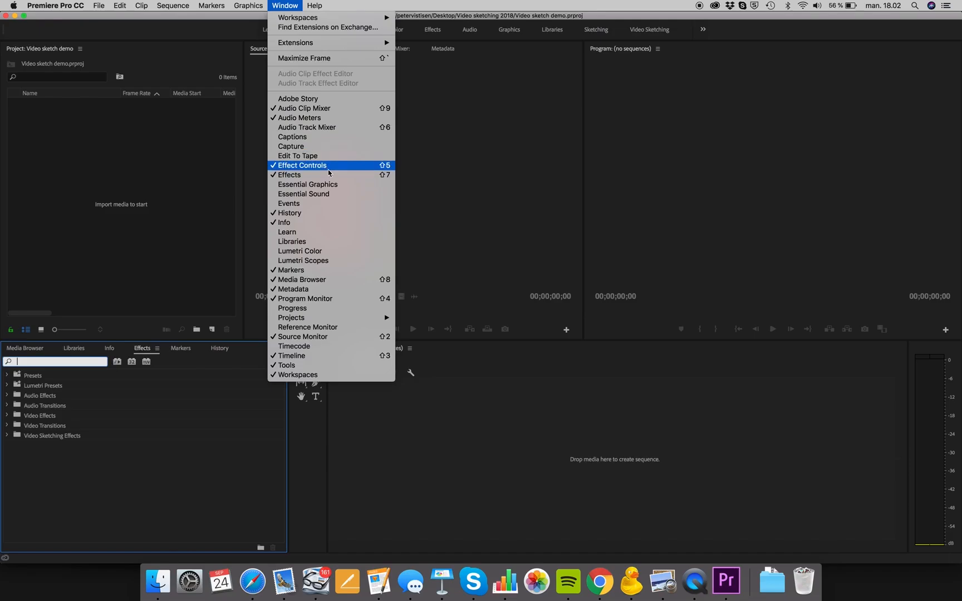
click(194, 203)
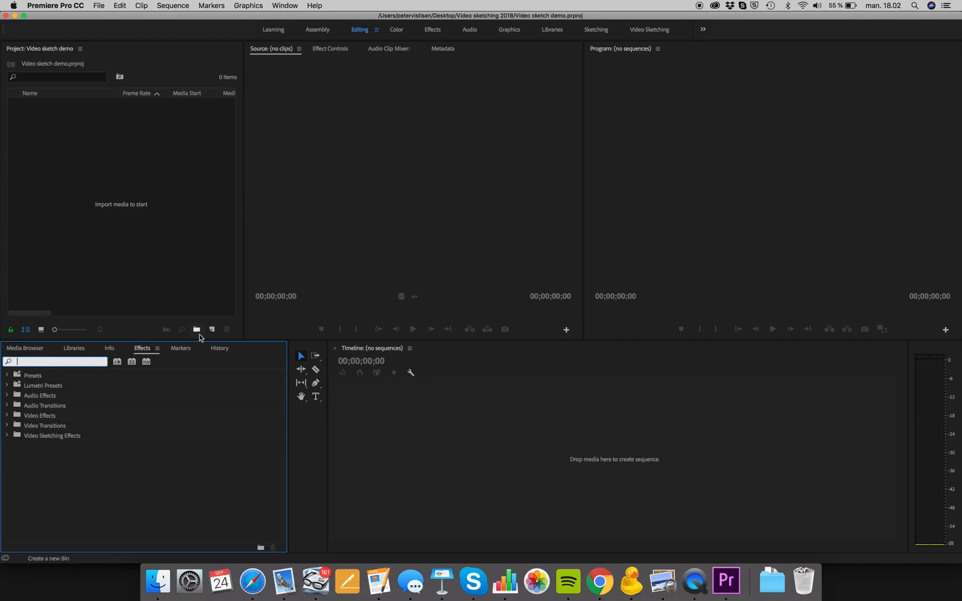
- Dock the Effects panel beside the Project panel and return it to the group with Media Browser and Libraries
drag(147, 351, 19, 150)
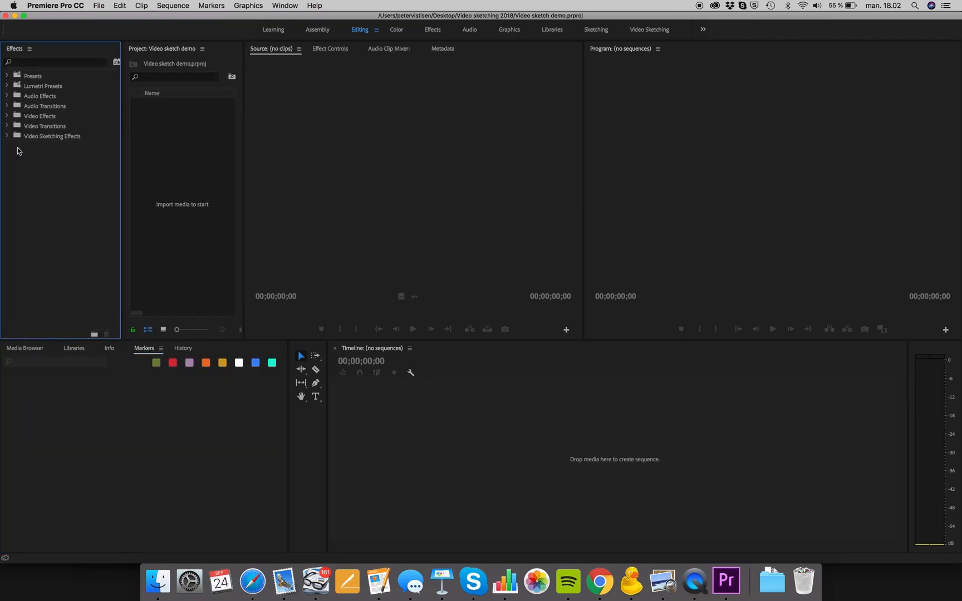
click(31, 49)
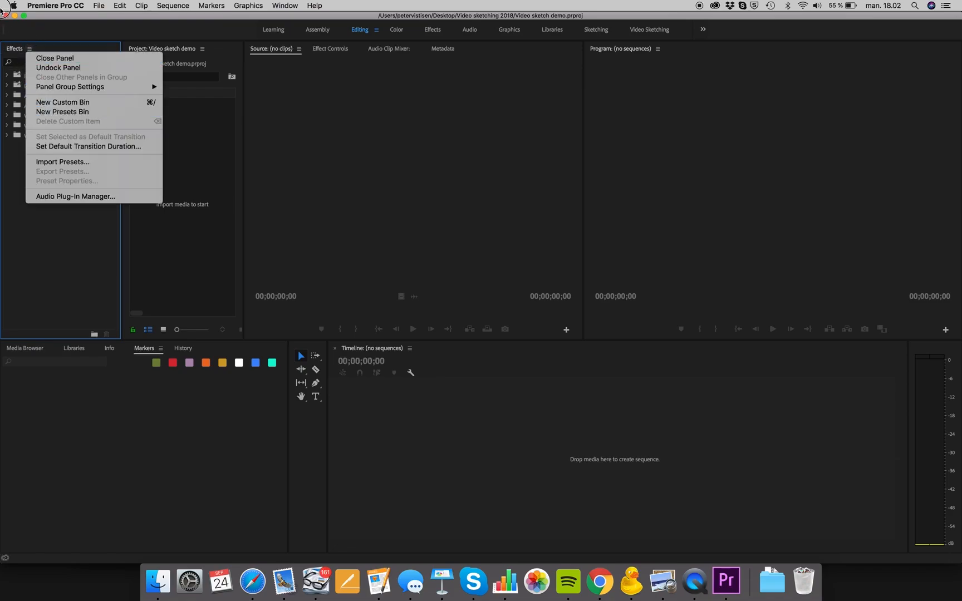
click(10, 49)
drag(10, 49, 167, 349)
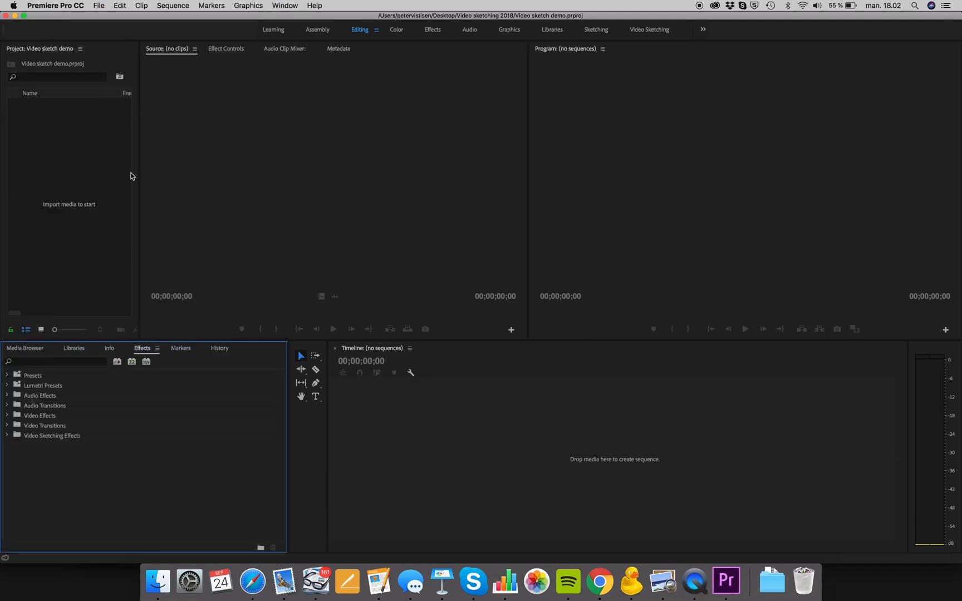
- Widen the Project panel by shifting its border with the Source monitor
drag(138, 172, 273, 172)
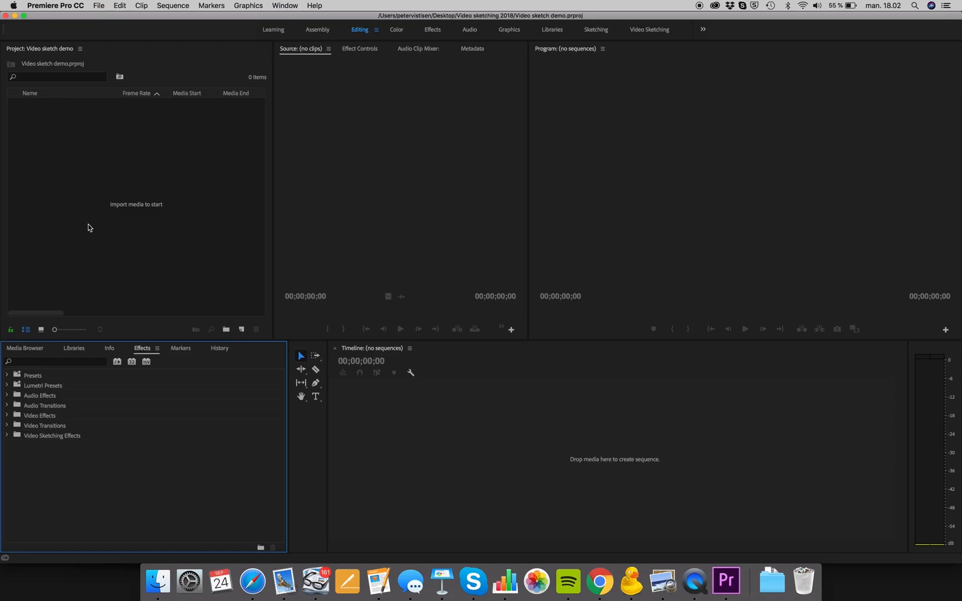
click(364, 145)
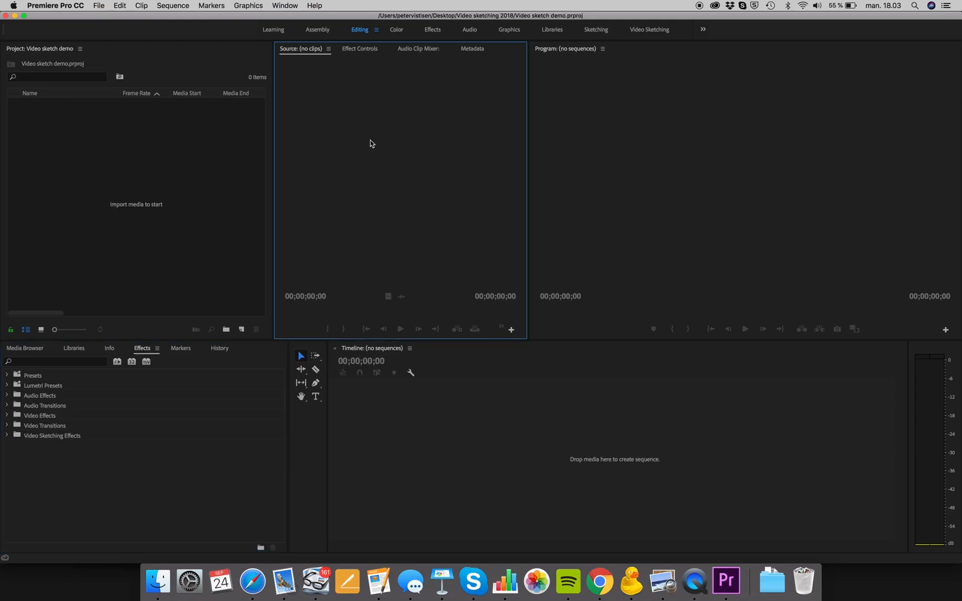
click(729, 105)
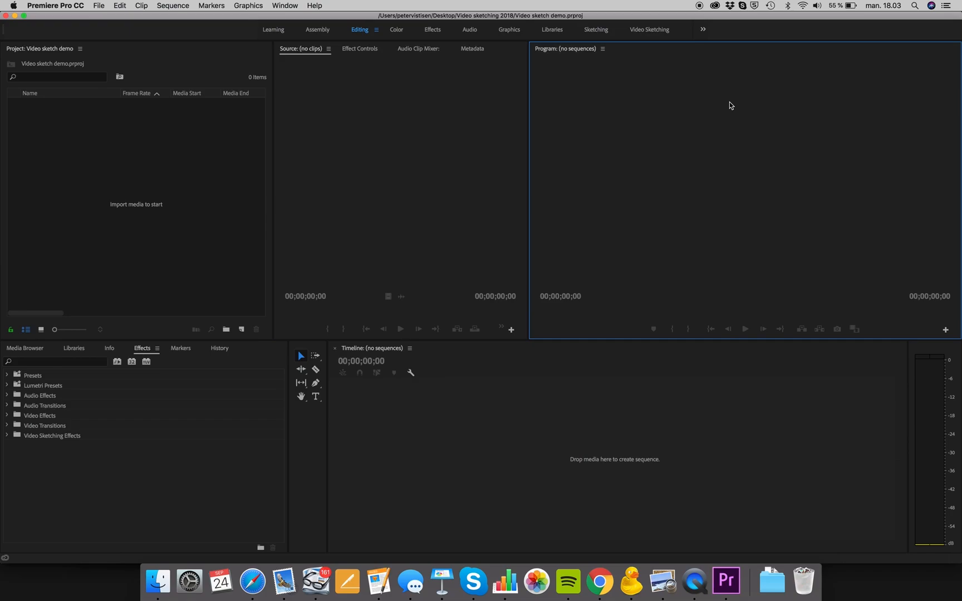
click(469, 474)
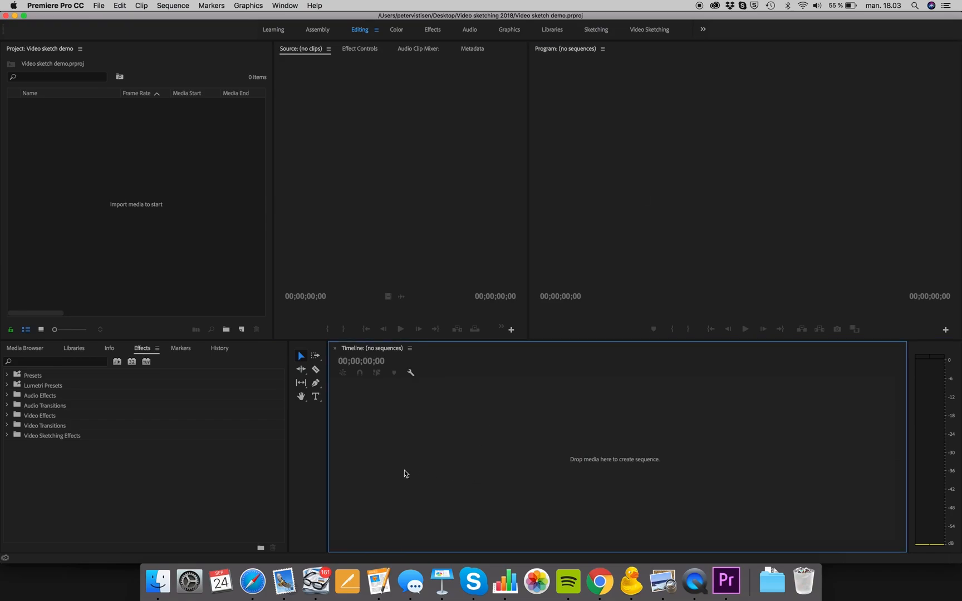
- Save the current panel layout as a new workspace named "Video sketching workspace"
click(284, 4)
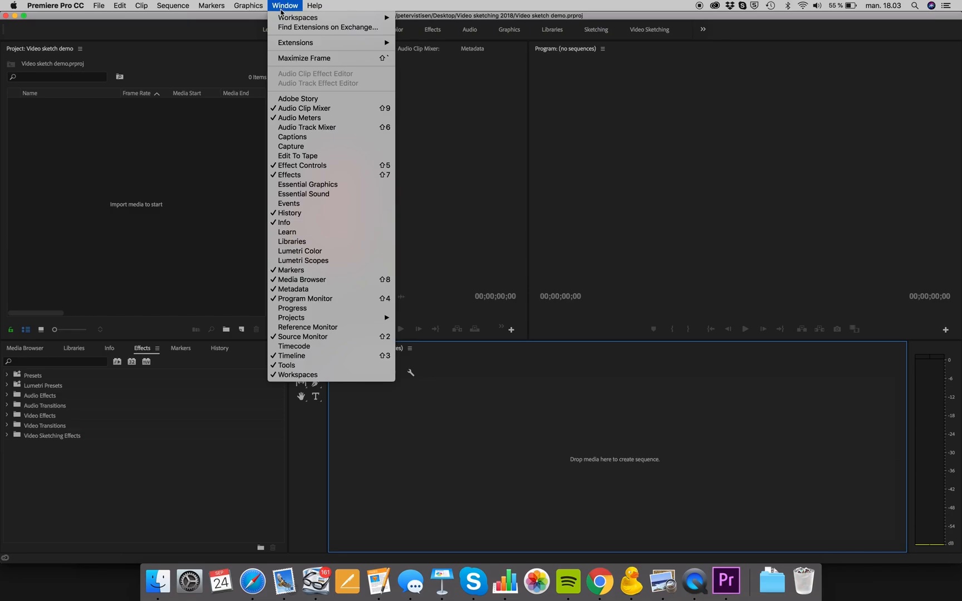
mouse_move(283, 17)
click(285, 4)
click(284, 4)
mouse_move(287, 17)
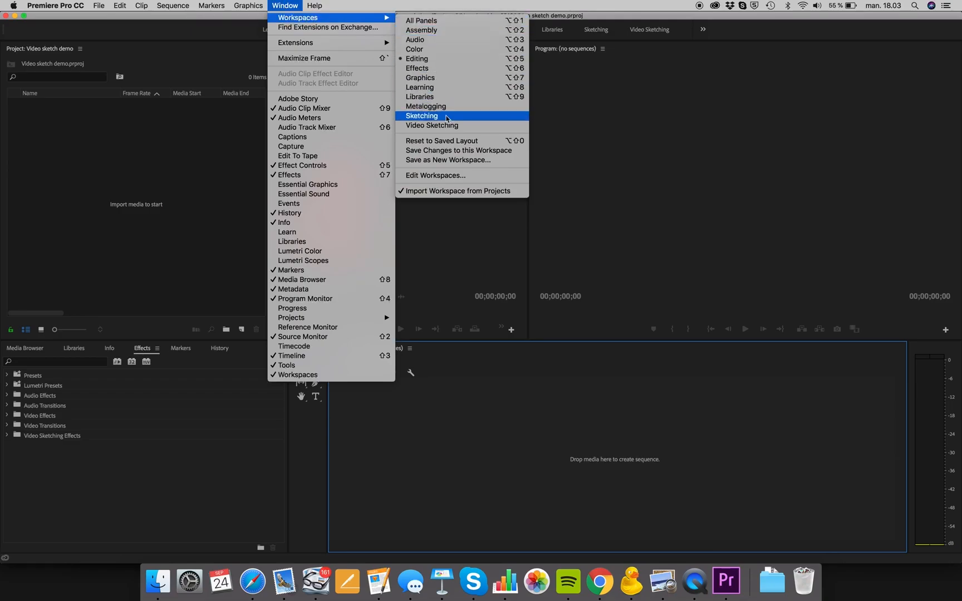
click(471, 160)
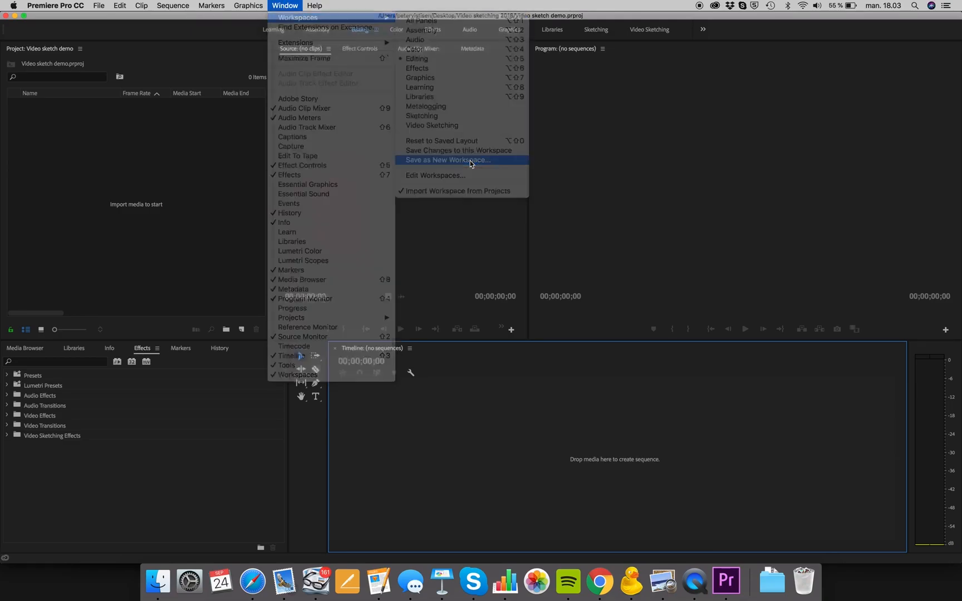
text(Video sketching)
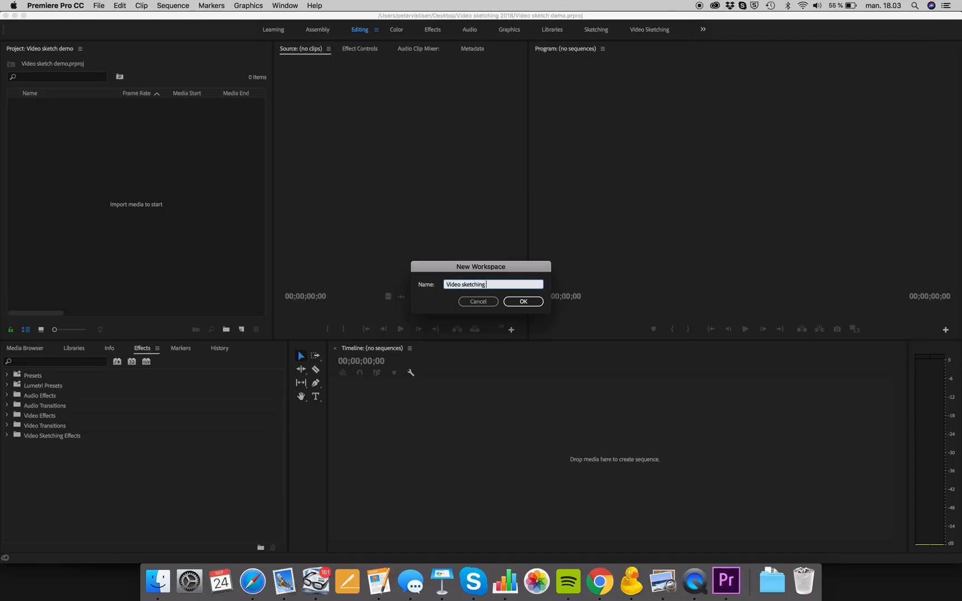
text( worksho)
click(518, 300)
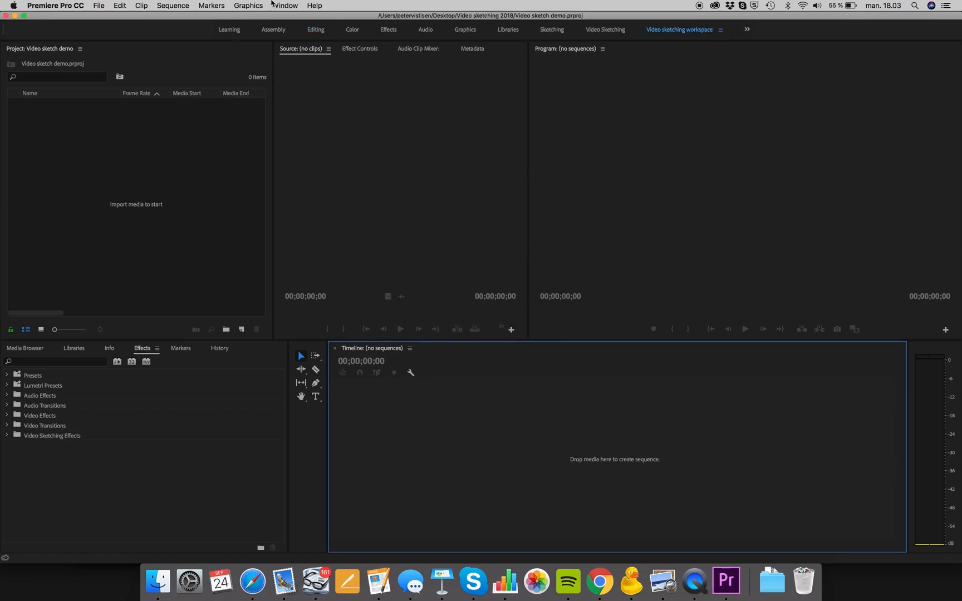
- Choose "Video sketching workspace" from the available workspaces
click(282, 5)
mouse_move(294, 20)
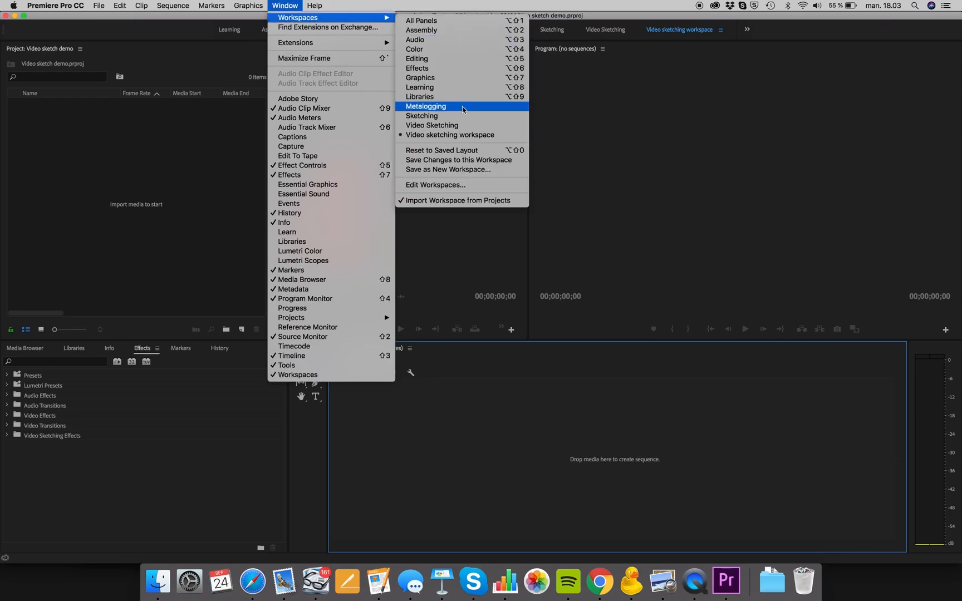
click(469, 135)
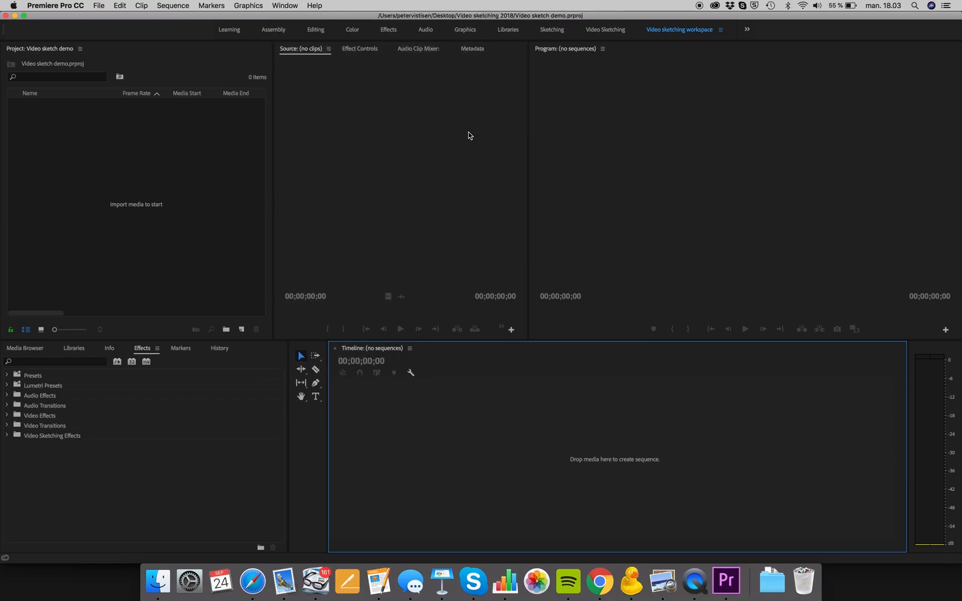
- Import Twinkling Stars background.mp4, theFalcon.png and Greenscreen Superman.mov from the Greenscreen animation folder into the project
double_click(120, 186)
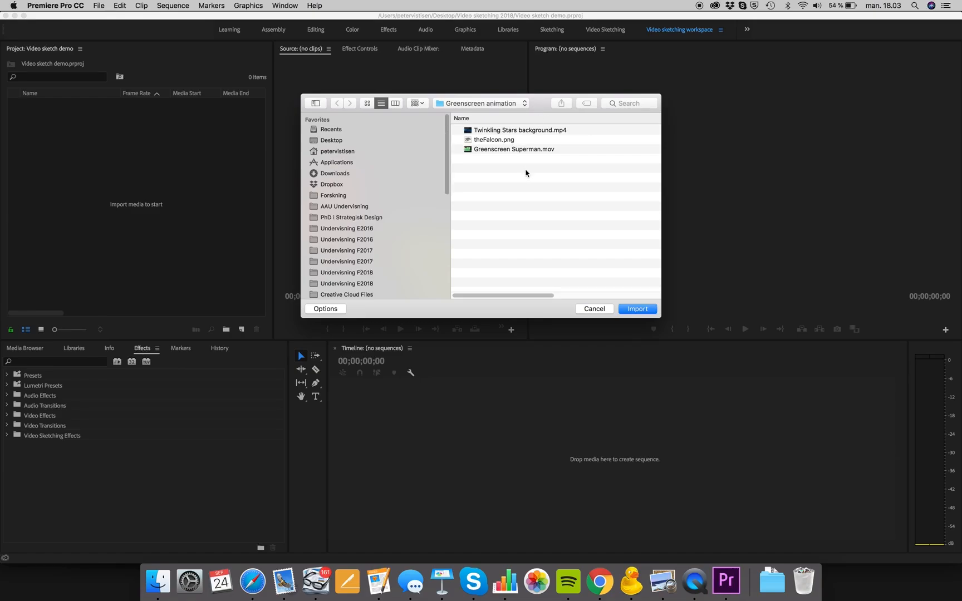
drag(526, 172, 466, 124)
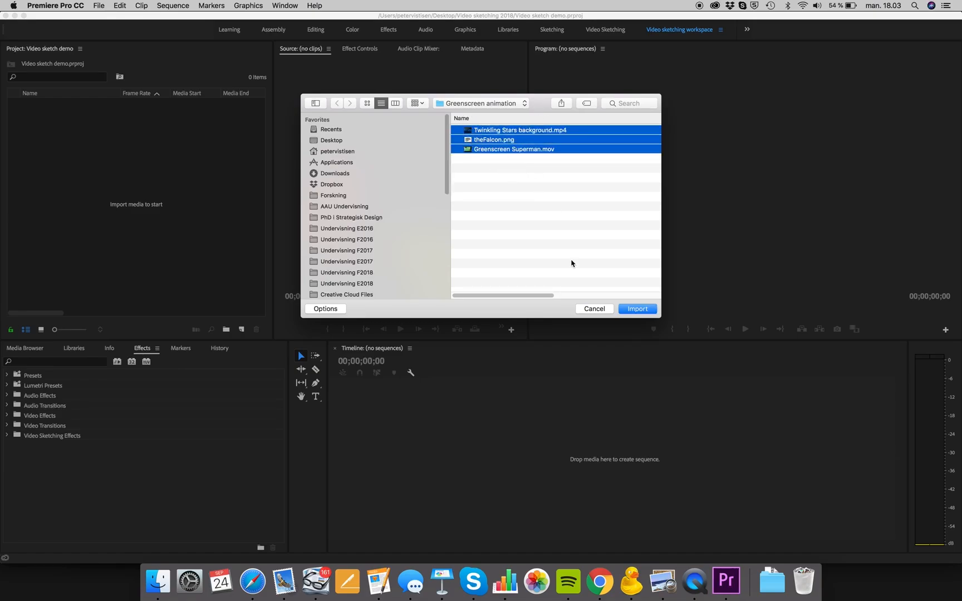
click(505, 176)
drag(496, 179, 467, 114)
click(638, 309)
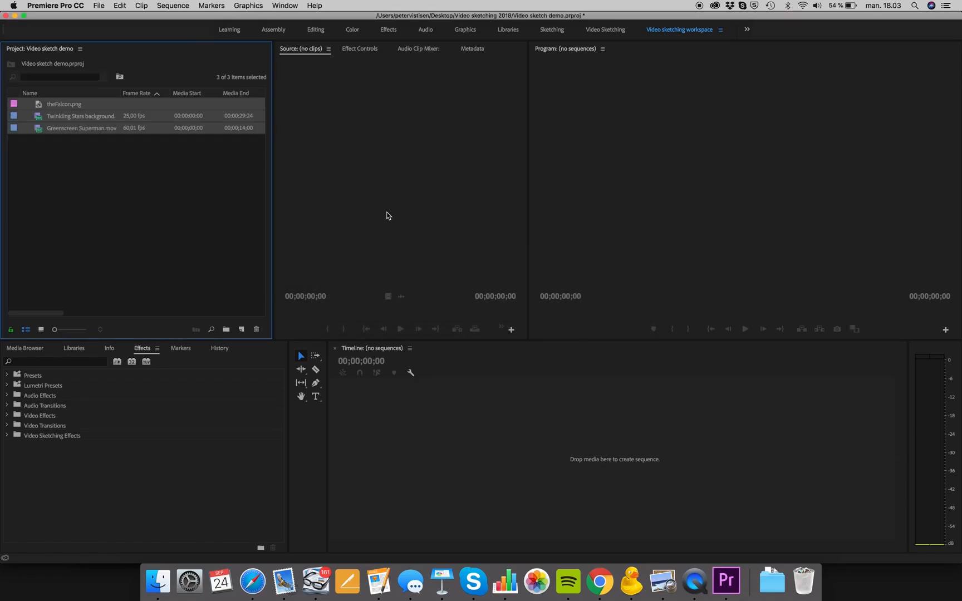
click(132, 160)
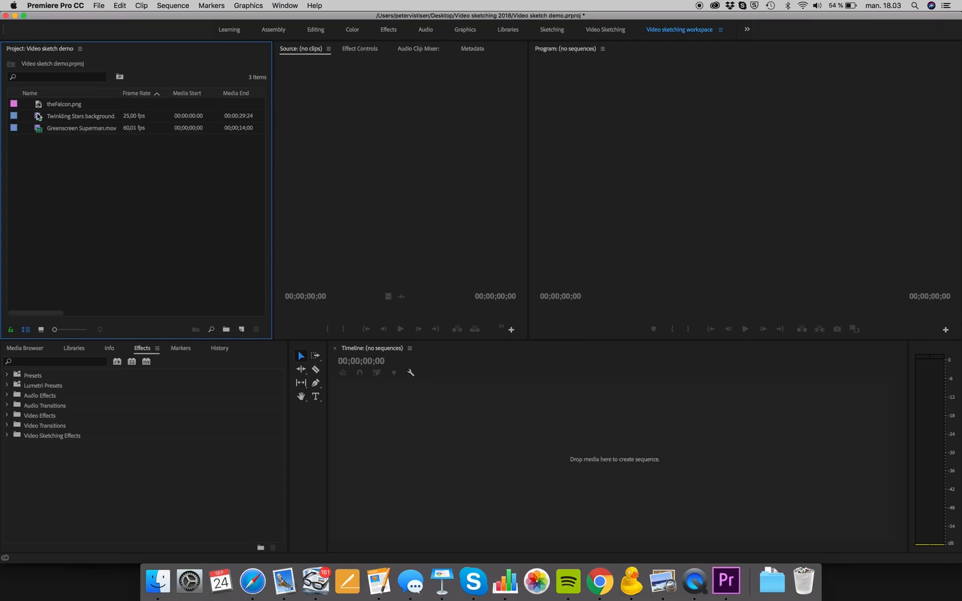
- Open Greenscreen Superman.mov in the Source monitor, widen the monitor and scrub the clip to 00;00;05;22
mouse_move(39, 132)
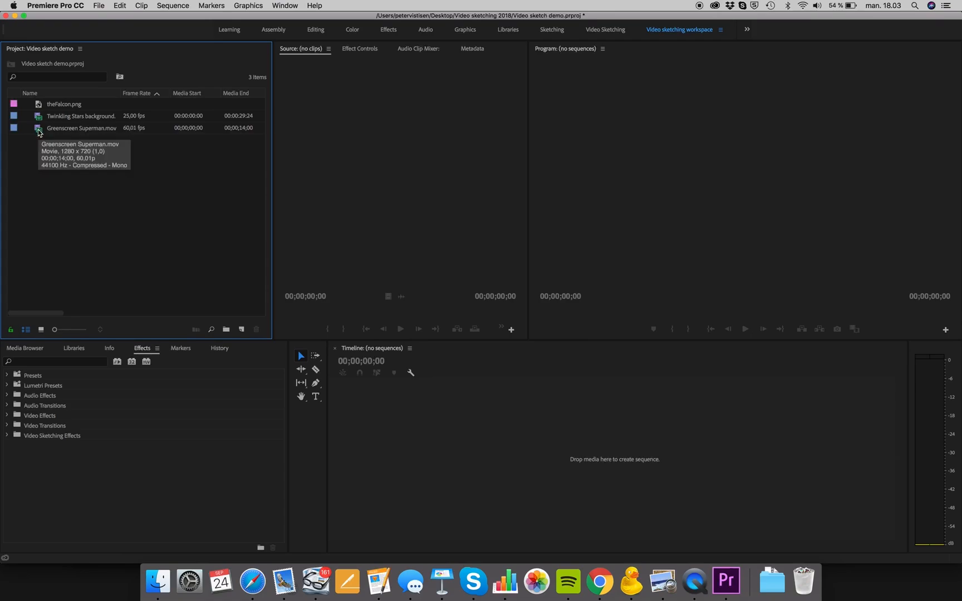
click(39, 133)
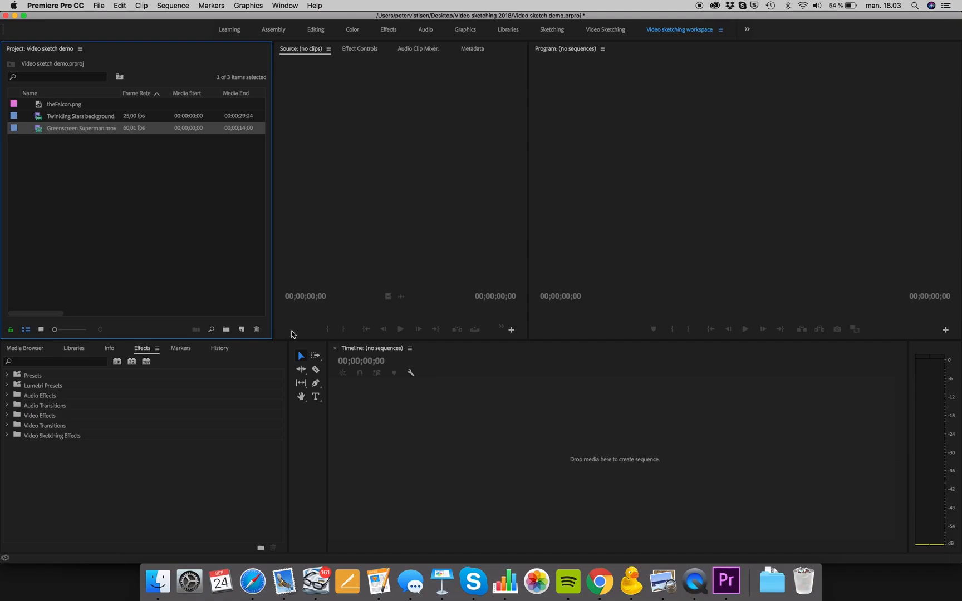
double_click(39, 133)
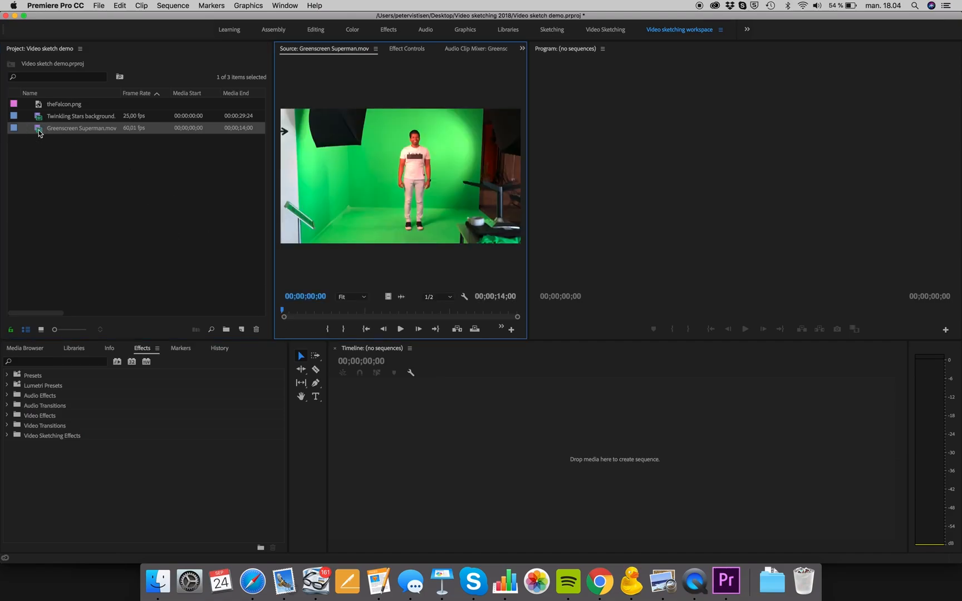
drag(528, 121, 640, 124)
drag(303, 312, 423, 310)
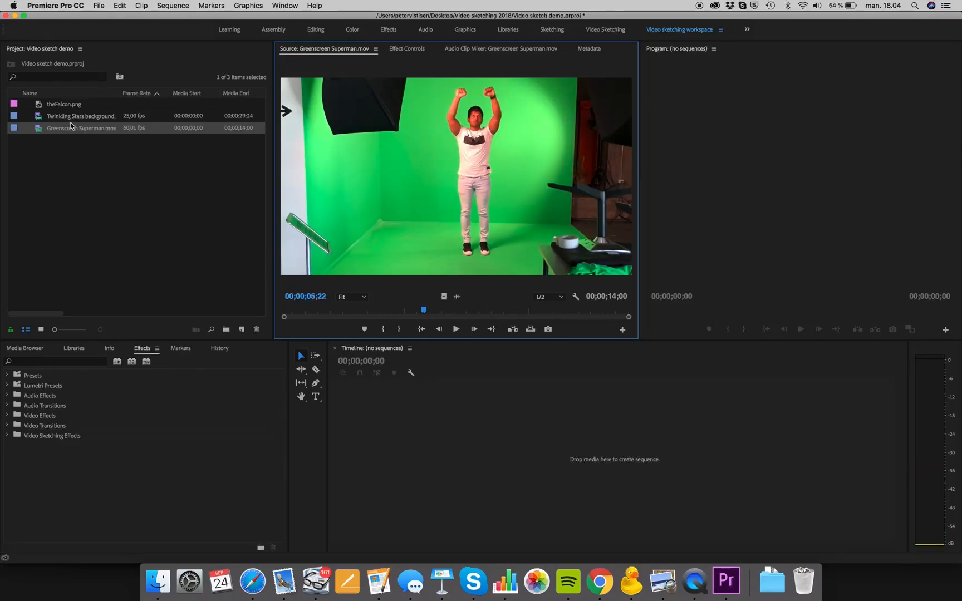
- Create a sequence from Greenscreen Superman.mov in the empty timeline and move the playhead to 00;00;05;29
drag(58, 132, 363, 416)
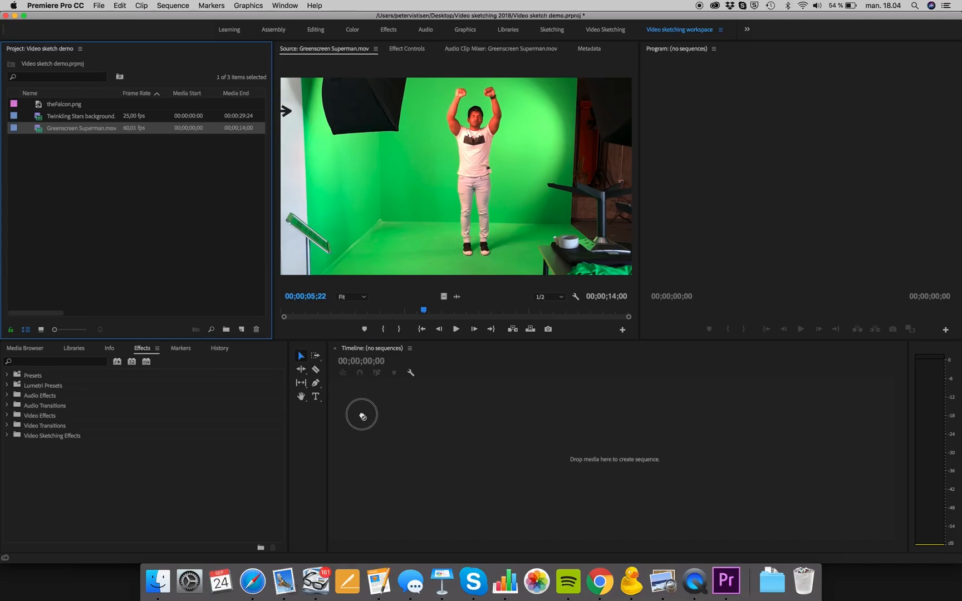
drag(363, 416, 362, 417)
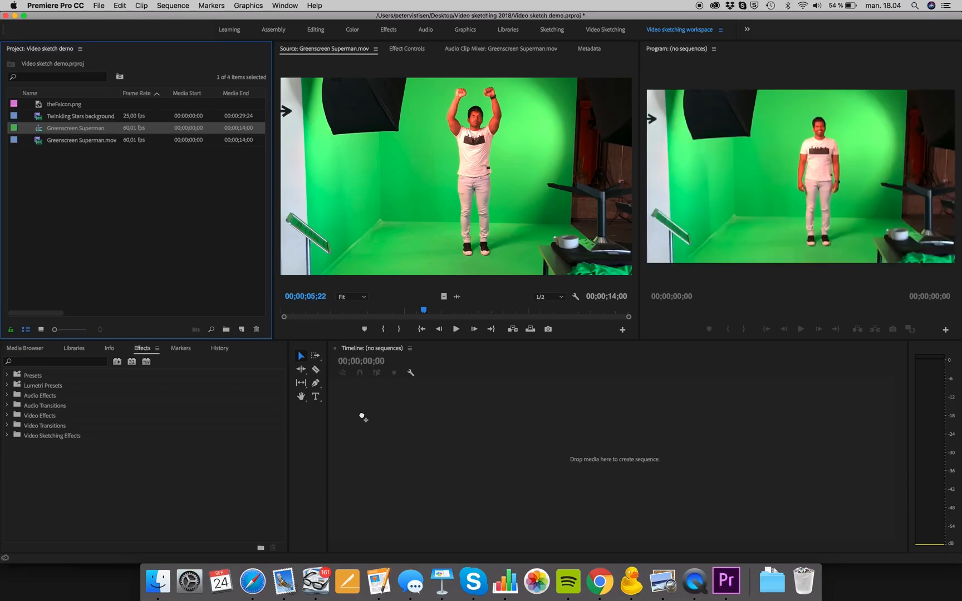
drag(451, 376, 535, 378)
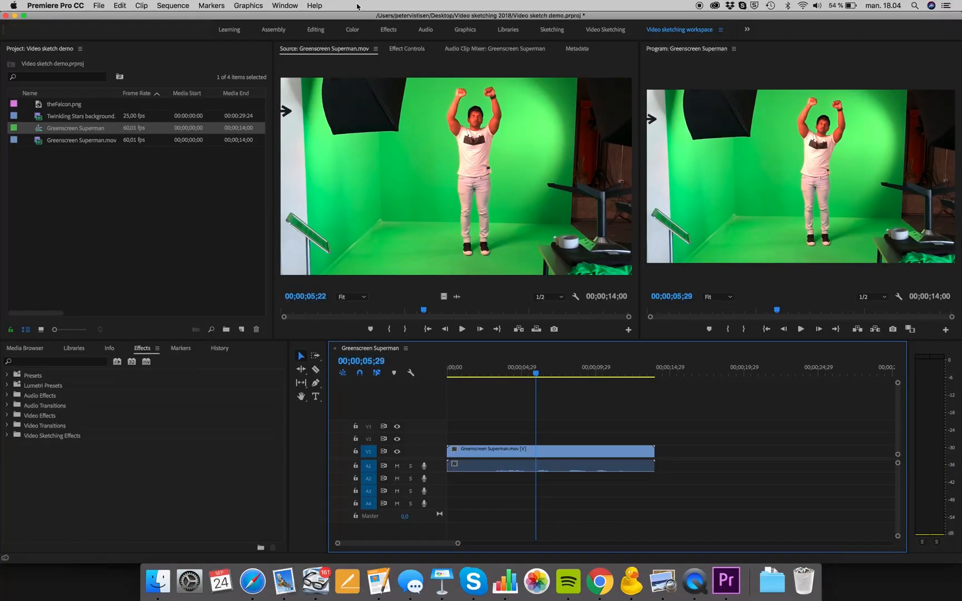
- Show the effect controls of the Greenscreen Superman clip in the timeline and reposition its image to about 646.3, 357.9
click(418, 53)
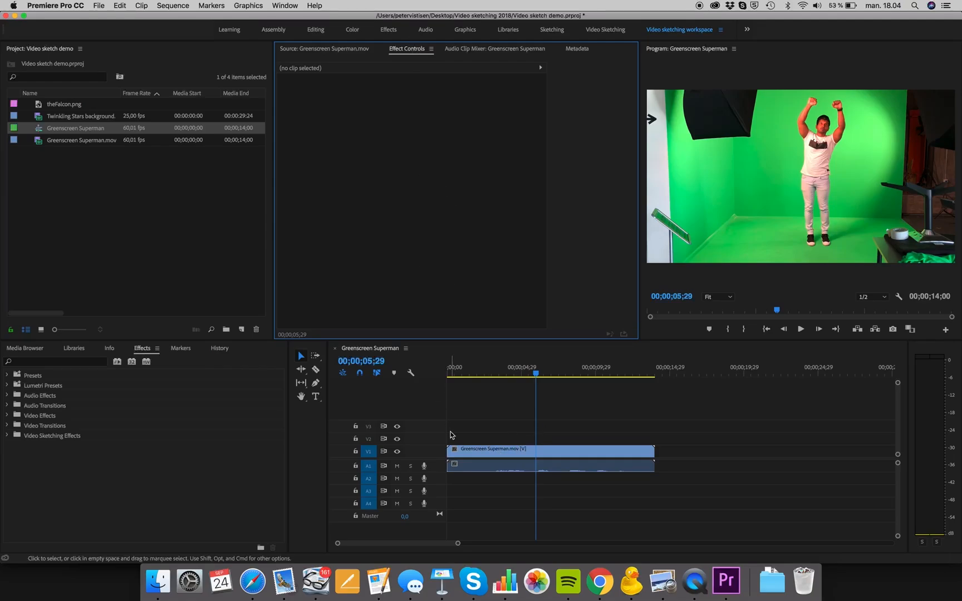
click(478, 450)
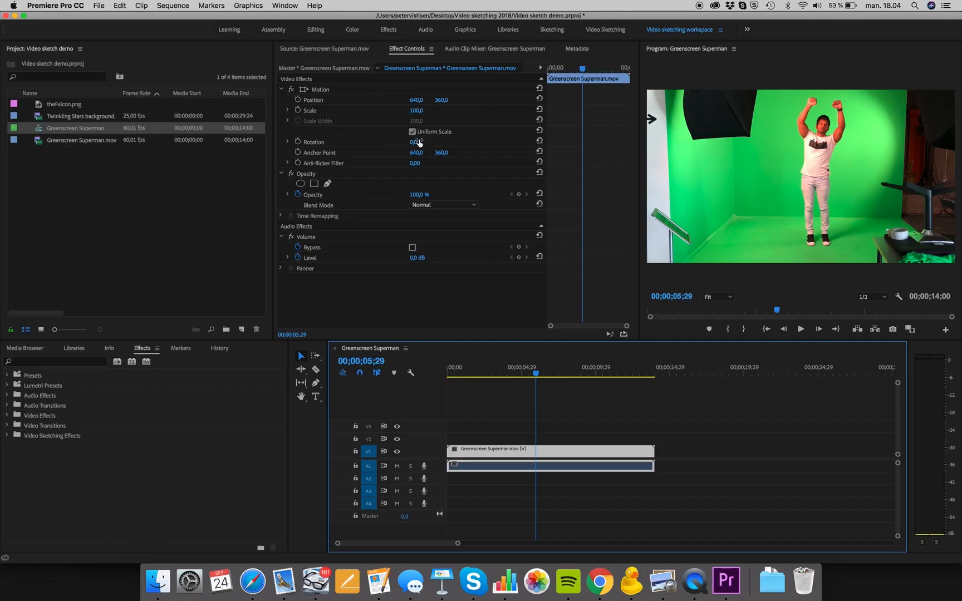
mouse_move(417, 111)
mouse_down()
mouse_move(464, 112)
mouse_move(414, 111)
mouse_move(416, 100)
mouse_move(406, 100)
mouse_up()
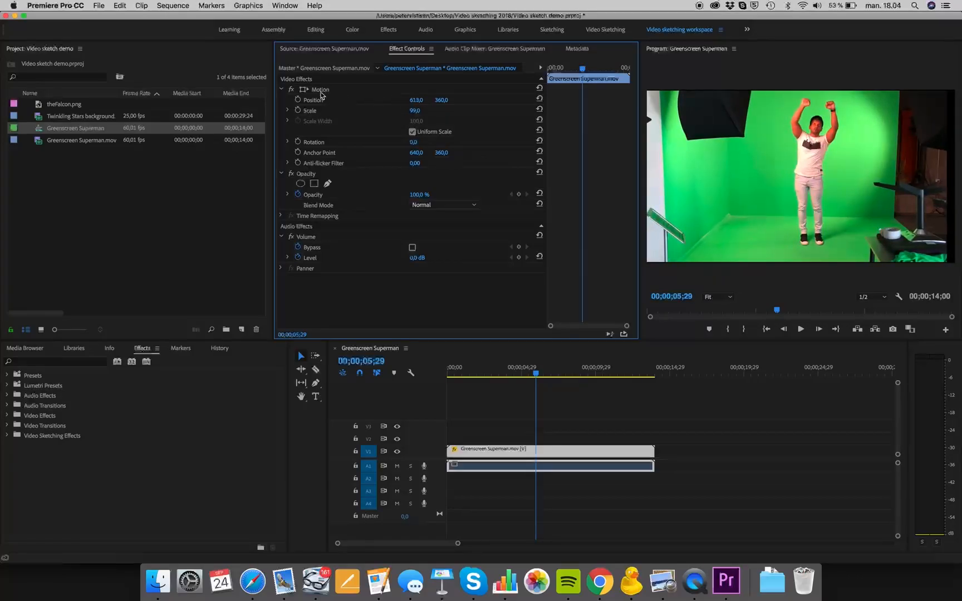
click(319, 90)
drag(769, 141, 831, 147)
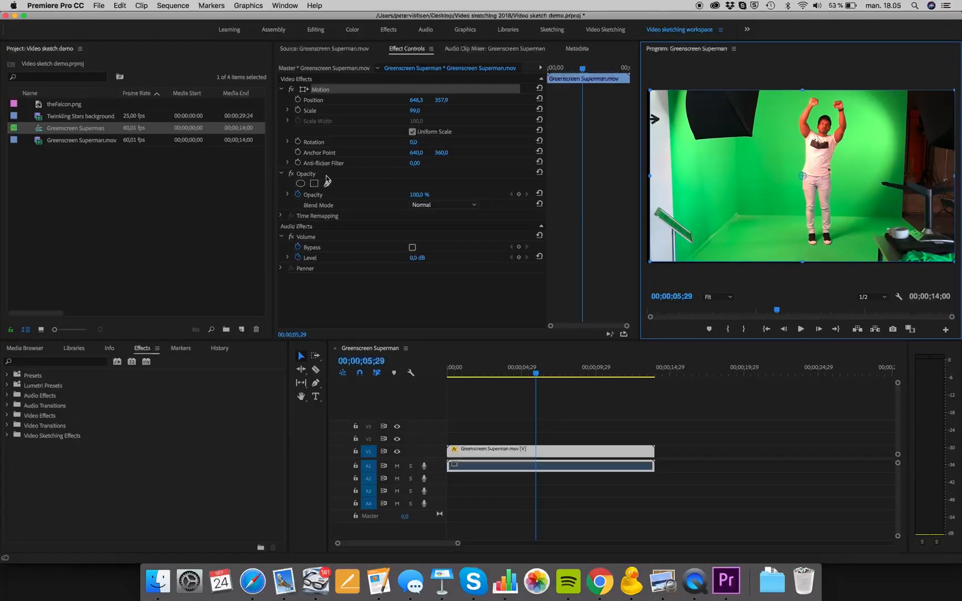
- Try rotating the clip and undo the rotation, then resize its image to a scale of about 100.7
drag(414, 143, 426, 143)
key(super+z)
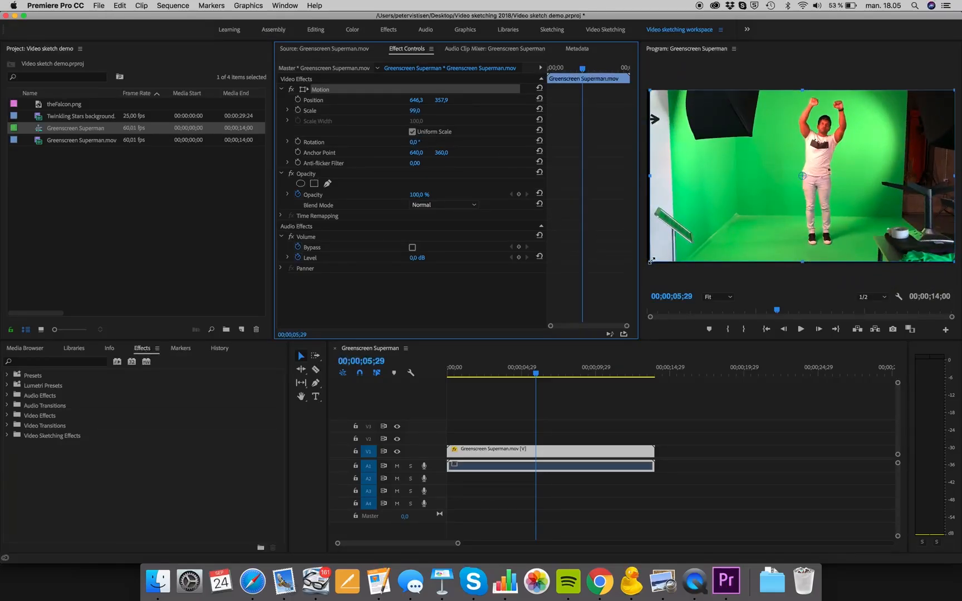
drag(651, 260, 647, 262)
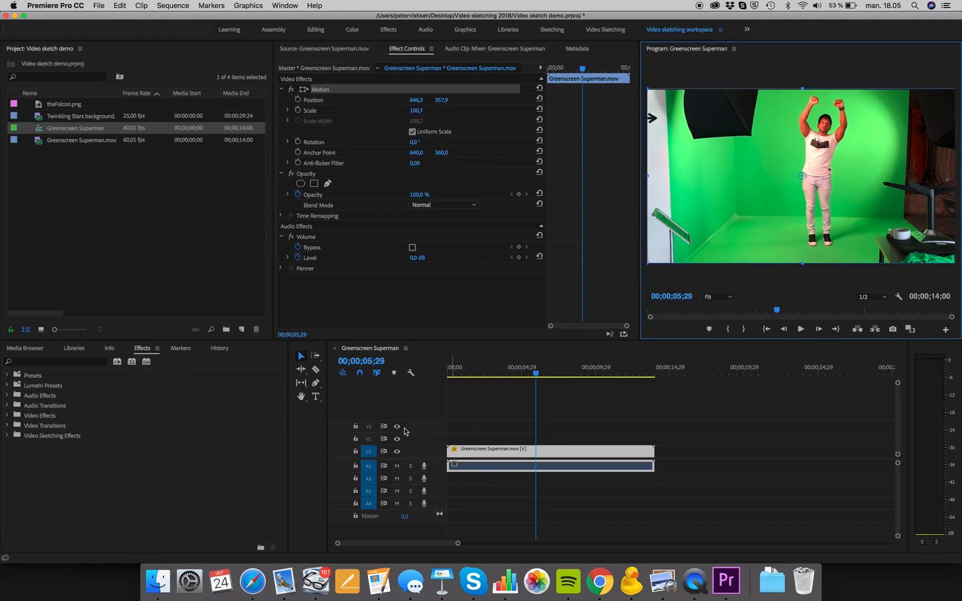
- Examine the effect folders, including the Keying group with Color Key under Video Effects and the Video Sketching Effects bin
click(41, 362)
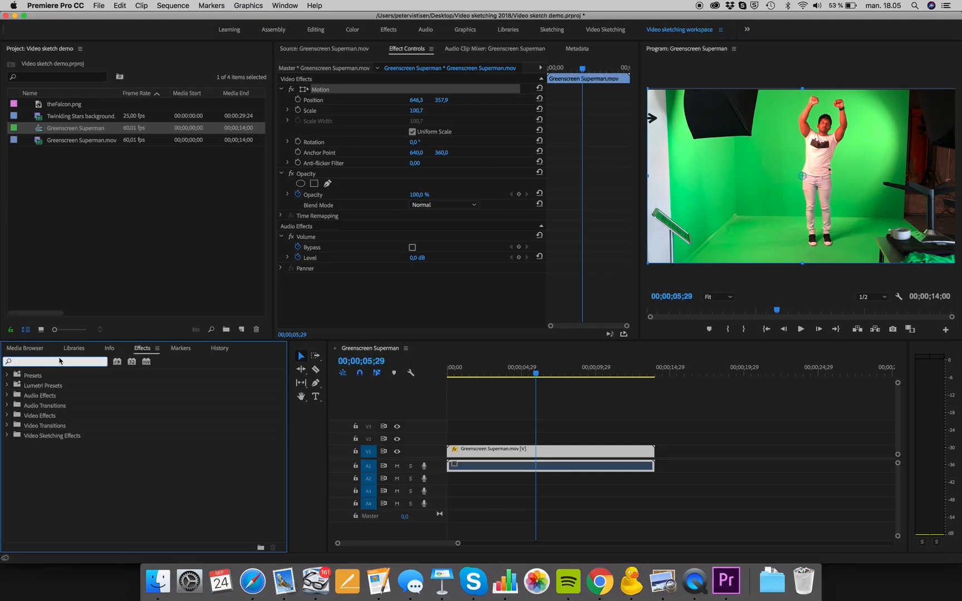
click(8, 415)
scroll(37, 425, down, 3)
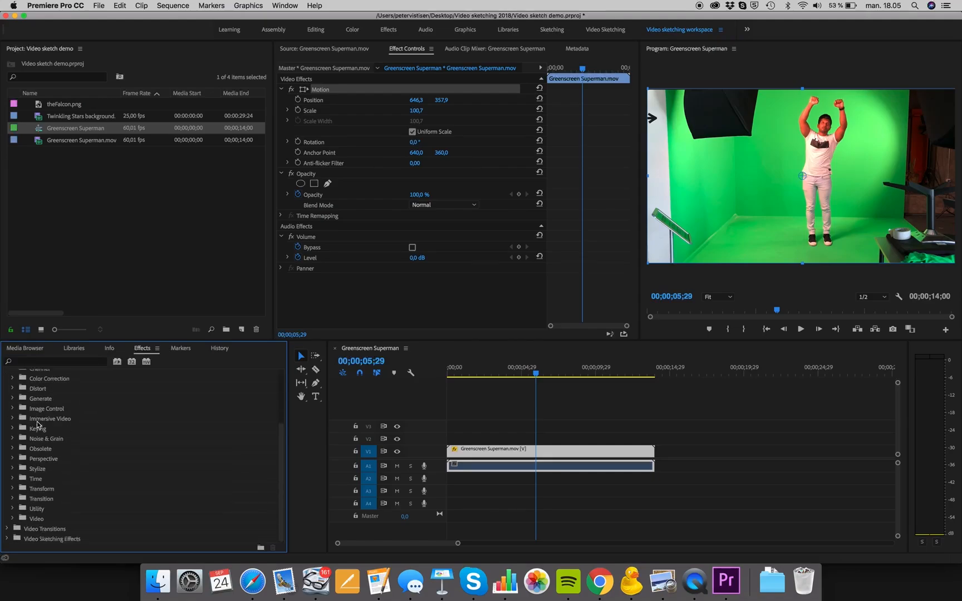
click(12, 429)
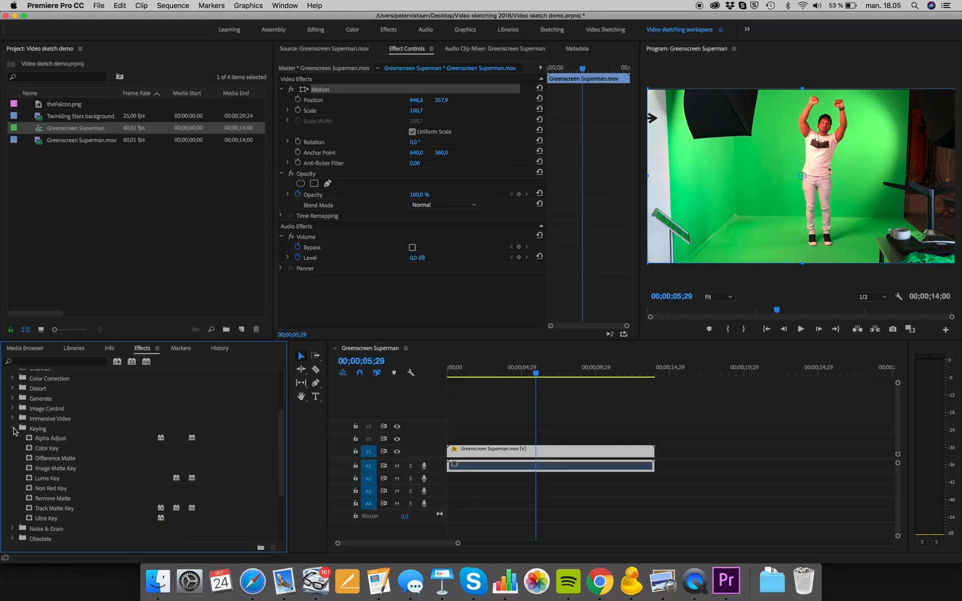
click(48, 450)
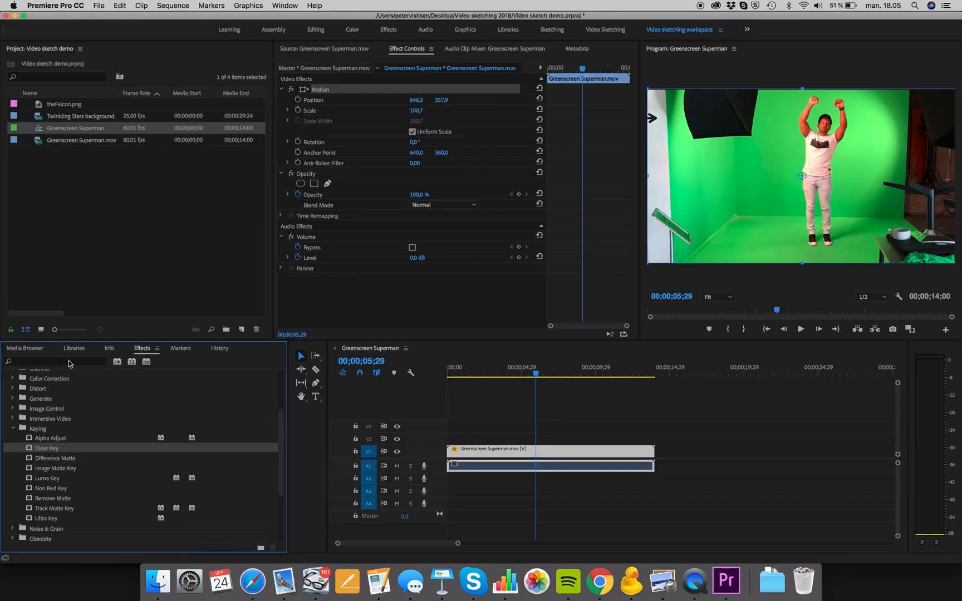
click(13, 430)
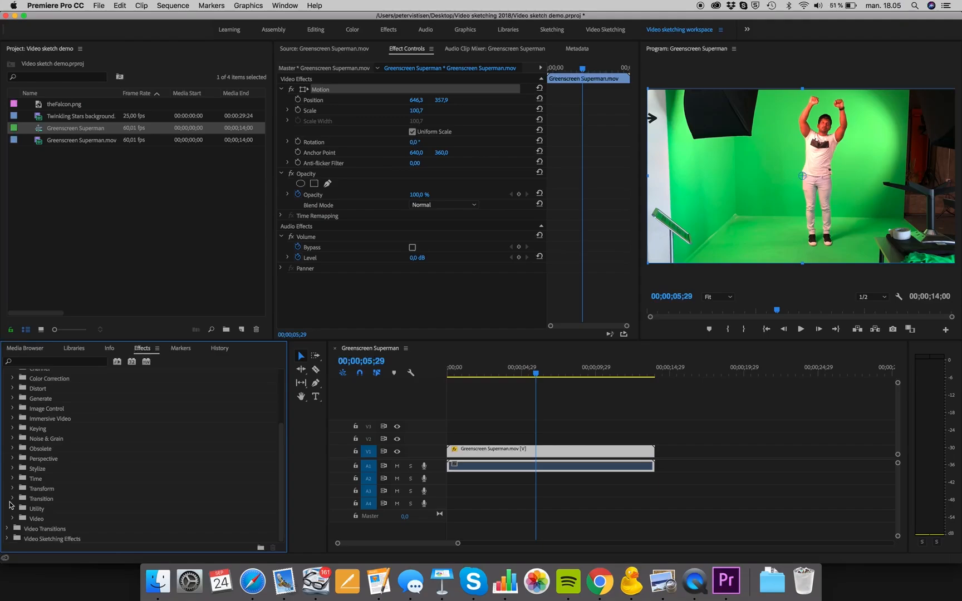
scroll(30, 409, up, 3)
click(7, 416)
click(35, 436)
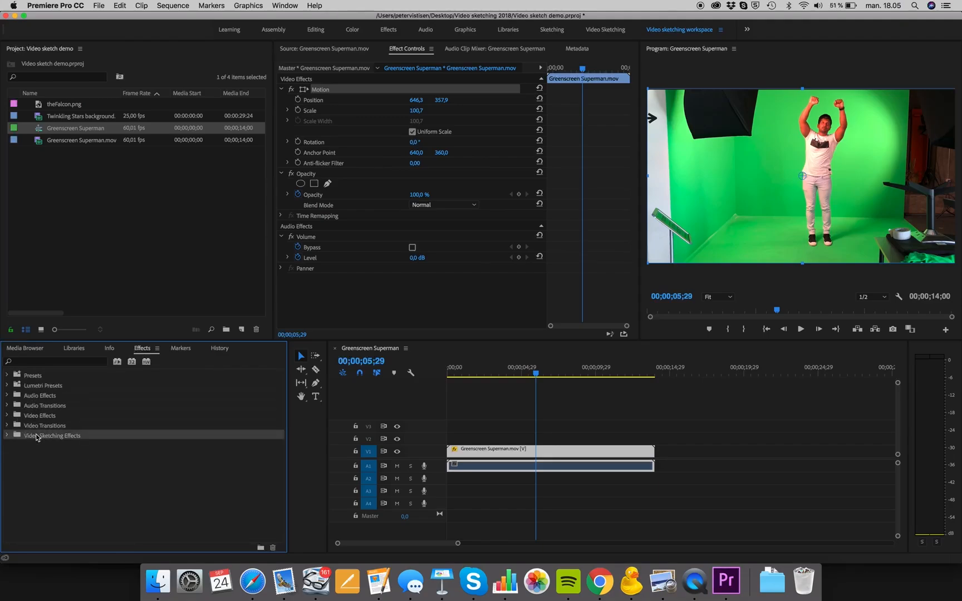
click(61, 451)
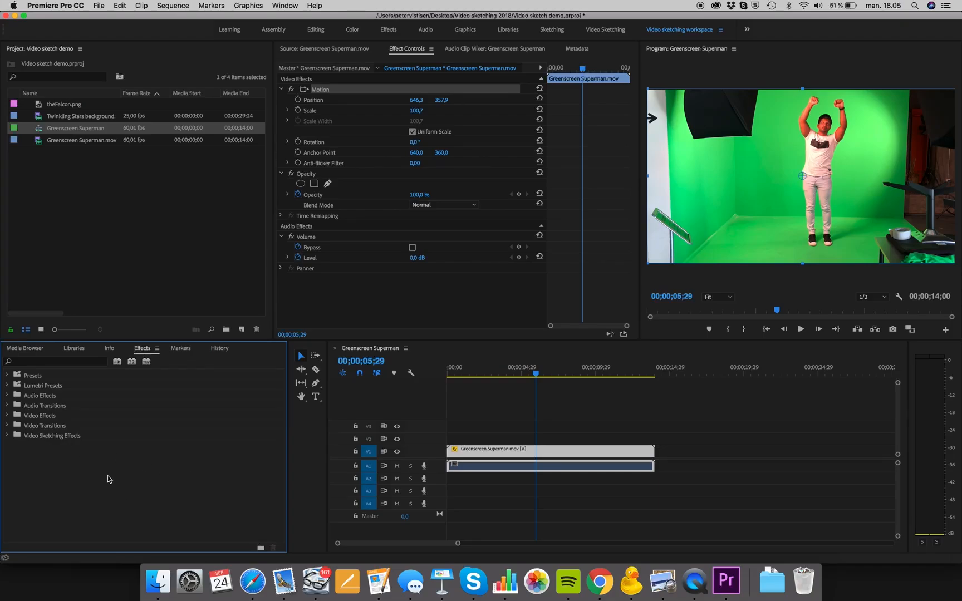
- Create a new custom effects bin and name it "Sketching effect"
click(260, 549)
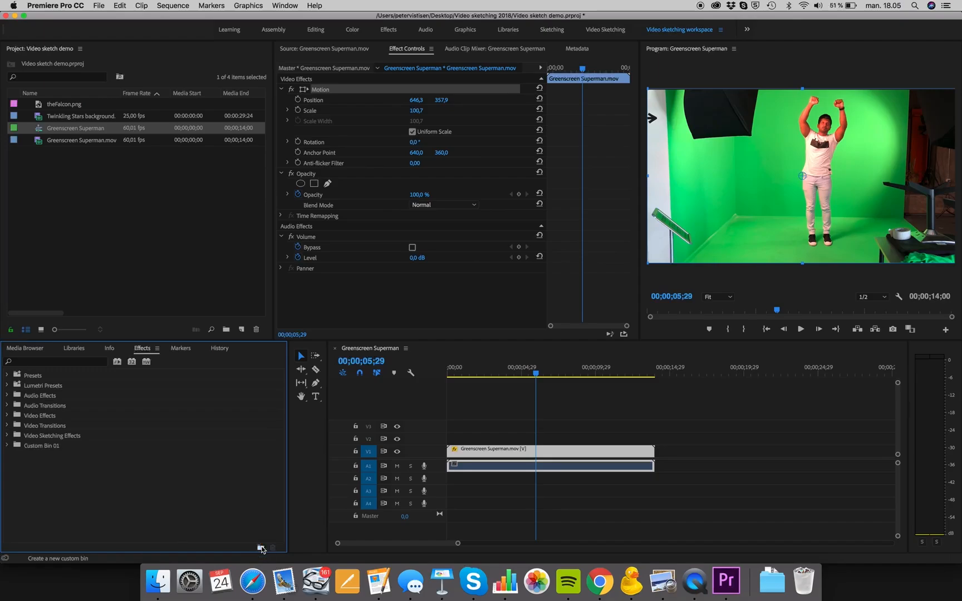
click(48, 451)
double_click(48, 450)
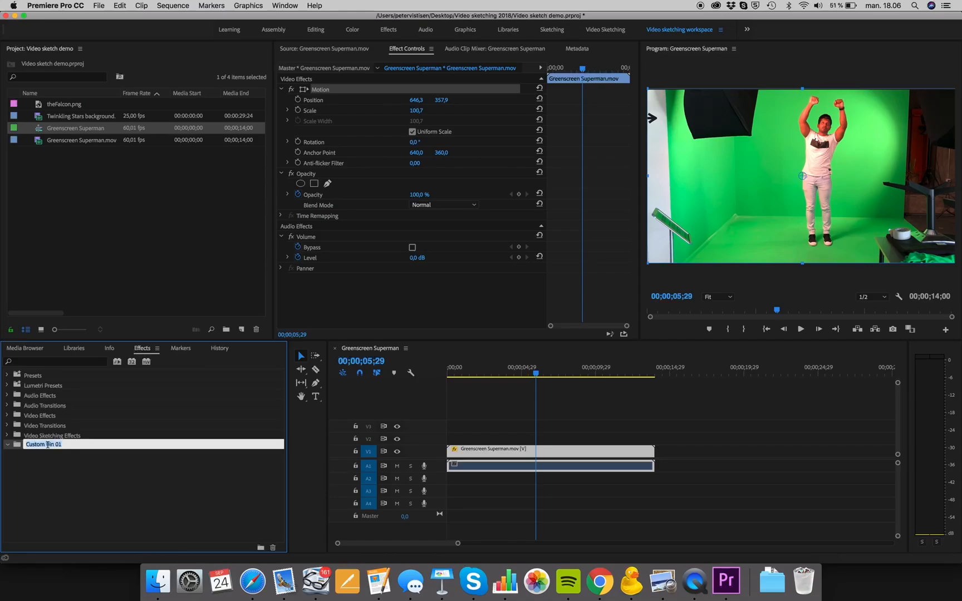
text(Sketching effect)
key(Return)
click(36, 449)
text(Ske)
key(Return)
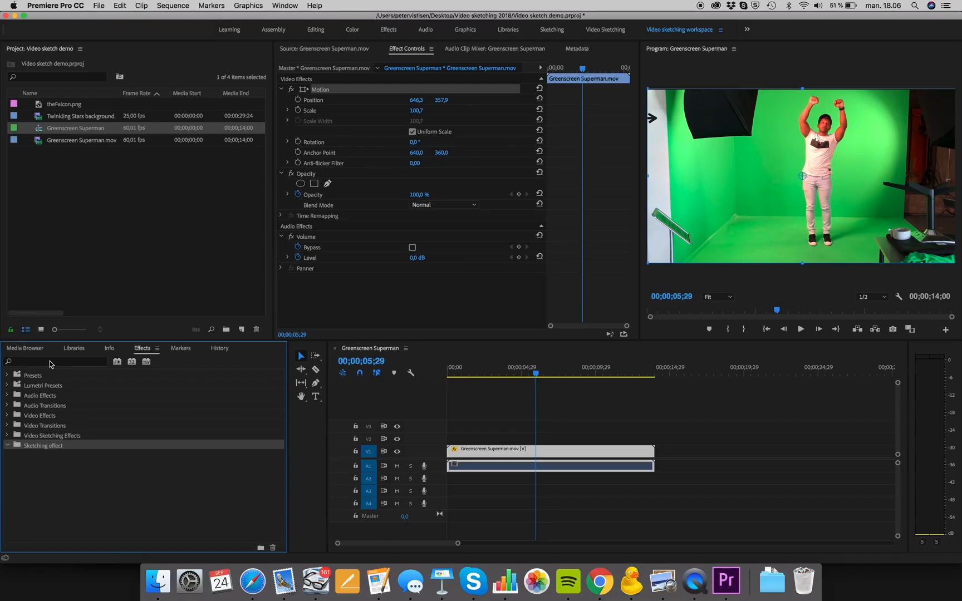
- Search the effects for "crop", add the Crop video effect to the Sketching effect bin and collapse the Video Sketching Effects bin
click(7, 416)
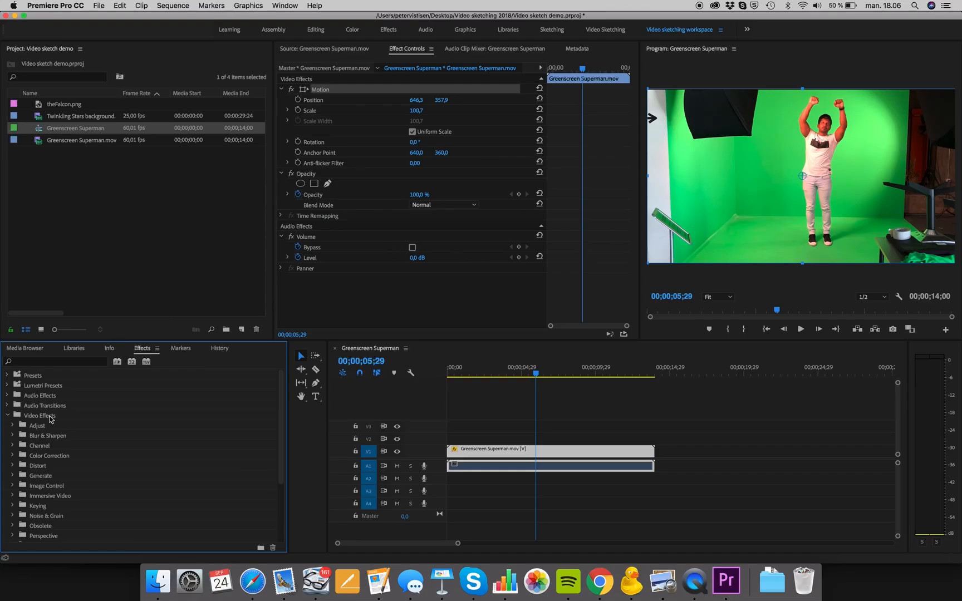
scroll(33, 415, down, 1)
scroll(33, 414, up, 1)
click(8, 416)
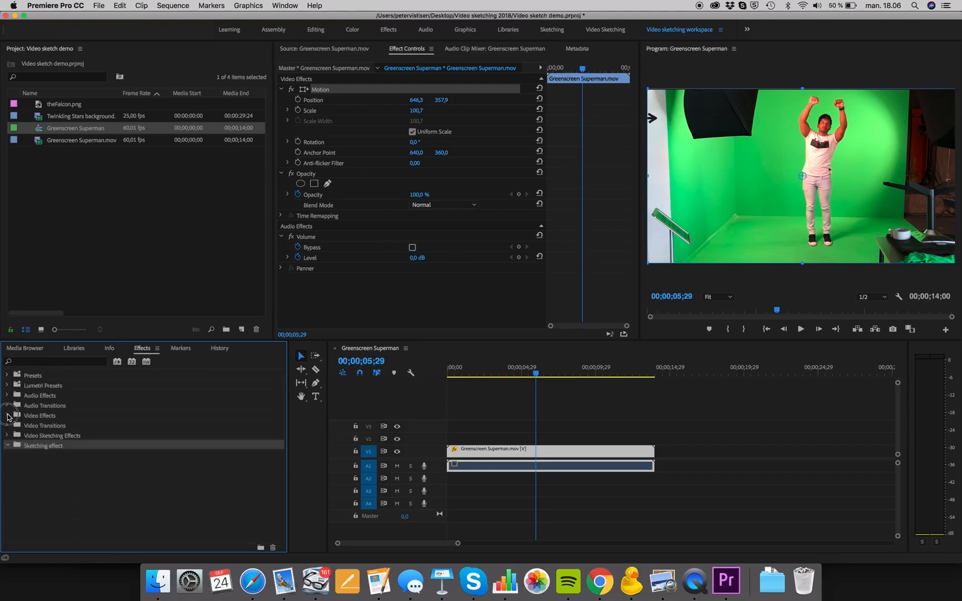
click(49, 364)
text(crop)
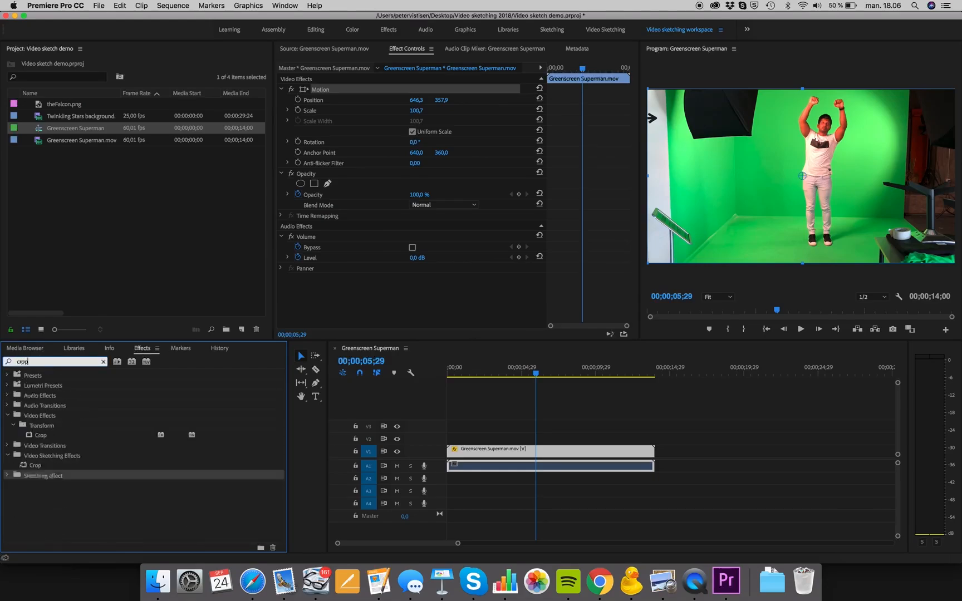
click(39, 435)
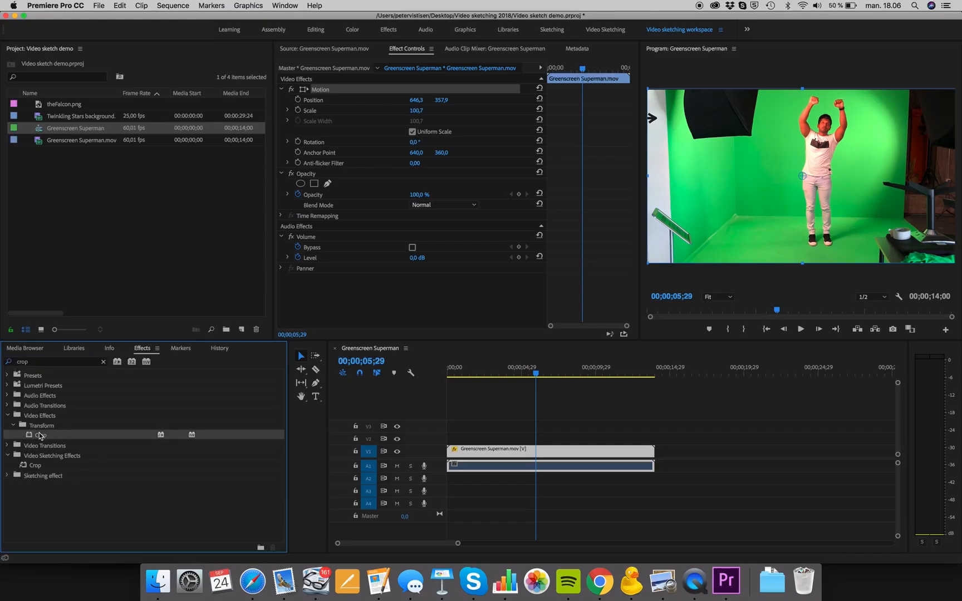
drag(39, 436, 38, 479)
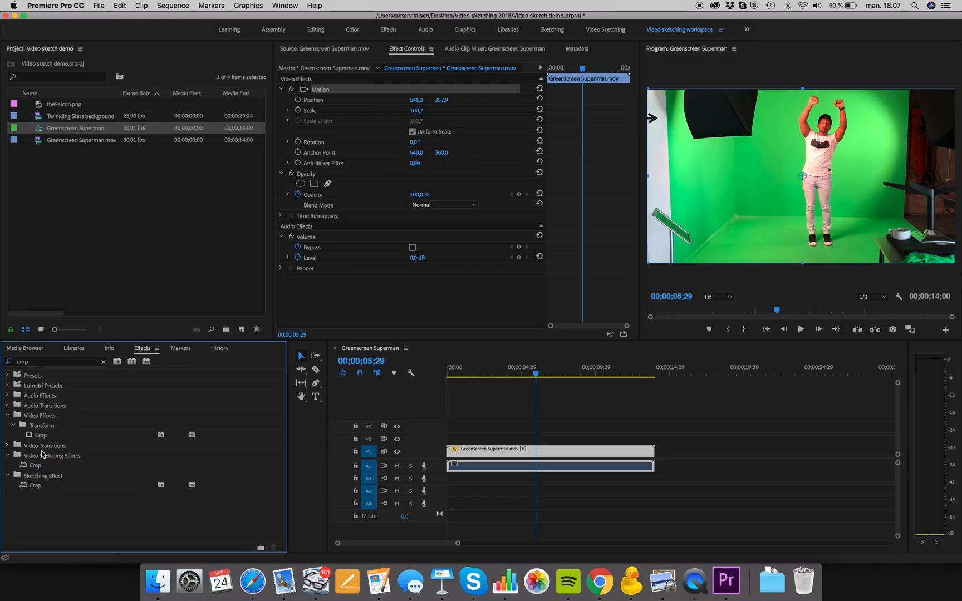
click(8, 455)
- Apply the Crop effect to the Greenscreen Superman clip with Left 37 % and Right 28 %, and check the framing at 00;00;10;17
click(40, 438)
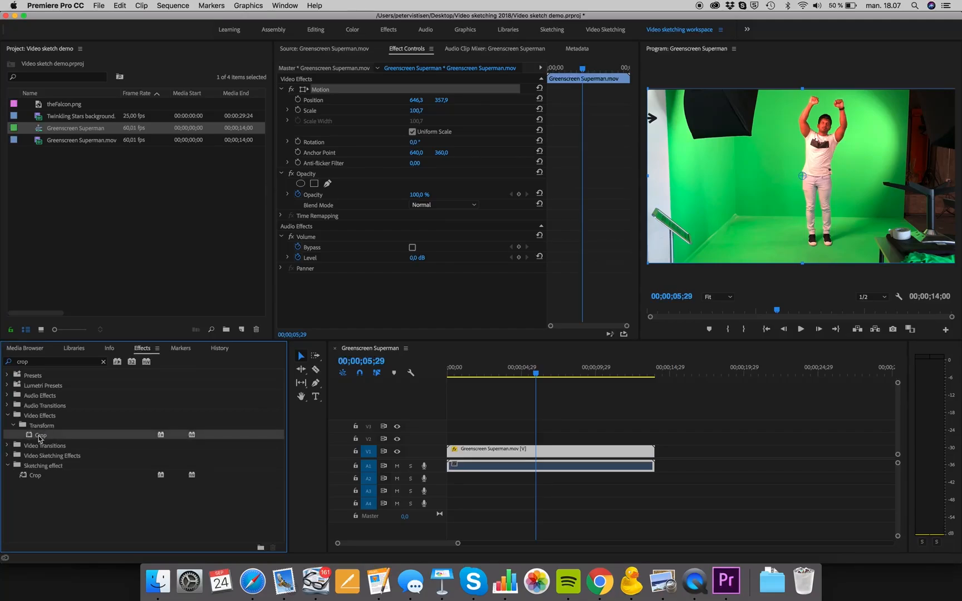
drag(40, 438, 480, 452)
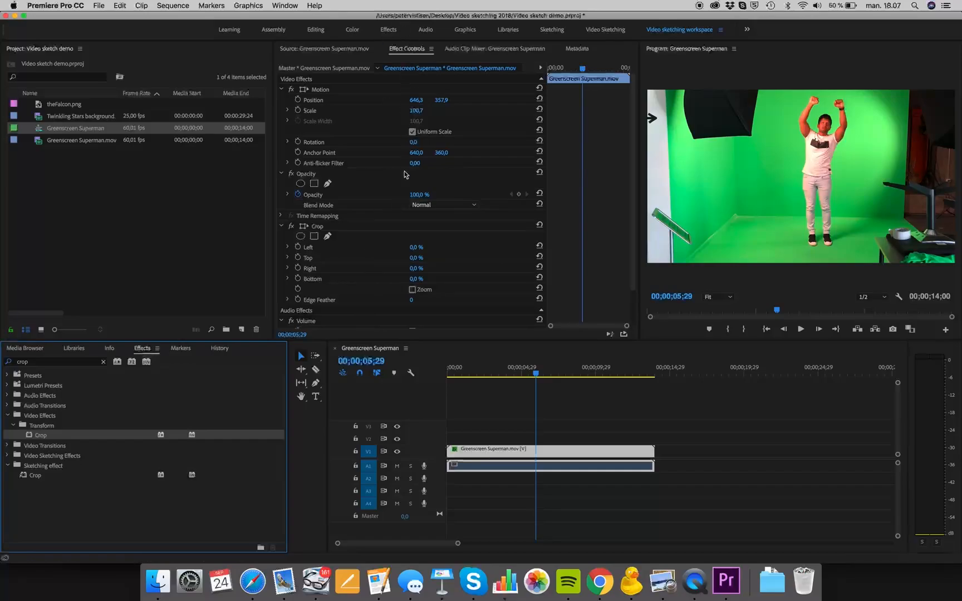
scroll(405, 177, down, 3)
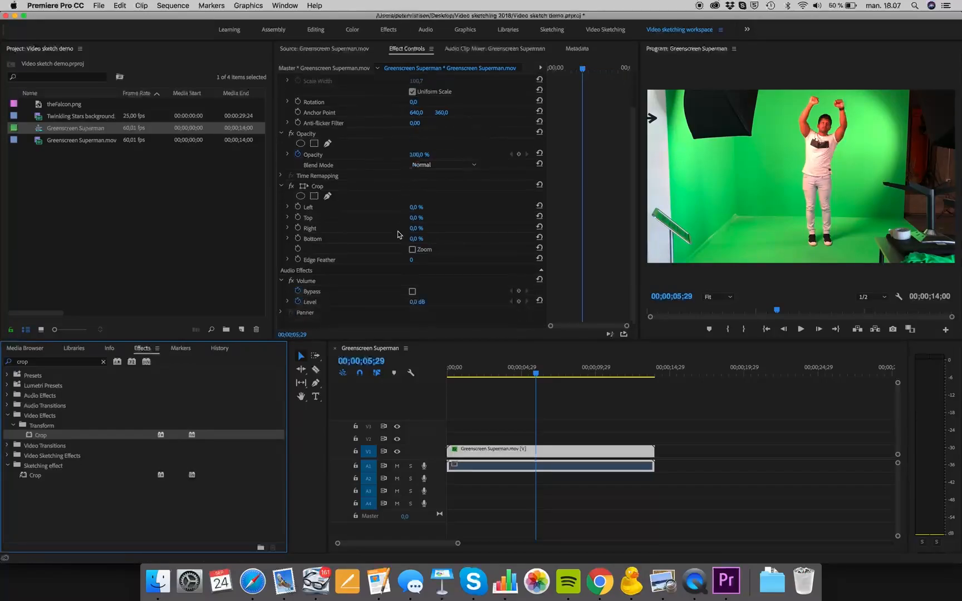
drag(414, 209, 423, 207)
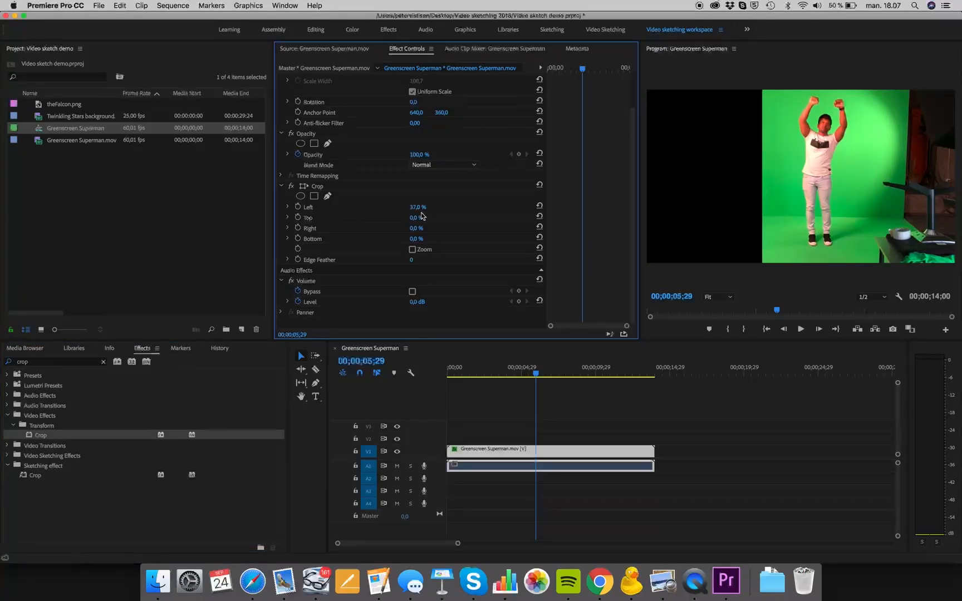
drag(416, 228, 473, 228)
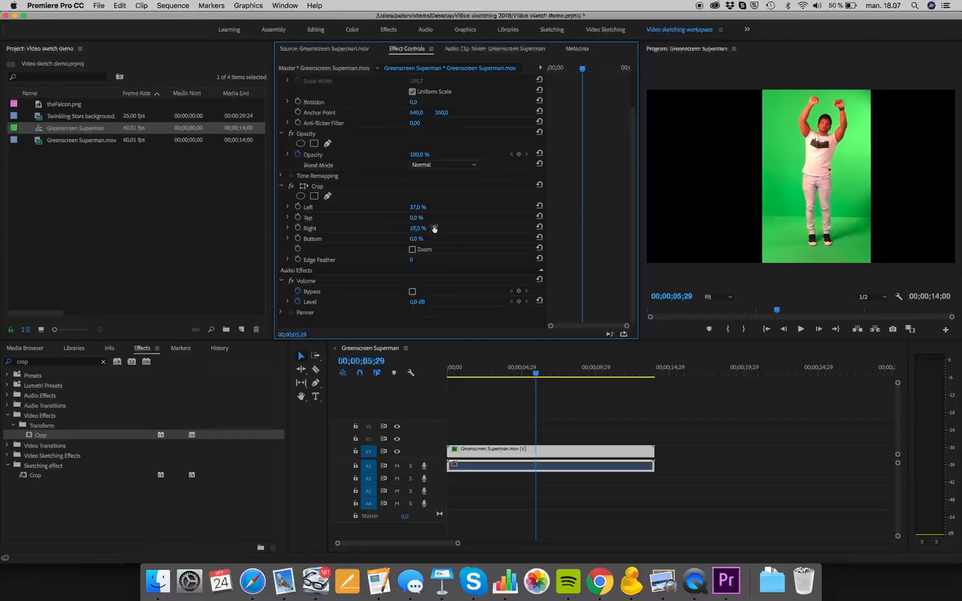
drag(537, 374, 604, 381)
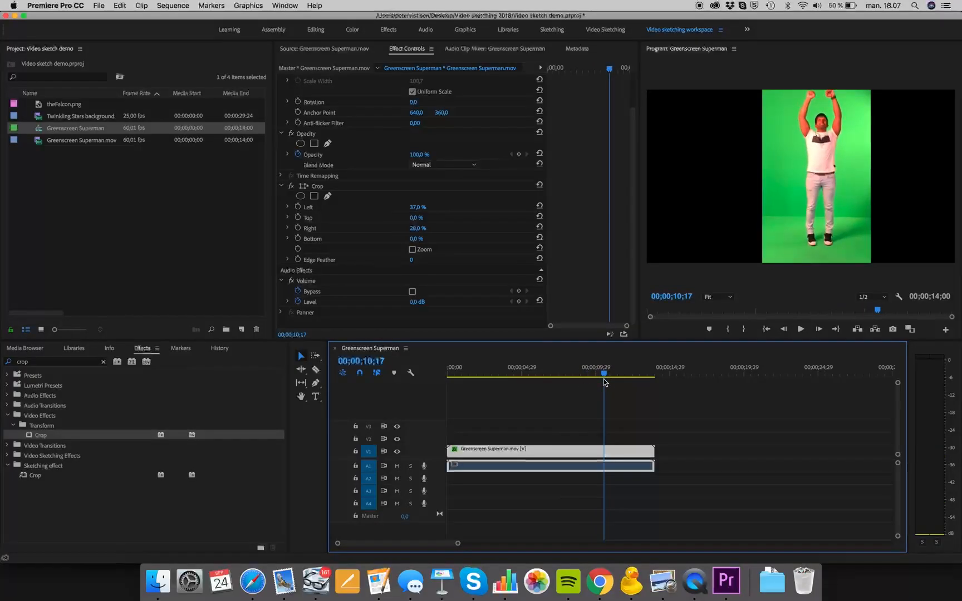
- Clear the "crop" term from the effects search
click(102, 362)
click(81, 365)
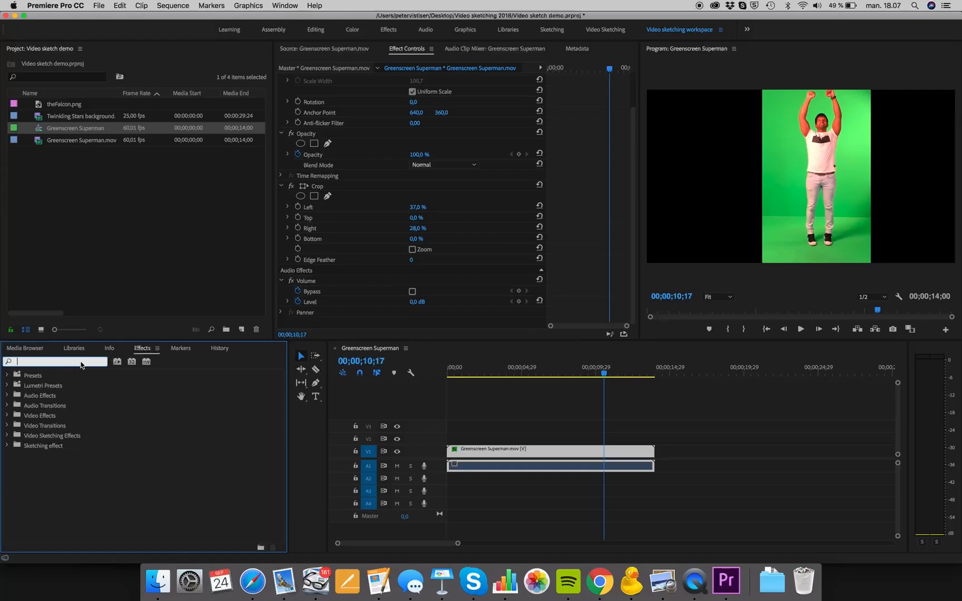
text(mir)
key(BackSpace)
key(BackSpace)
key(BackSpace)
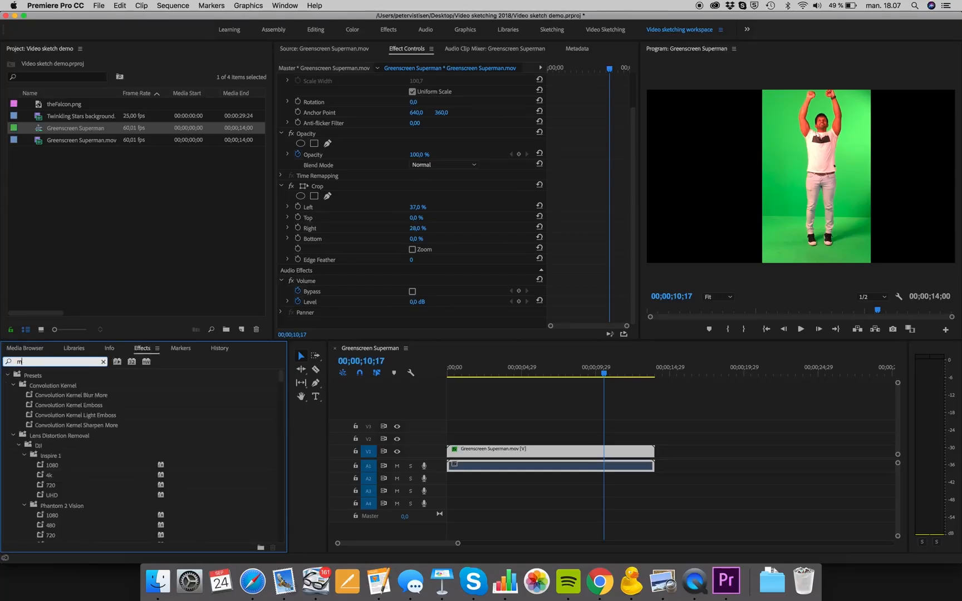
- Search the effects for "flip", add Horizontal Flip and Vertical Flip to the Sketching effect bin, and expand that bin
text(flip)
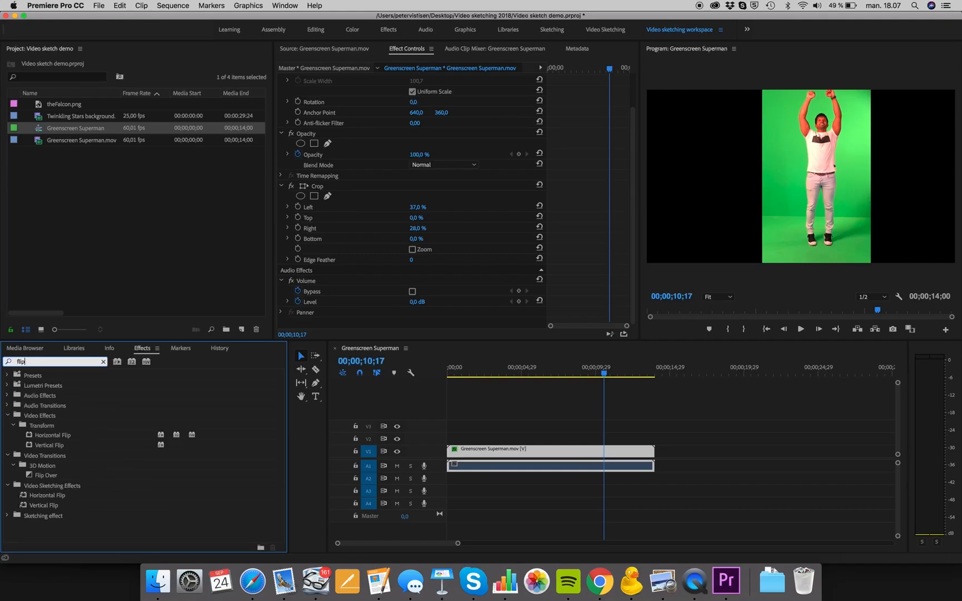
click(60, 434)
click(45, 516)
drag(49, 447, 38, 520)
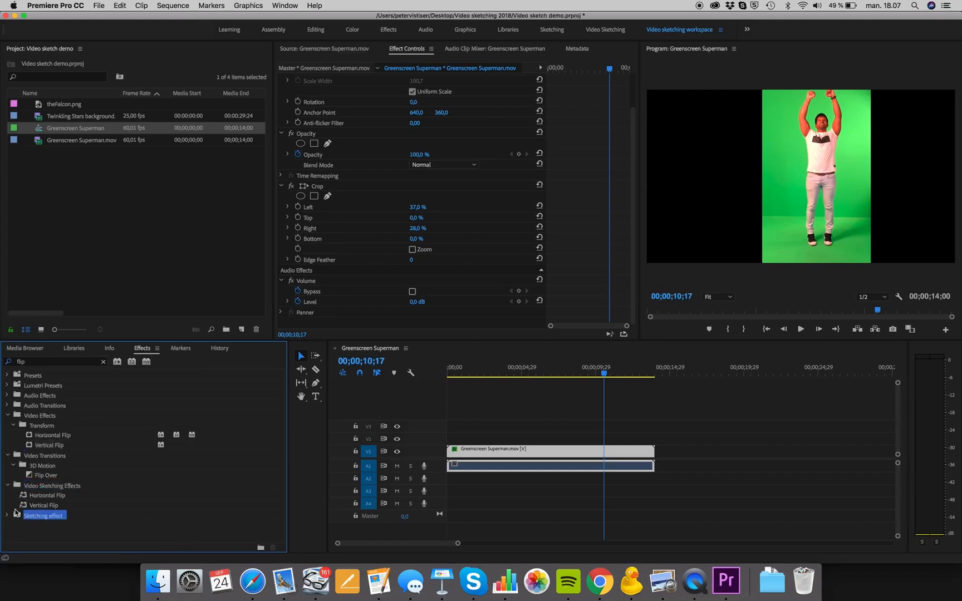
click(8, 485)
click(6, 496)
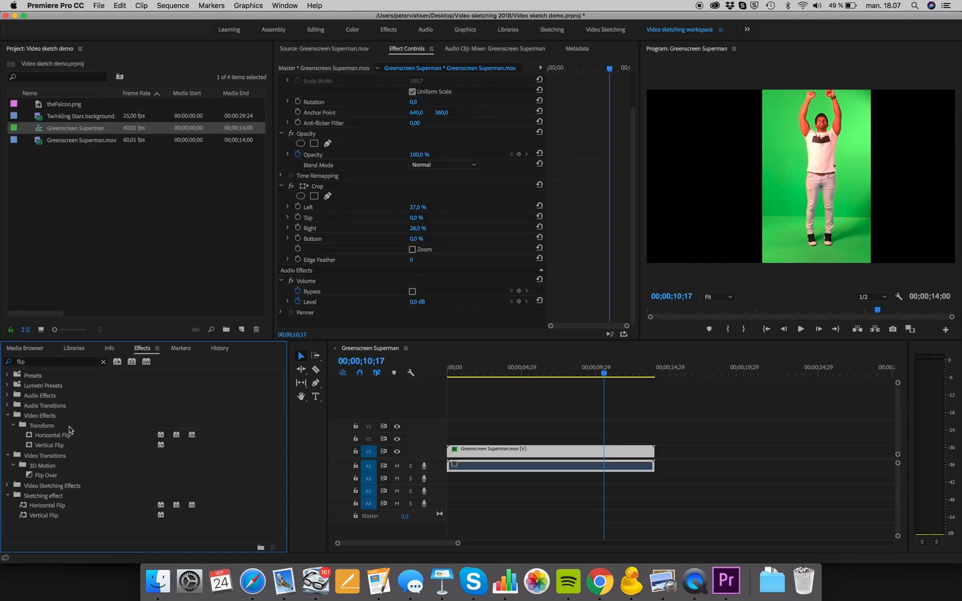
- Try the Vertical Flip effect on the Greenscreen Superman clip in the timeline and remove it from the clip again
click(47, 516)
drag(38, 517, 507, 450)
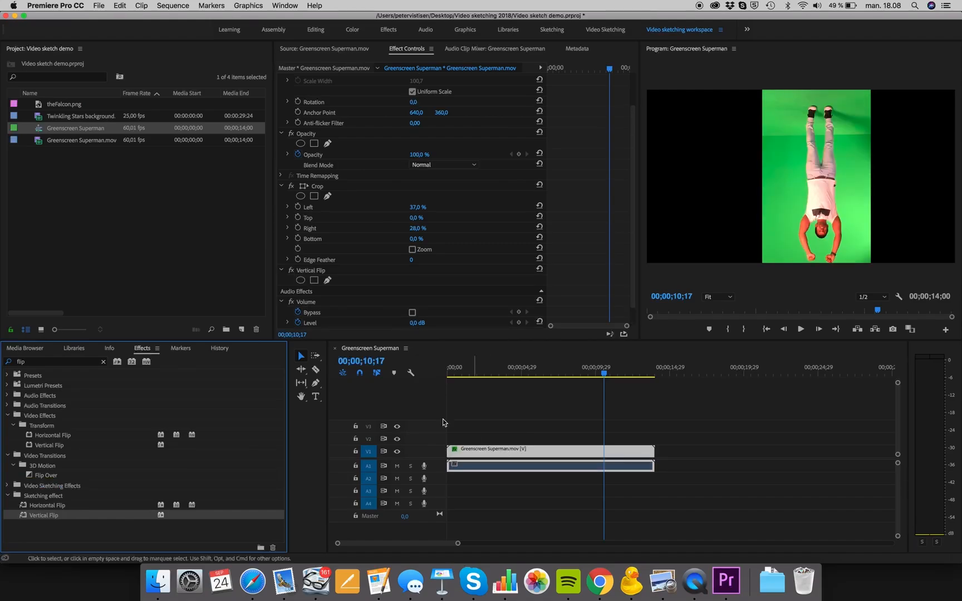
scroll(419, 234, down, 2)
scroll(406, 237, down, 1)
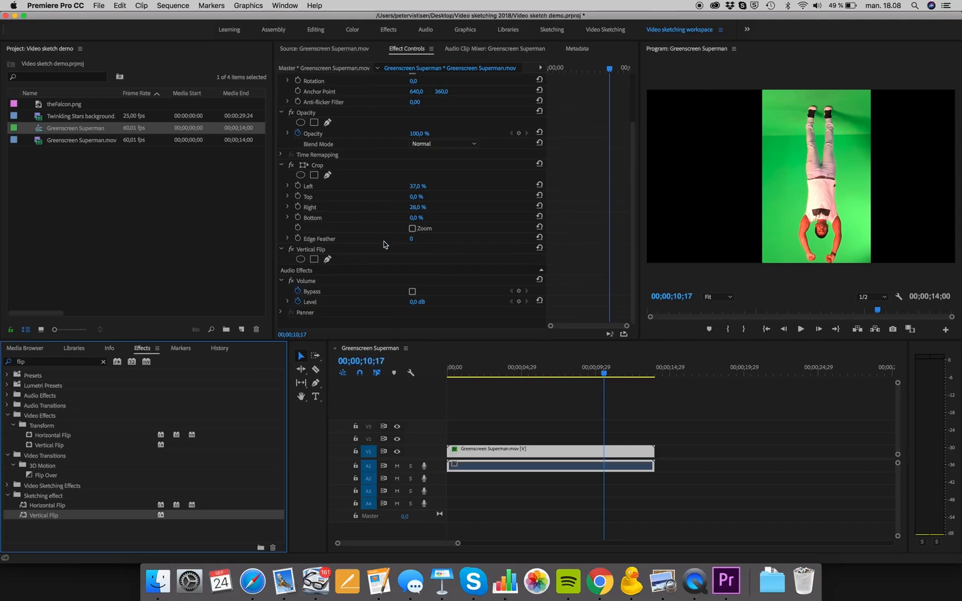
click(335, 251)
key(Delete)
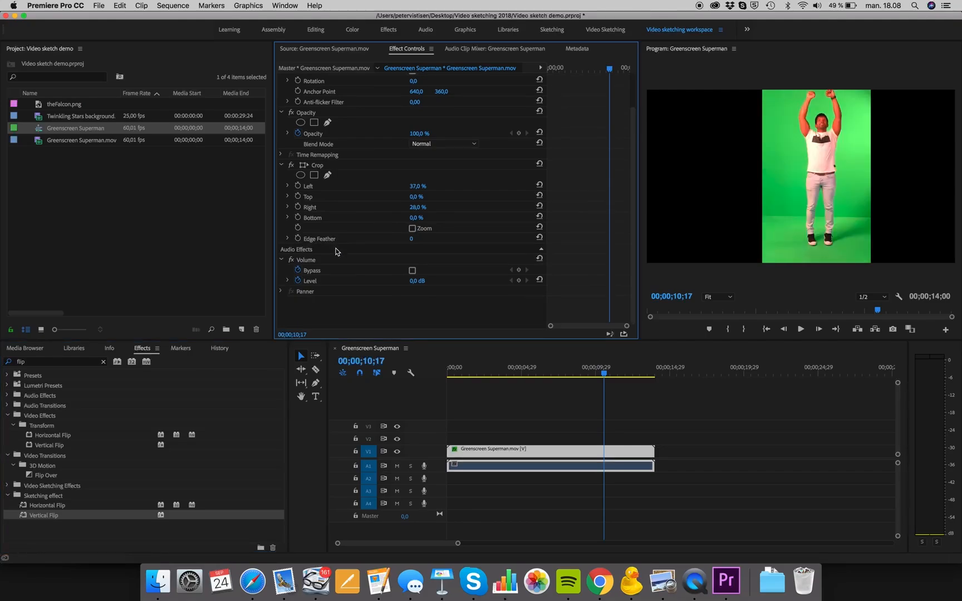
- Search the effects for "key" and add Ultra Key and Color Key to the Sketching effect bin
click(103, 362)
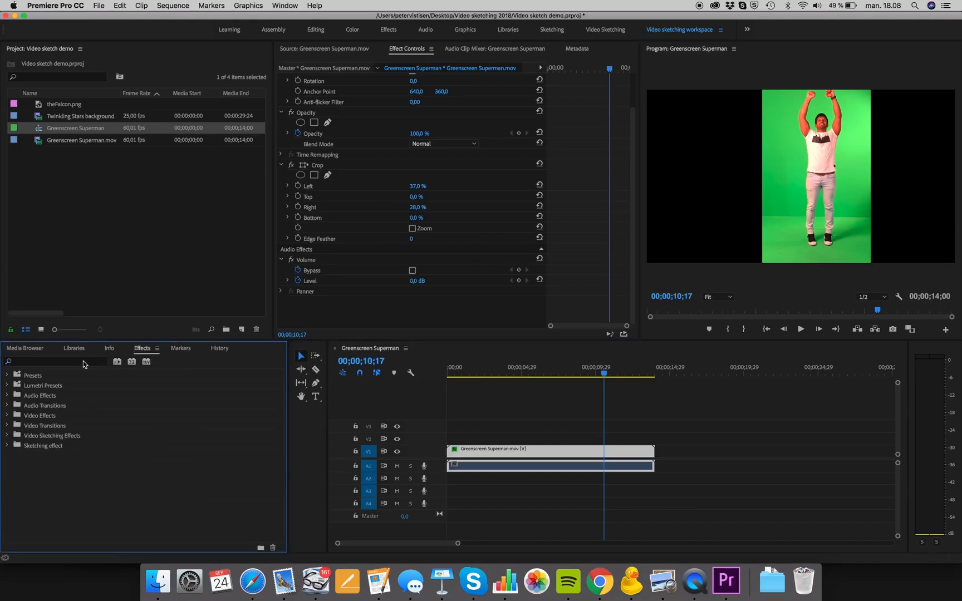
click(83, 363)
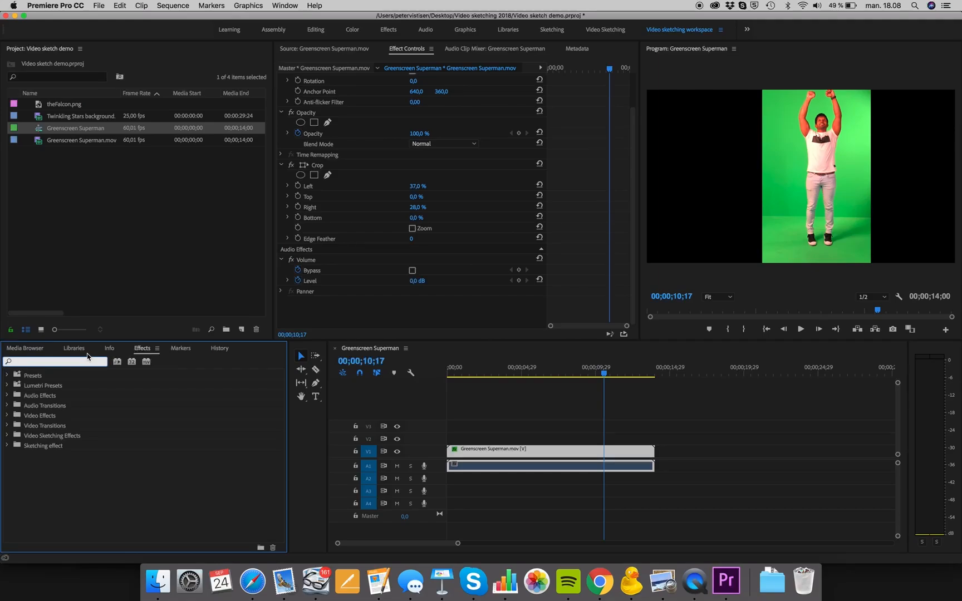
text(key)
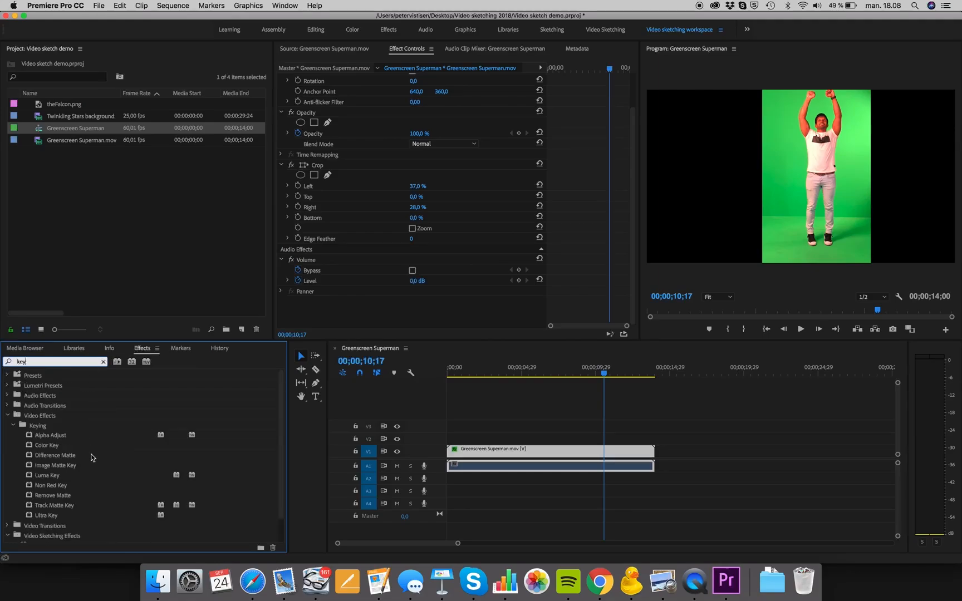
scroll(92, 458, down, 2)
scroll(52, 493, down, 1)
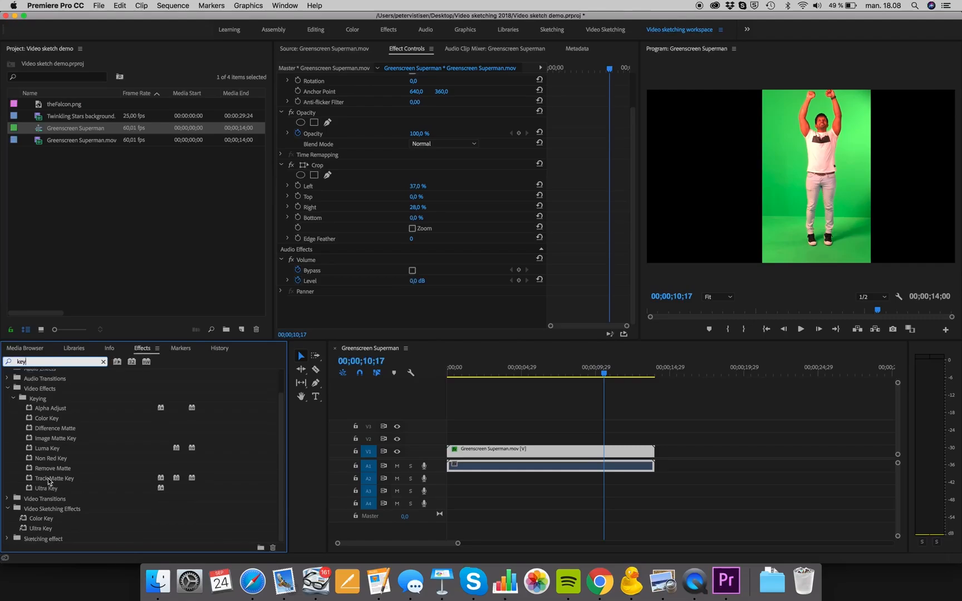
click(52, 488)
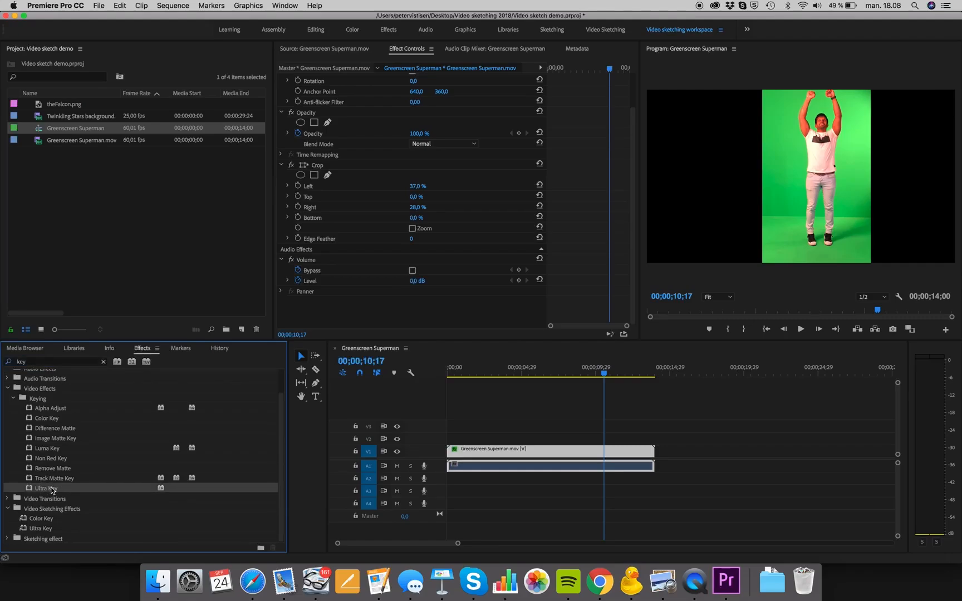
click(52, 489)
double_click(34, 539)
click(49, 419)
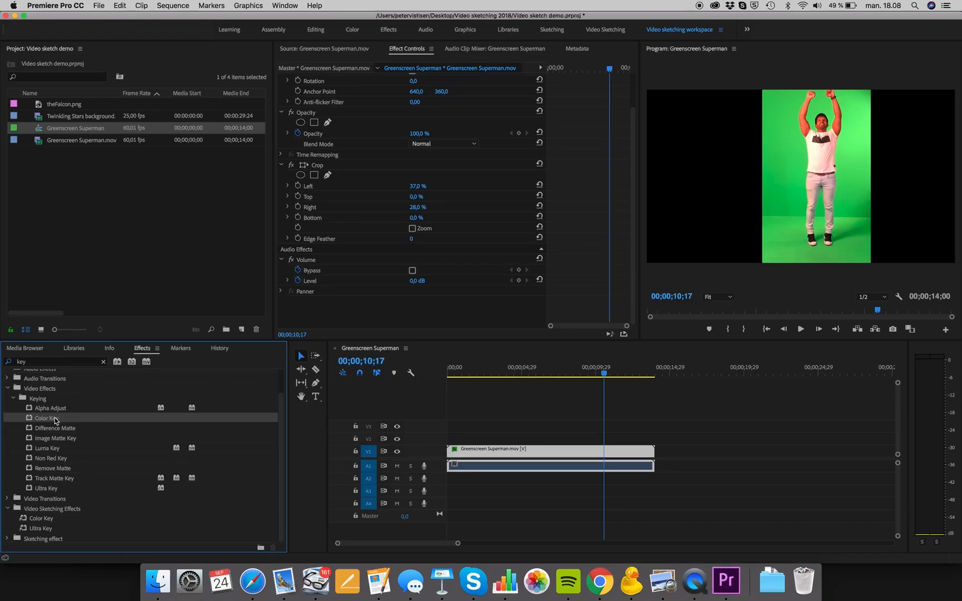
mouse_move(56, 420)
mouse_down()
mouse_move(30, 490)
mouse_move(29, 540)
mouse_up()
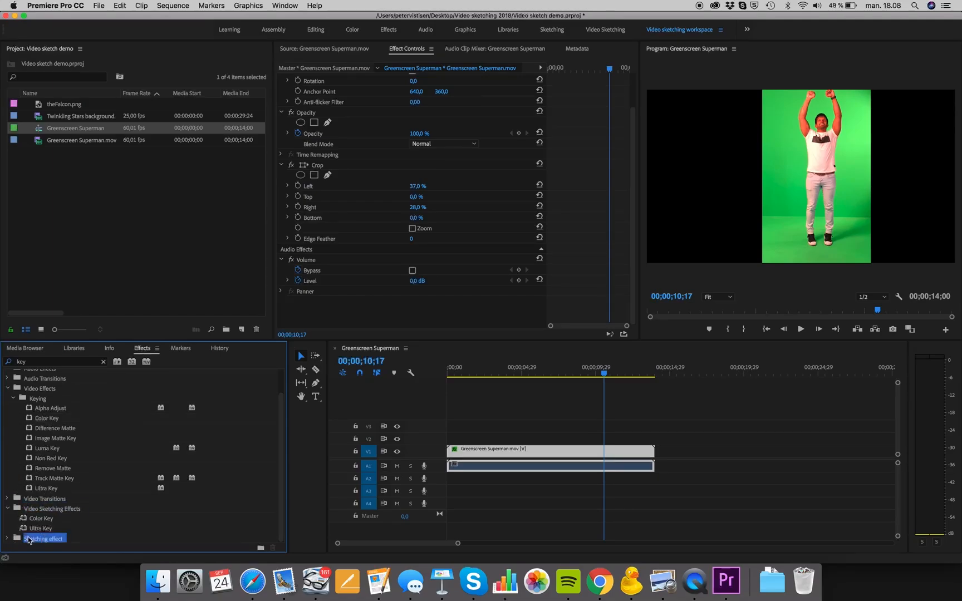
- Clear the effects search and add the Cross Dissolve, Dip to Black and Dip to White video transitions to the Sketching effect bin
click(105, 362)
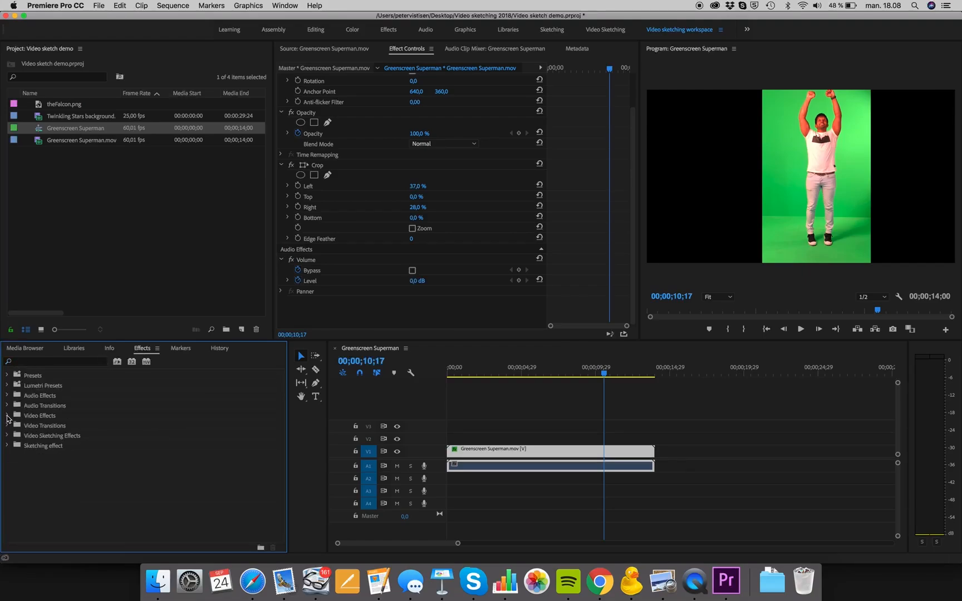
click(8, 425)
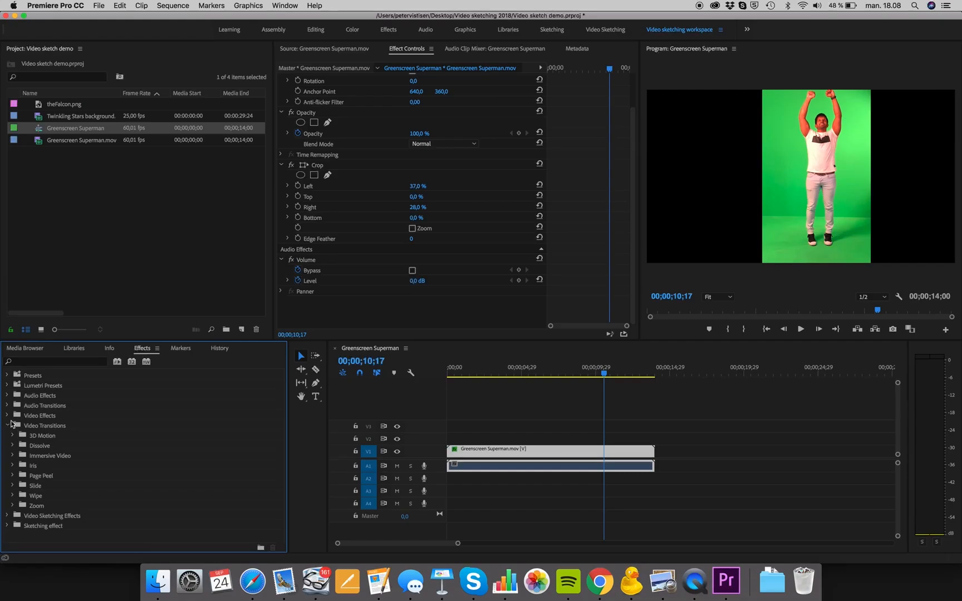
click(12, 447)
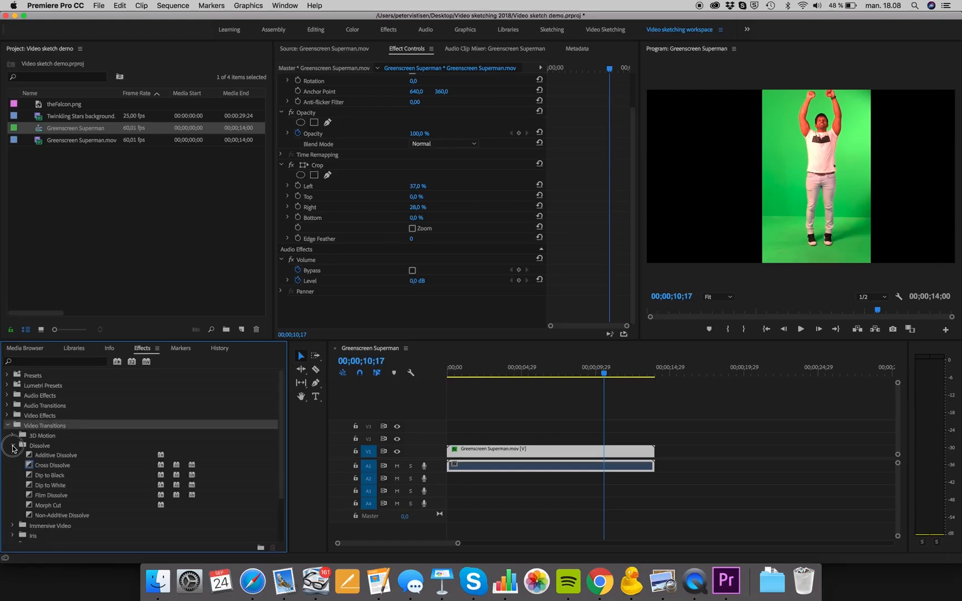
scroll(61, 455, down, 3)
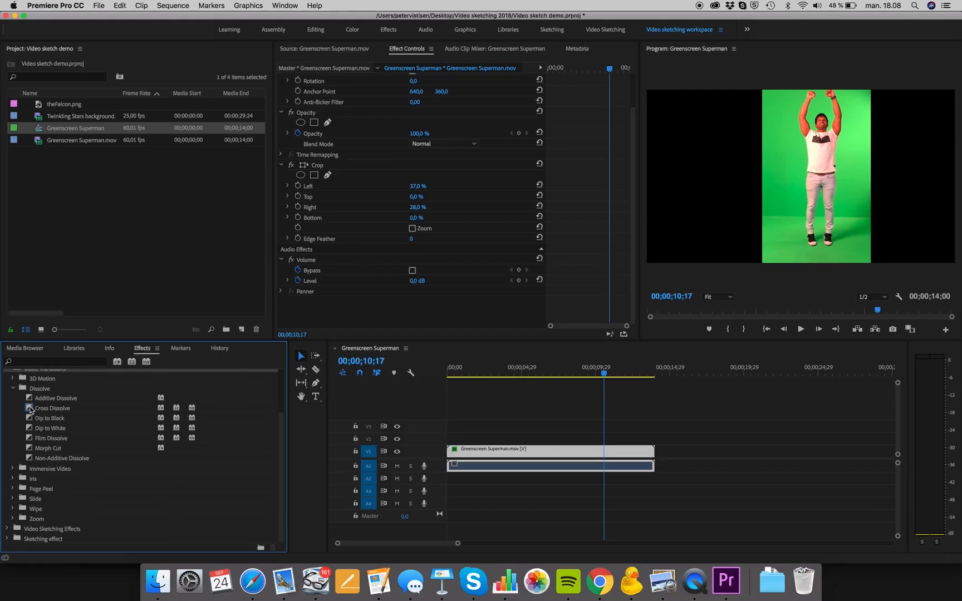
click(30, 409)
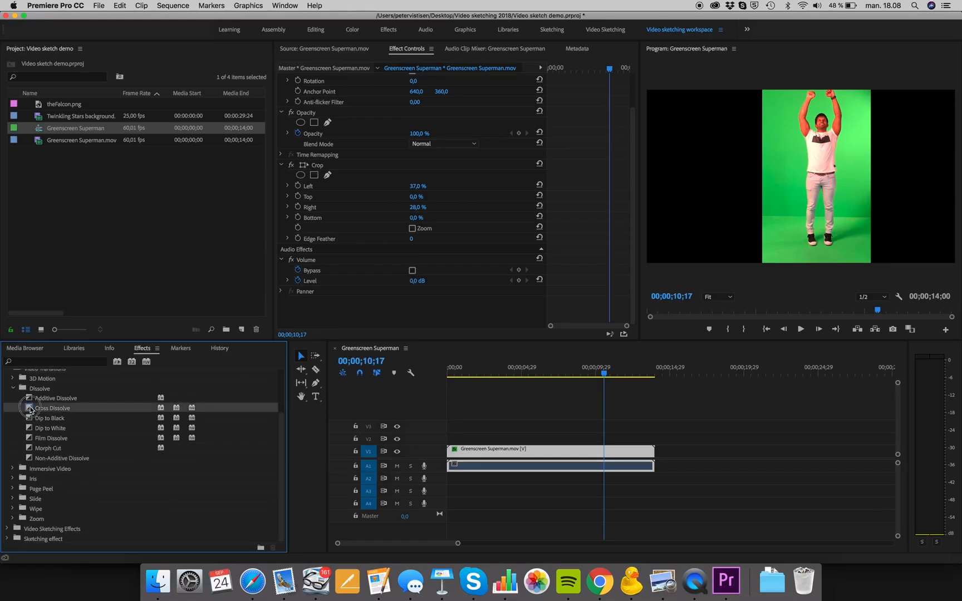
click(33, 538)
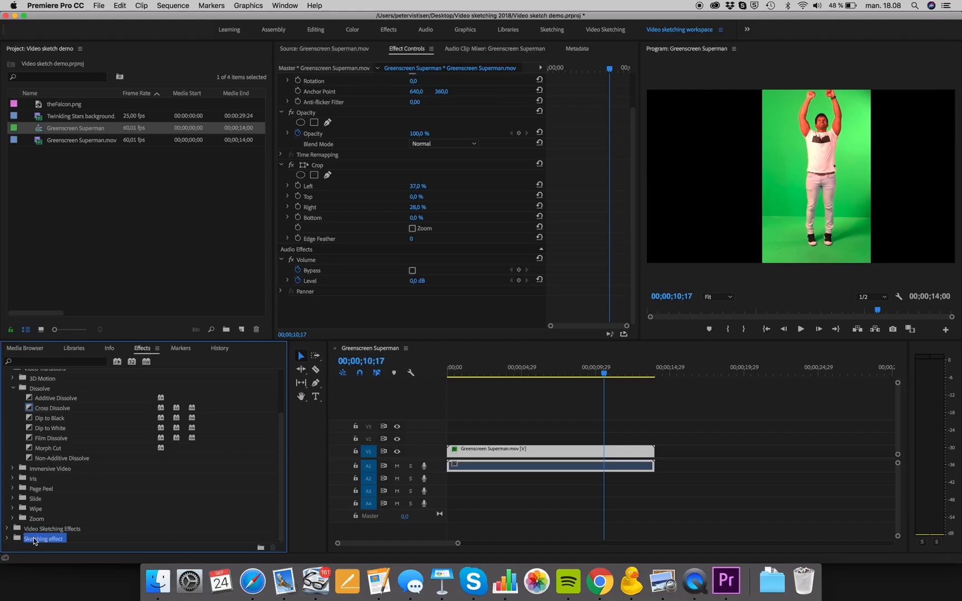
click(52, 421)
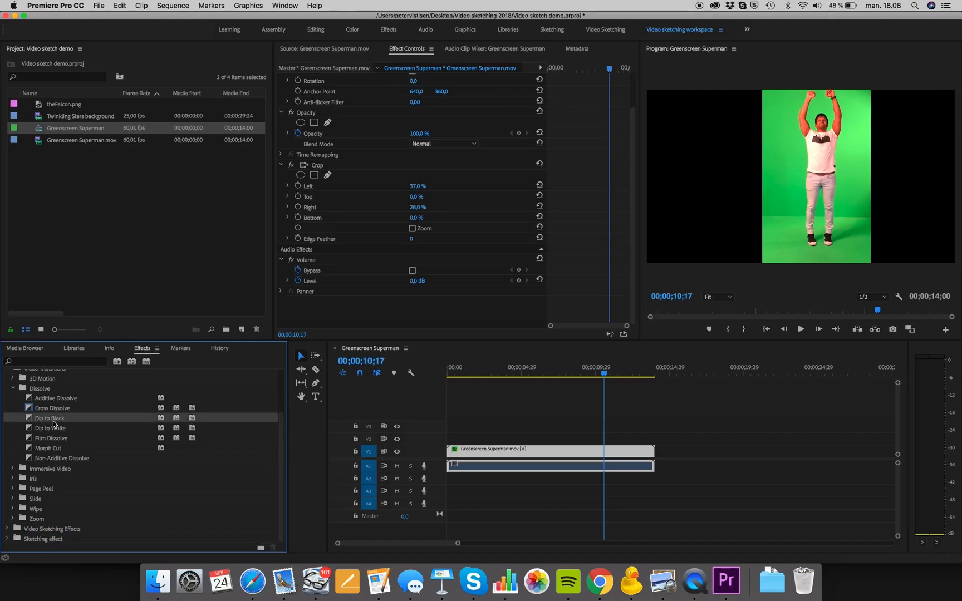
click(21, 508)
click(31, 539)
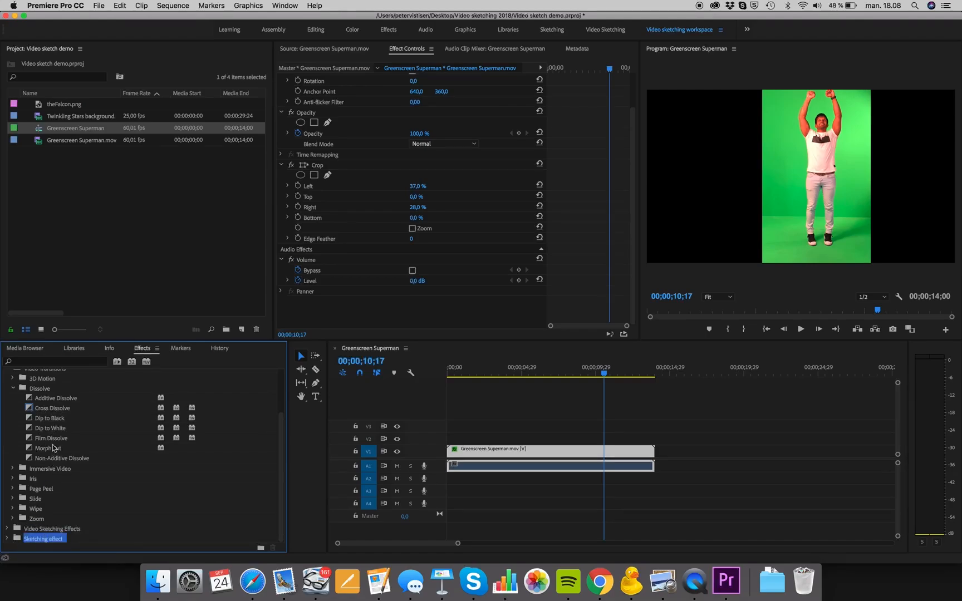
drag(52, 426, 25, 540)
- Compare the contents of the Sketching effect bin with those of the Video Sketching Effects bin
click(7, 539)
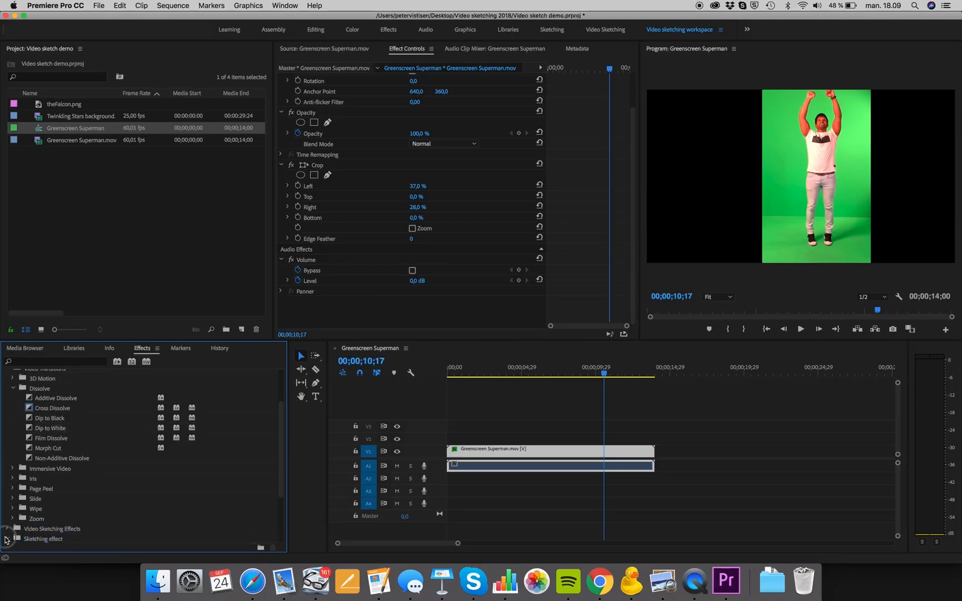
scroll(28, 515, down, 5)
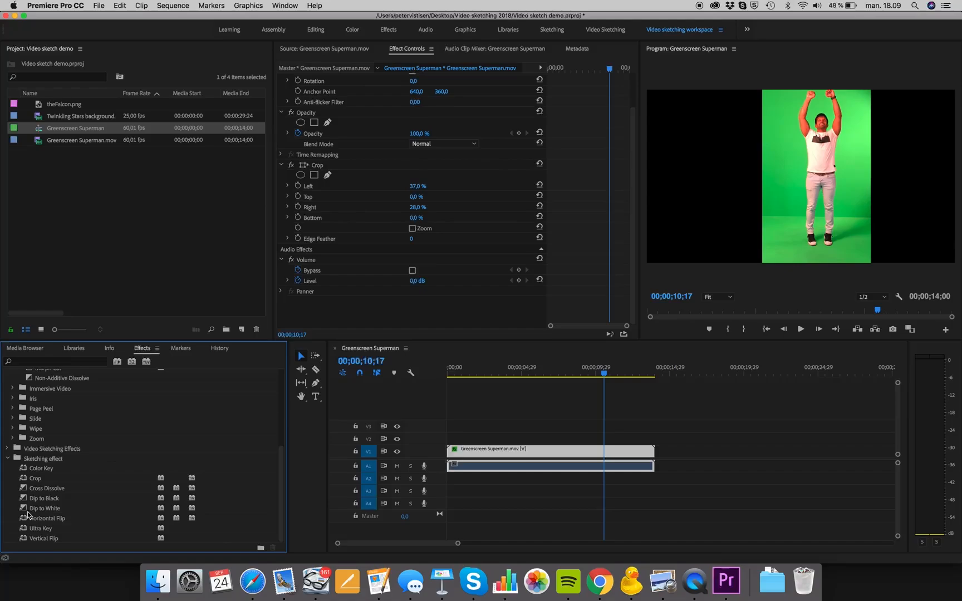
scroll(27, 515, up, 4)
scroll(27, 515, down, 4)
click(7, 449)
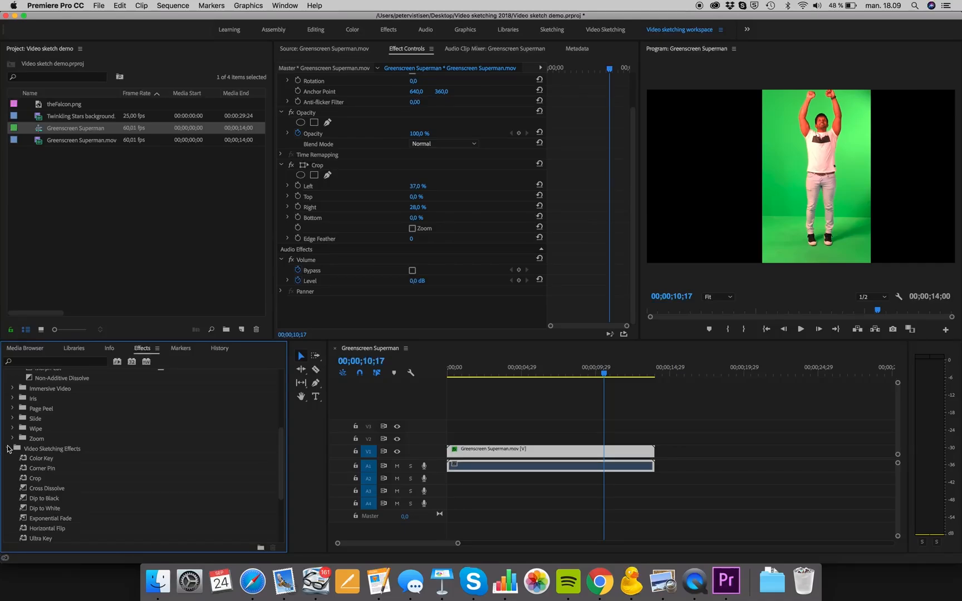
click(8, 449)
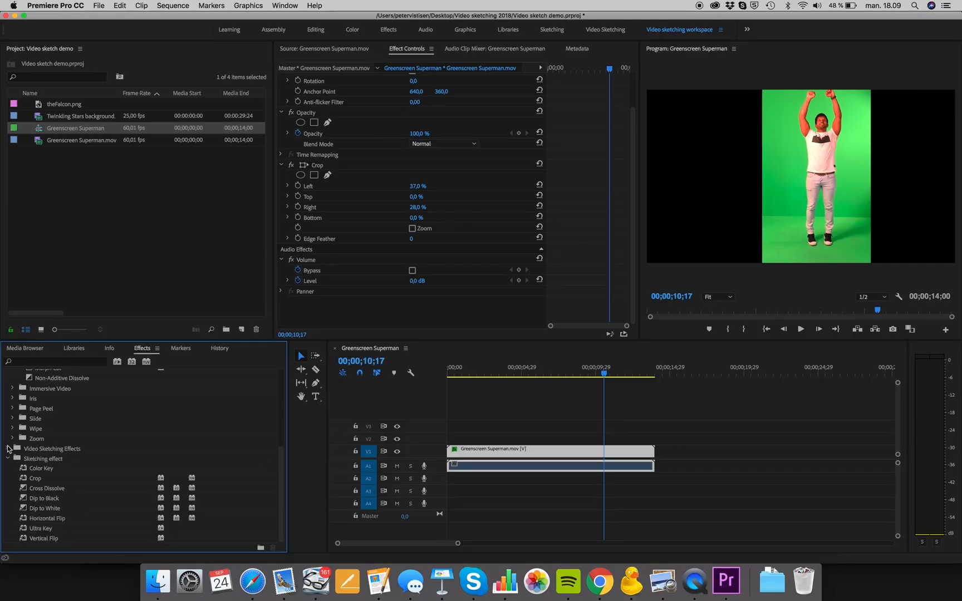
- Search the effects for "corner" and add the Corner Pin video effect to the Sketching effect bin
click(77, 362)
text(corner)
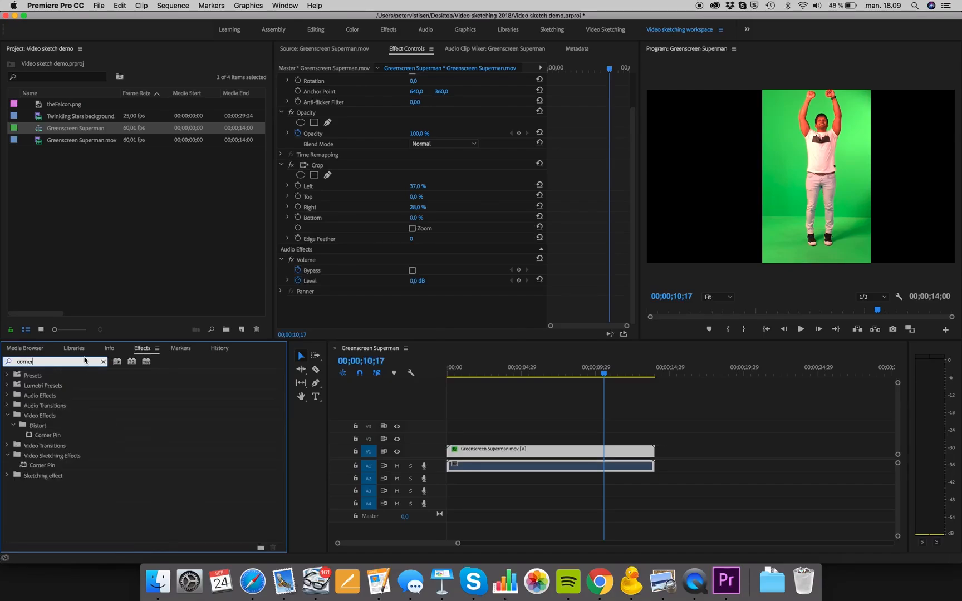
click(38, 417)
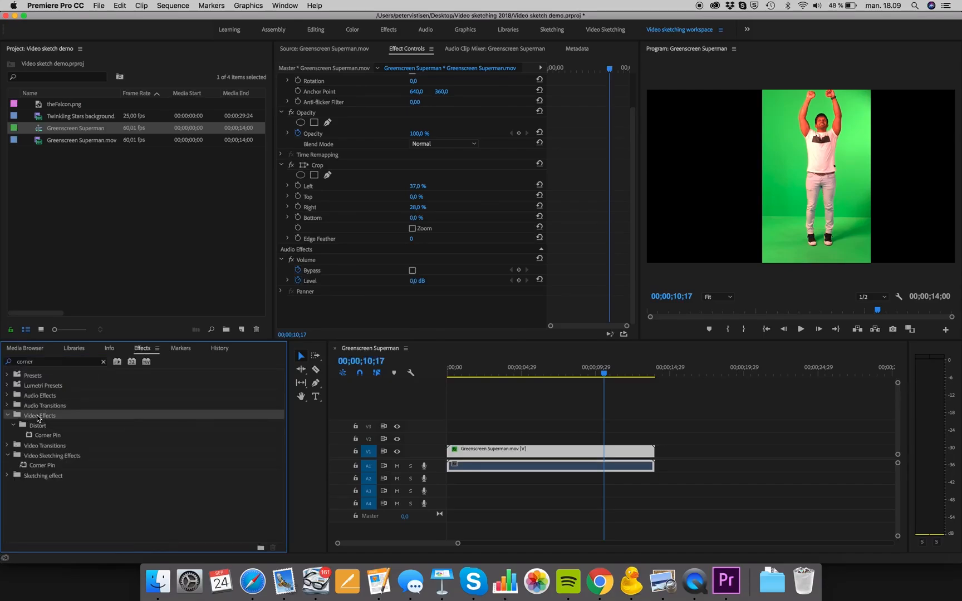
click(41, 426)
click(45, 437)
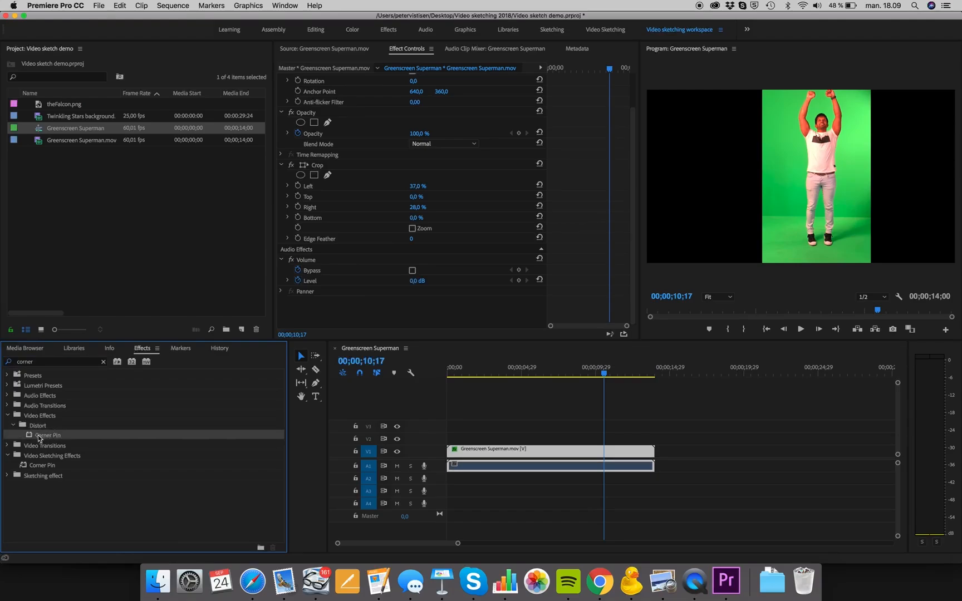
drag(47, 434, 36, 479)
click(7, 476)
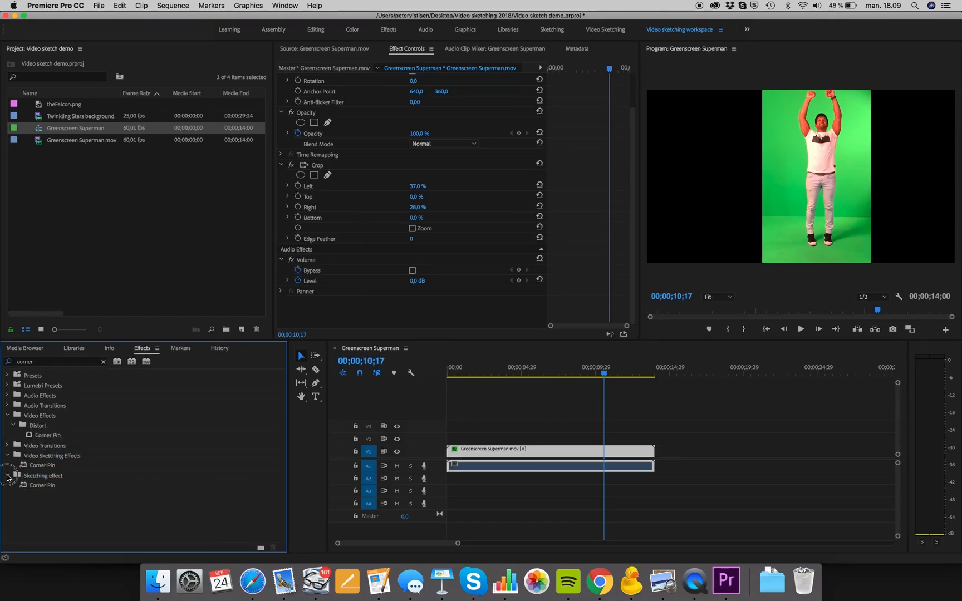
- Clear the "corner" search, expand the Sketching effect bin and select Corner Pin in it
click(103, 362)
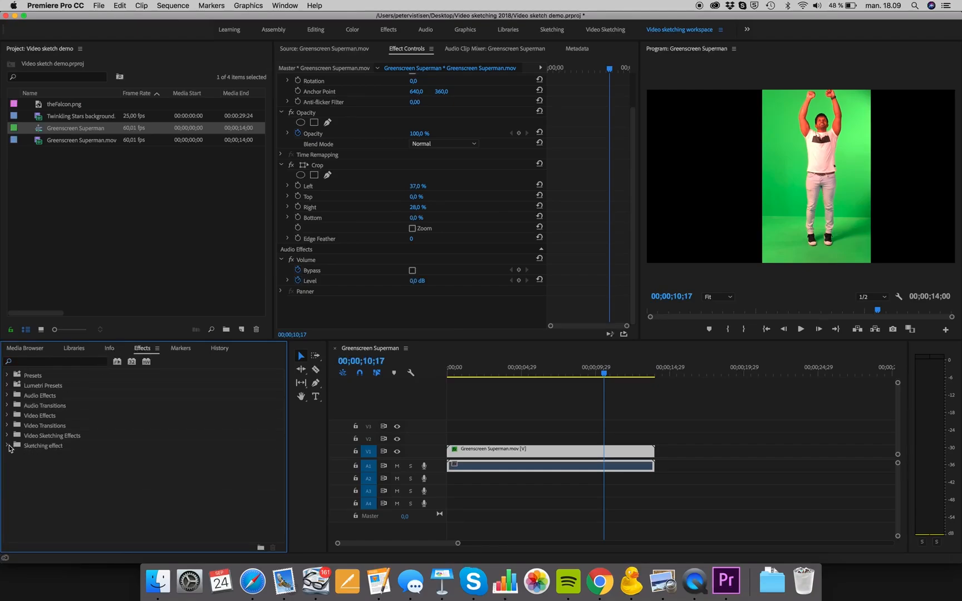
click(8, 446)
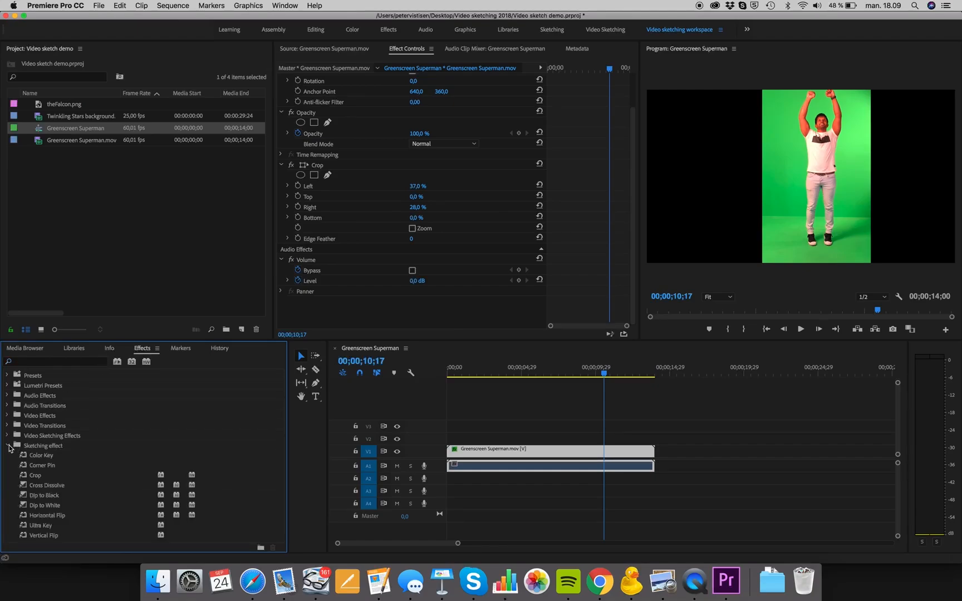
click(42, 466)
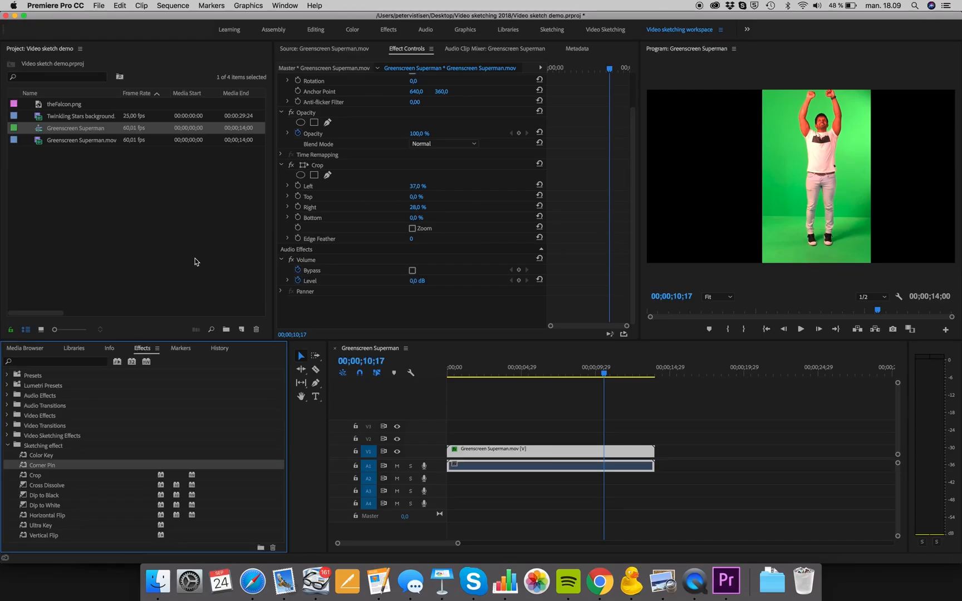
- Place the Twinkling Stars background clip at the start of track V2 and move the playhead to 00;00;04;14
click(64, 115)
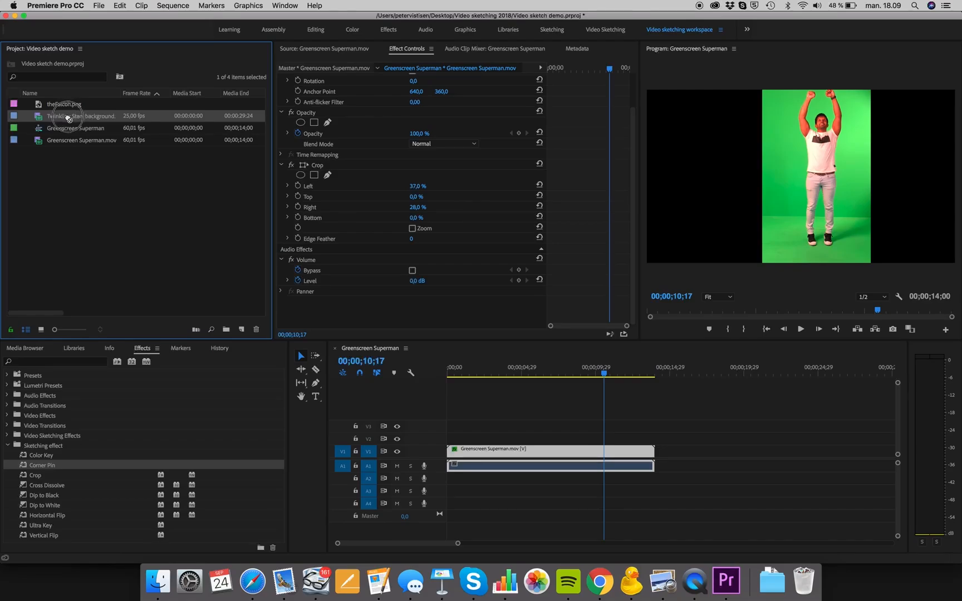
drag(60, 117, 442, 441)
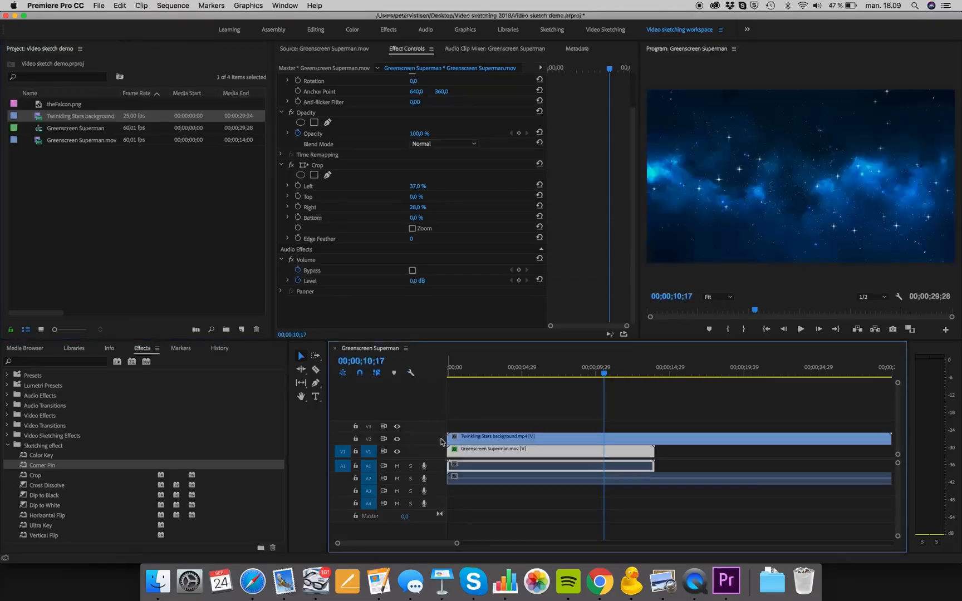
drag(605, 373, 516, 381)
- Apply Corner Pin to the Twinkling Stars background clip on V2 and select the effect to show its corner handles
drag(42, 465, 494, 440)
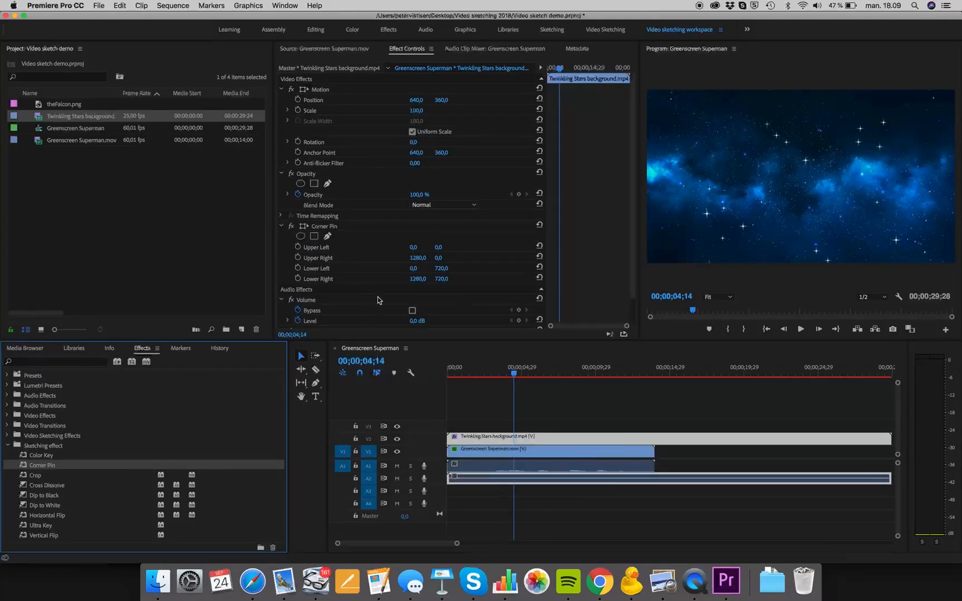
click(323, 228)
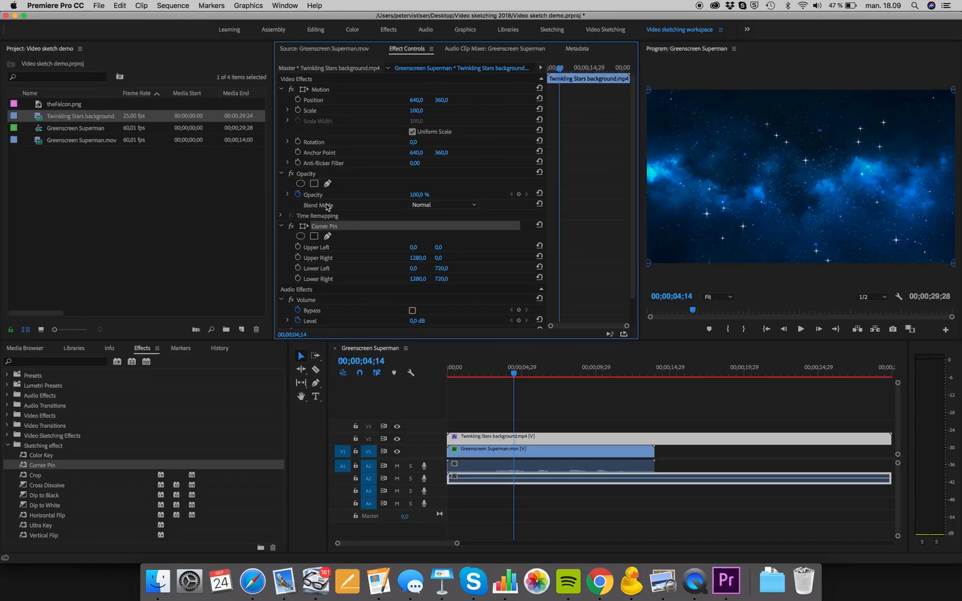
click(318, 142)
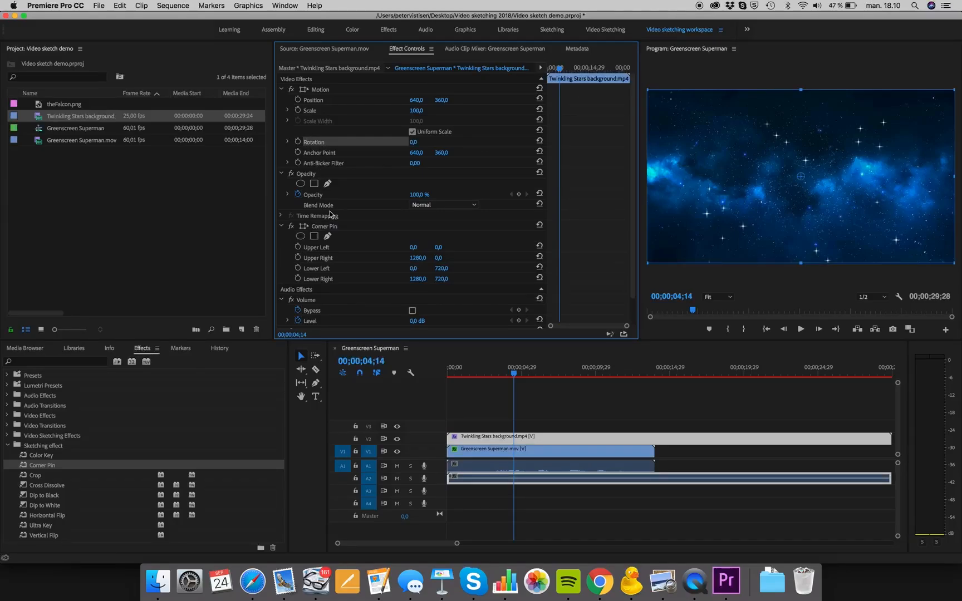
click(319, 227)
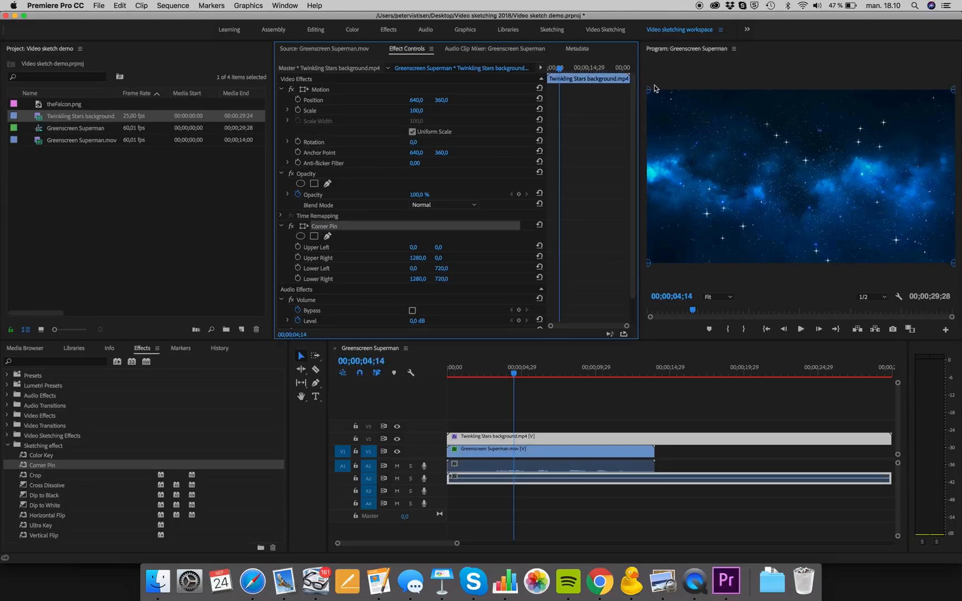
- Reshape the Twinkling Stars clip with Corner Pin: upper left about 379/83, upper right 574/570, lower left 65/56, lower right 306/705
drag(647, 89, 738, 110)
drag(648, 264, 691, 135)
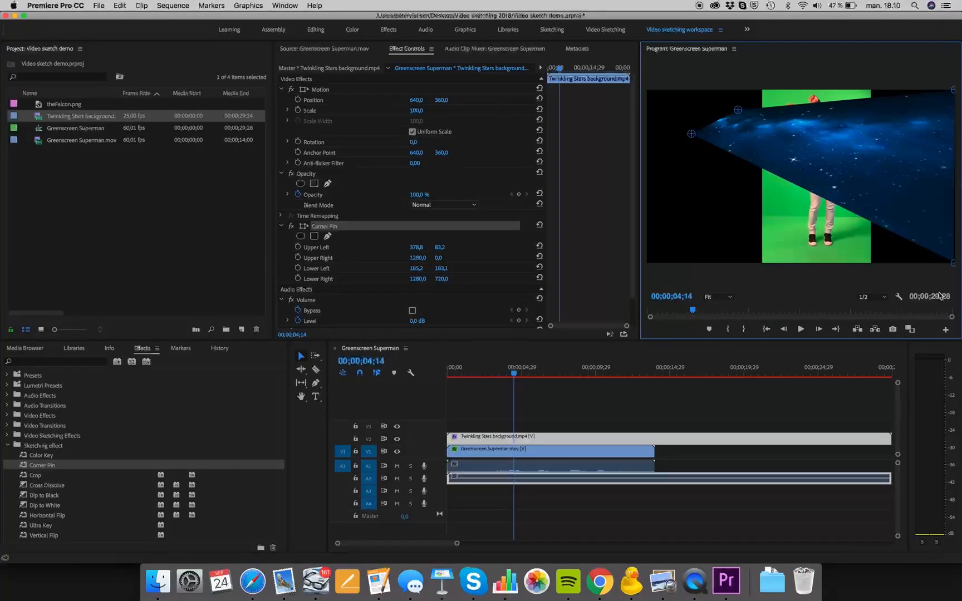
drag(953, 263, 714, 242)
drag(953, 89, 784, 227)
drag(714, 243, 720, 259)
drag(691, 135, 662, 103)
- Play the sequence from 00;00;02;27 to preview the corner-pinned background over the greenscreen clip
click(491, 378)
key(space)
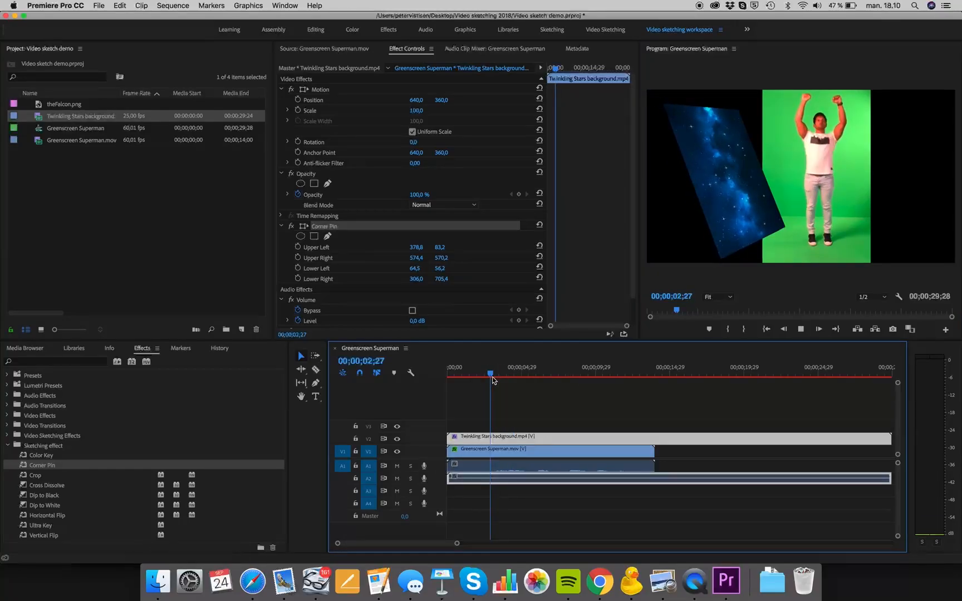
key(space)
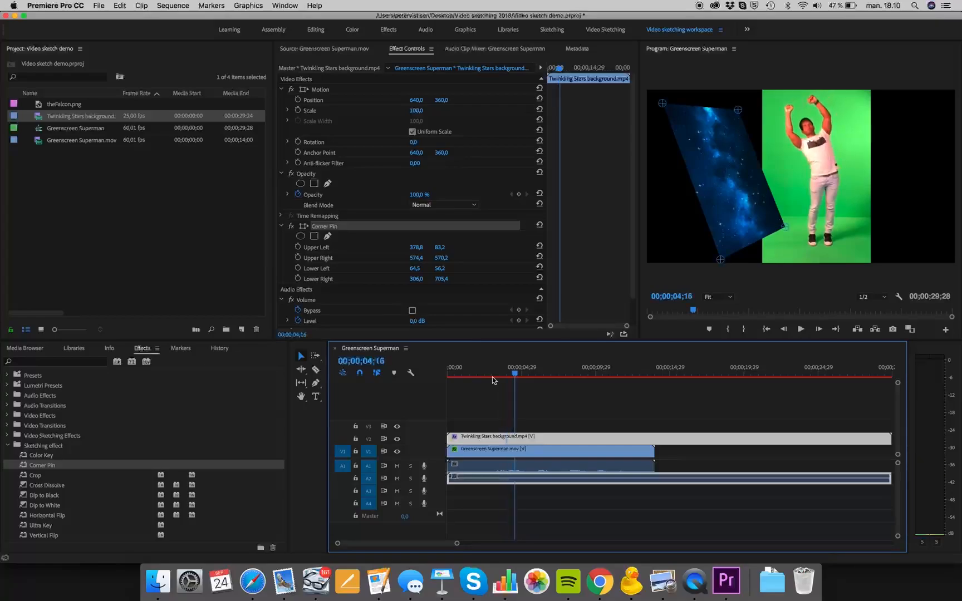
- Stretch the background across the man by moving its Corner Pin upper right corner to about 1188/408 and upper left to about 762/127
drag(785, 227, 932, 188)
mouse_move(514, 373)
mouse_down()
mouse_move(471, 371)
mouse_move(537, 382)
mouse_move(524, 373)
mouse_up()
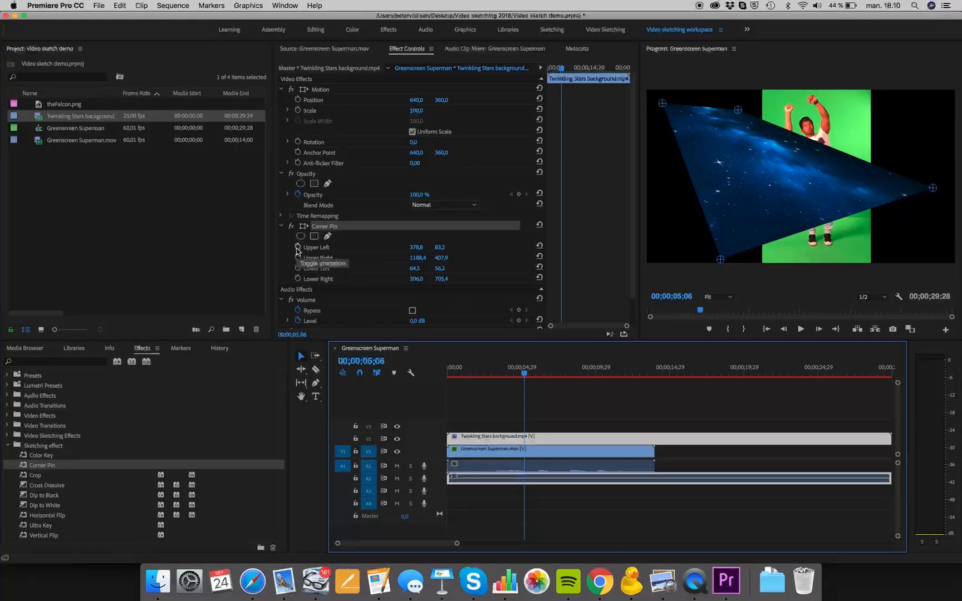
drag(738, 111, 868, 106)
drag(897, 131, 829, 120)
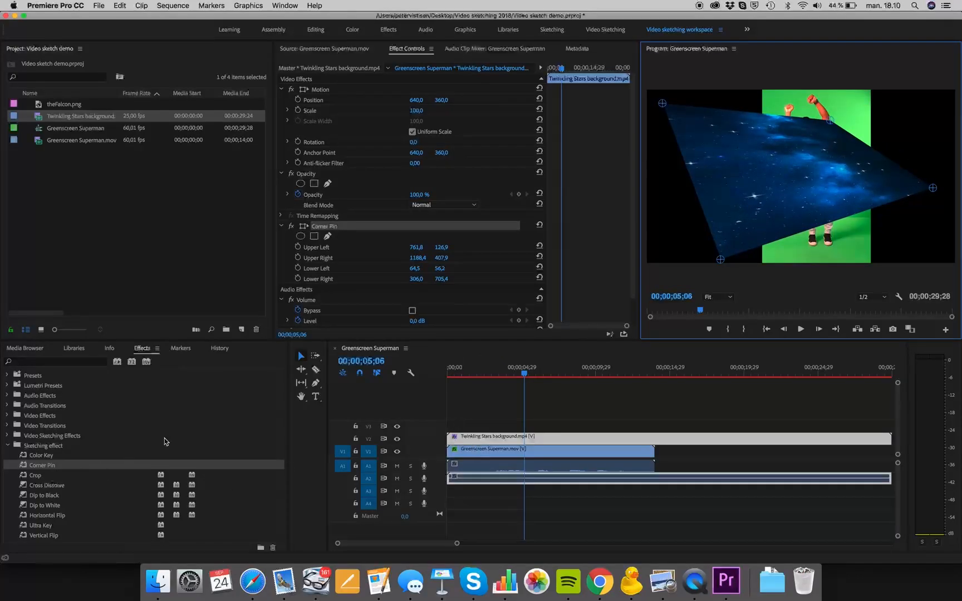
- Delete the Twinkling Stars background clip from track V2
click(482, 439)
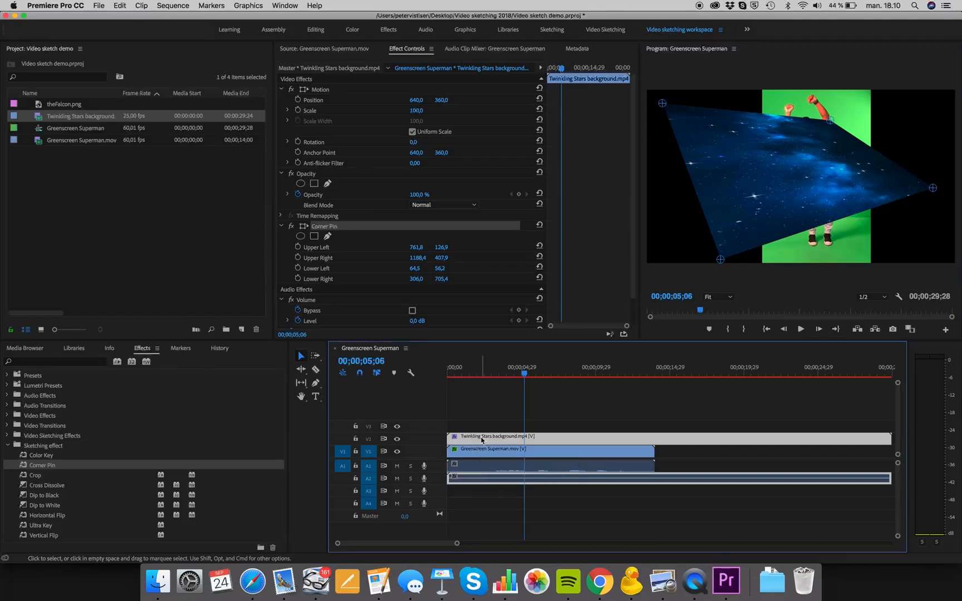
key(Delete)
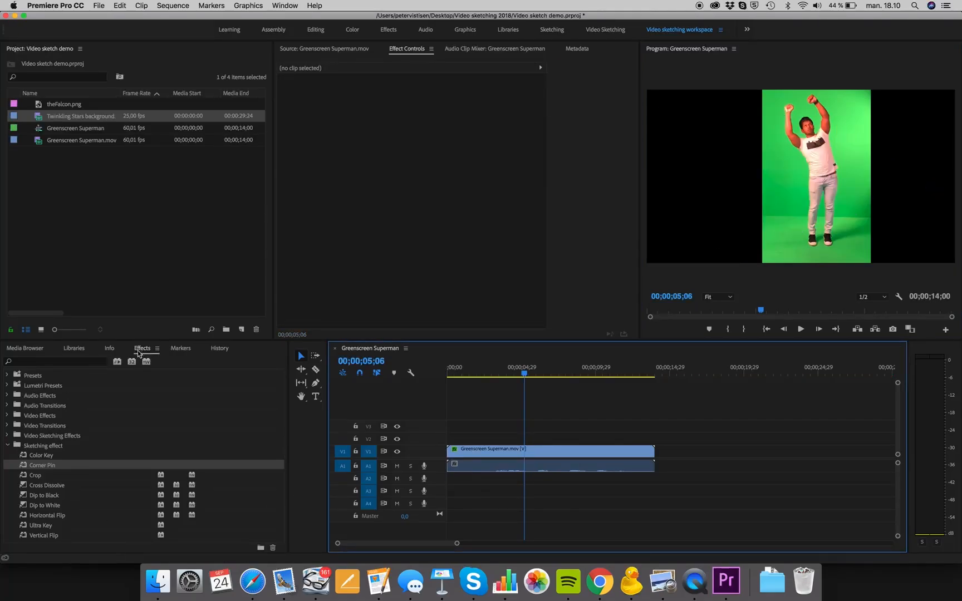
- Compare the contents of the Video Sketching Effects bin with the Sketching effect bin
click(6, 435)
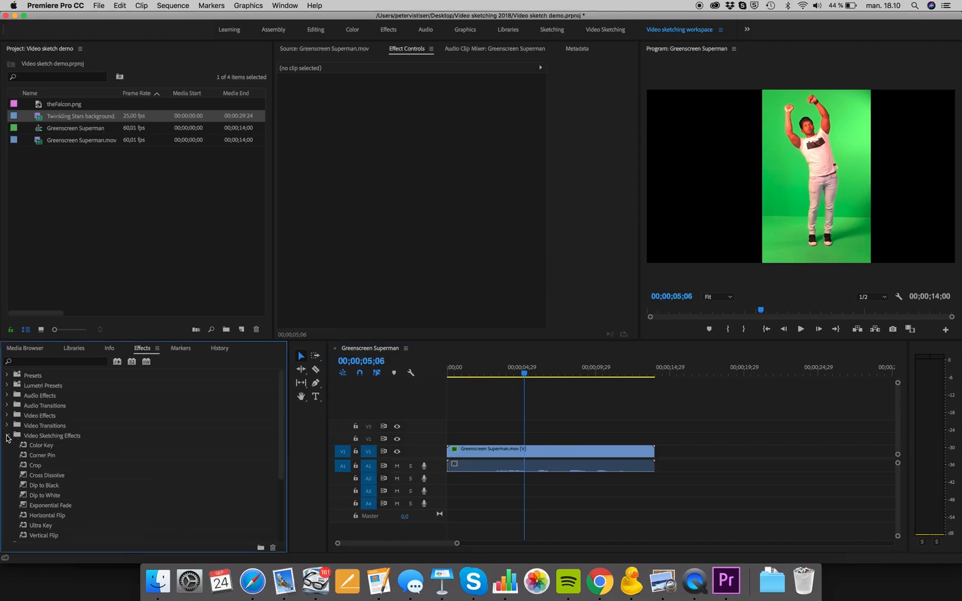
scroll(34, 456, down, 5)
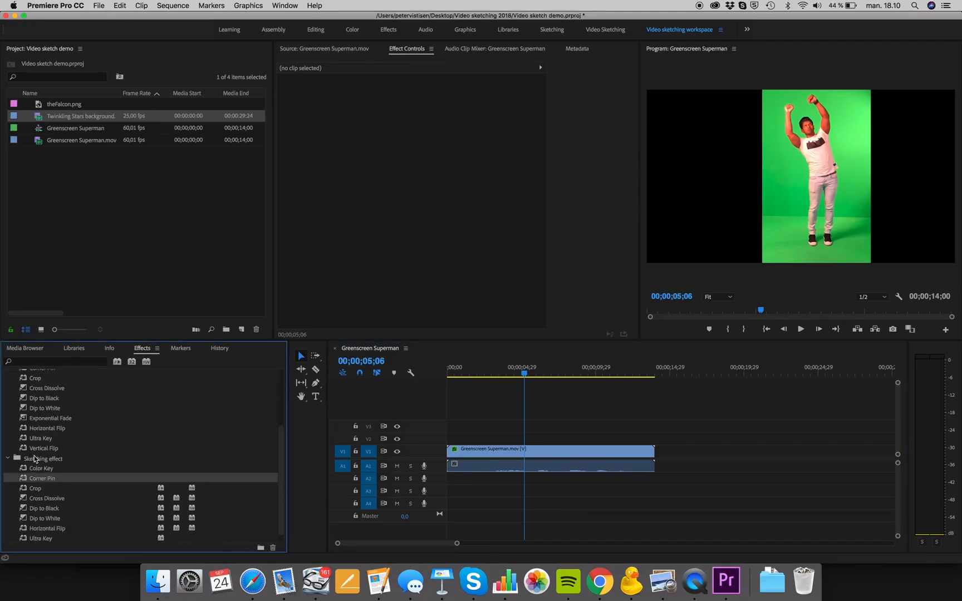
scroll(34, 458, up, 5)
click(8, 428)
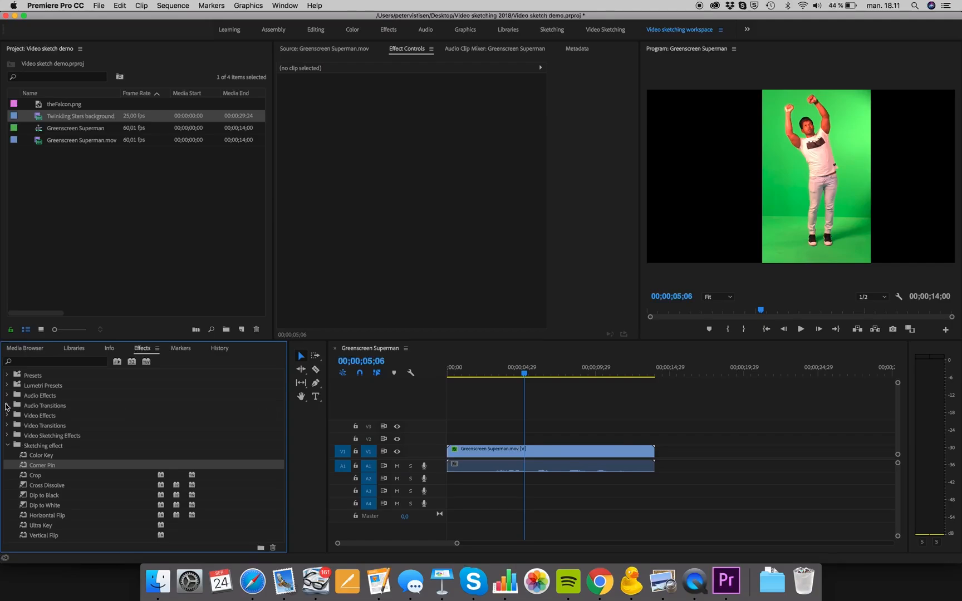
- Find Exponential Fade among the Crossfade audio transitions and add it to the Sketching effect bin
click(8, 406)
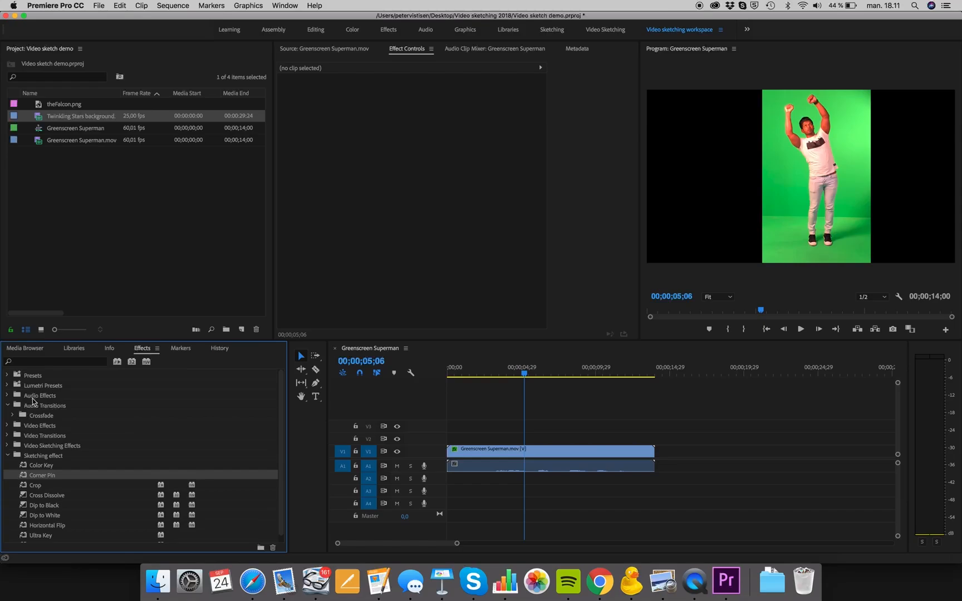
click(32, 405)
click(14, 416)
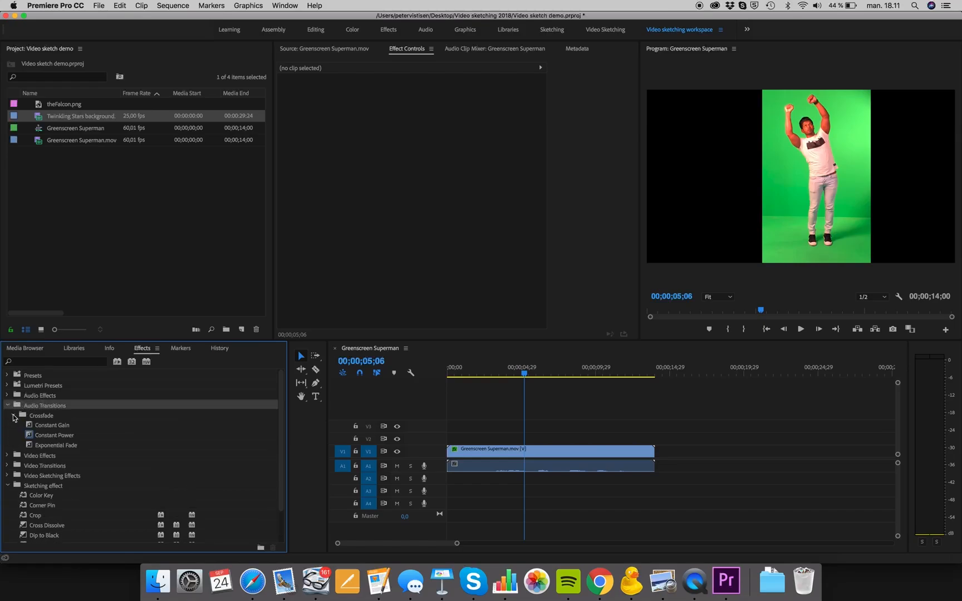
scroll(55, 427, down, 2)
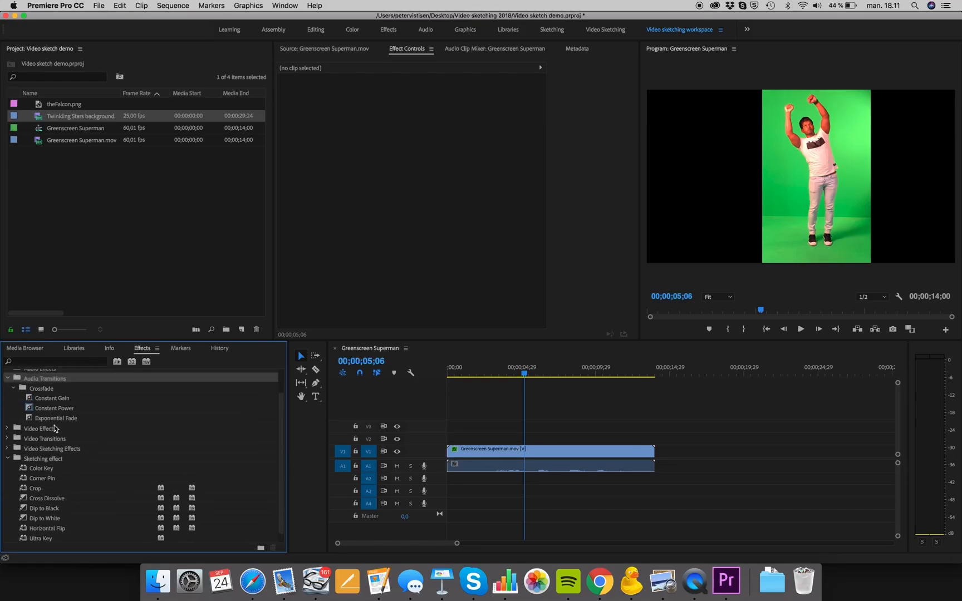
click(48, 422)
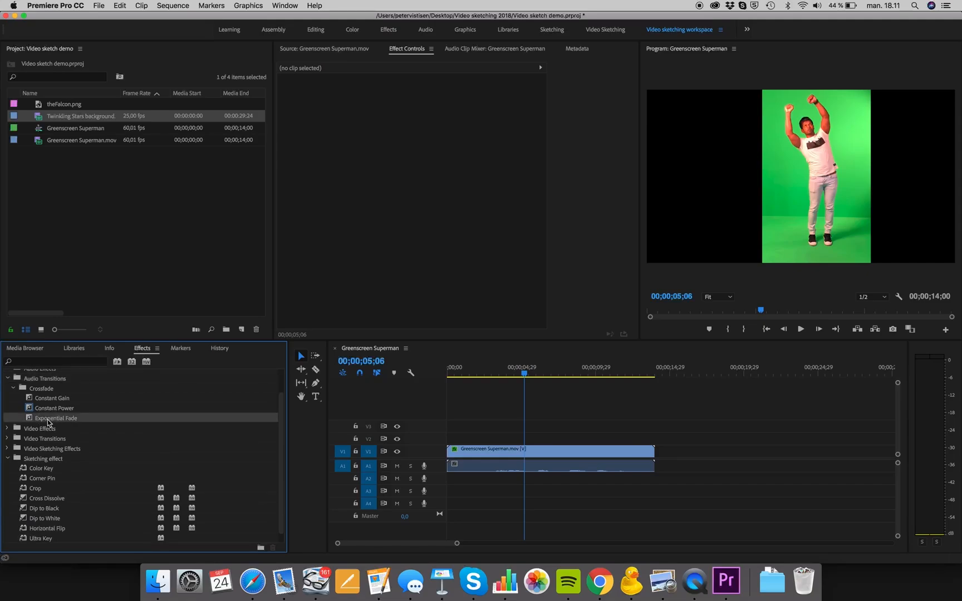
click(48, 422)
double_click(36, 459)
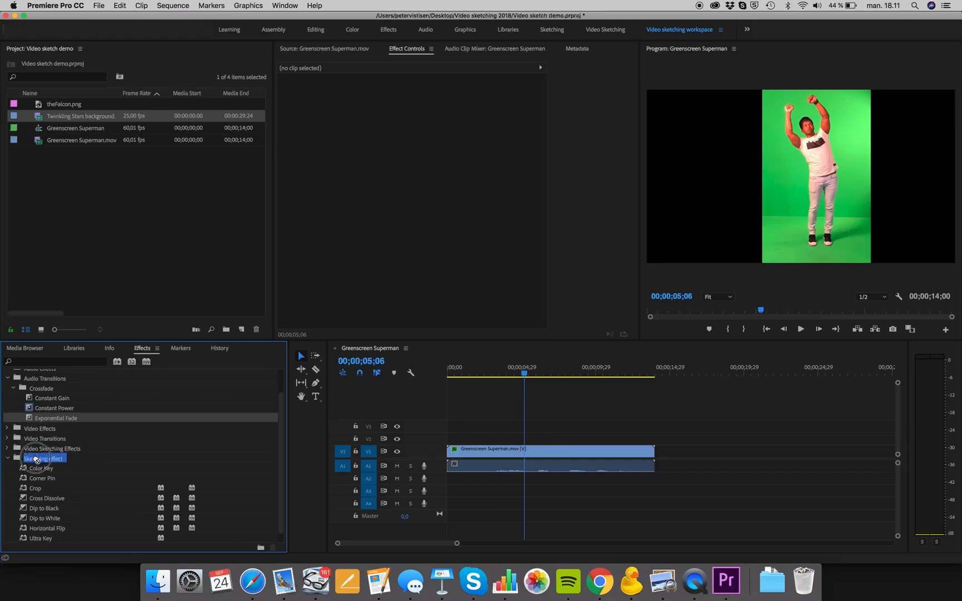
drag(36, 460, 37, 460)
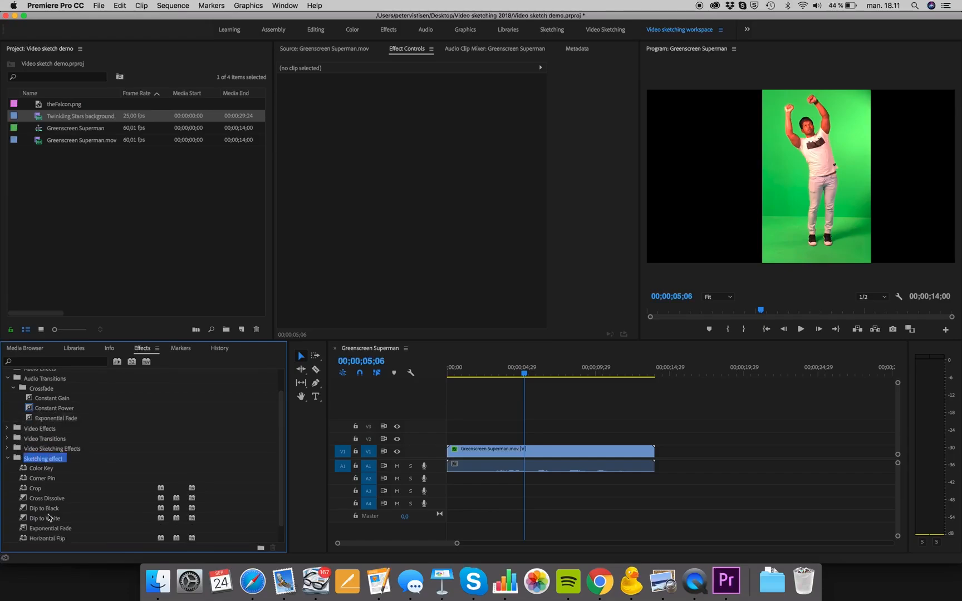
- Select the Greenscreen Superman clip and set its Volume Level to about -16.7 dB with a keyframe at 00;00;05;06
scroll(48, 518, down, 2)
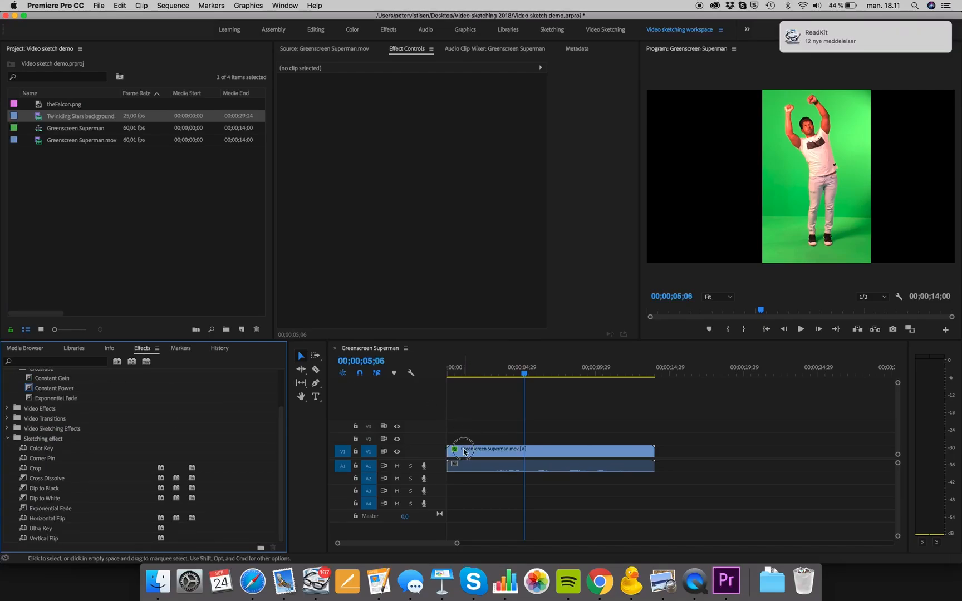
click(466, 452)
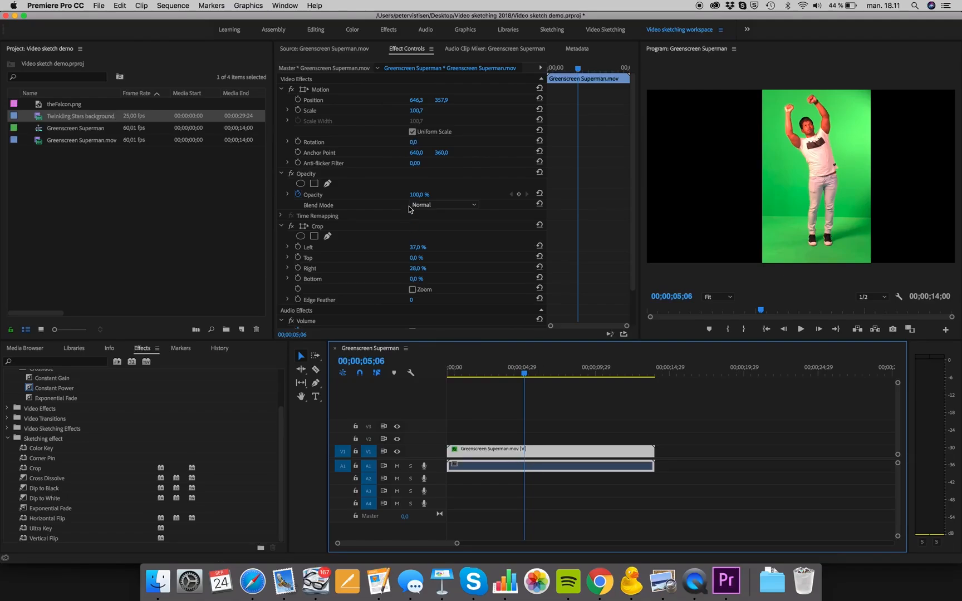
scroll(409, 209, down, 3)
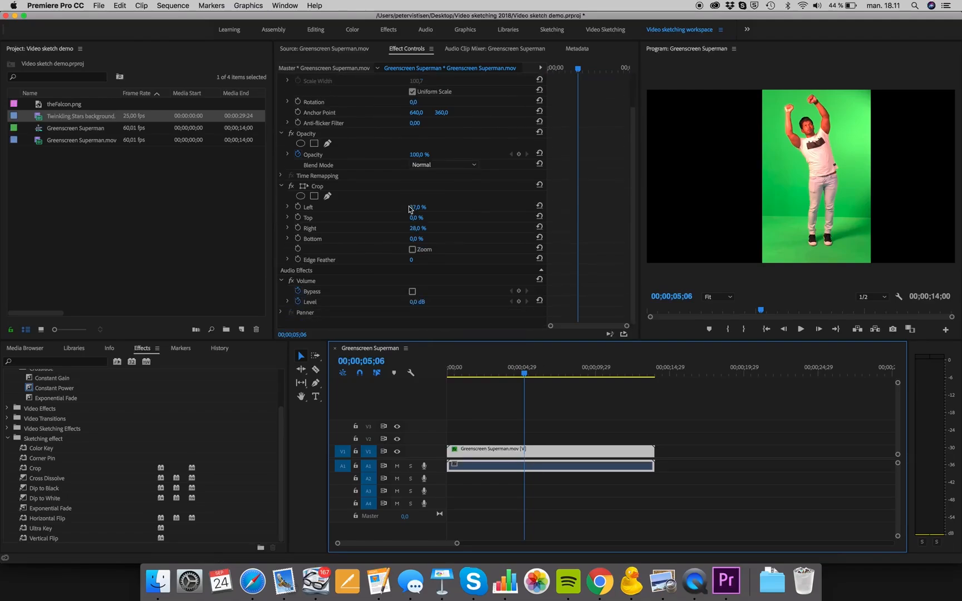
click(416, 304)
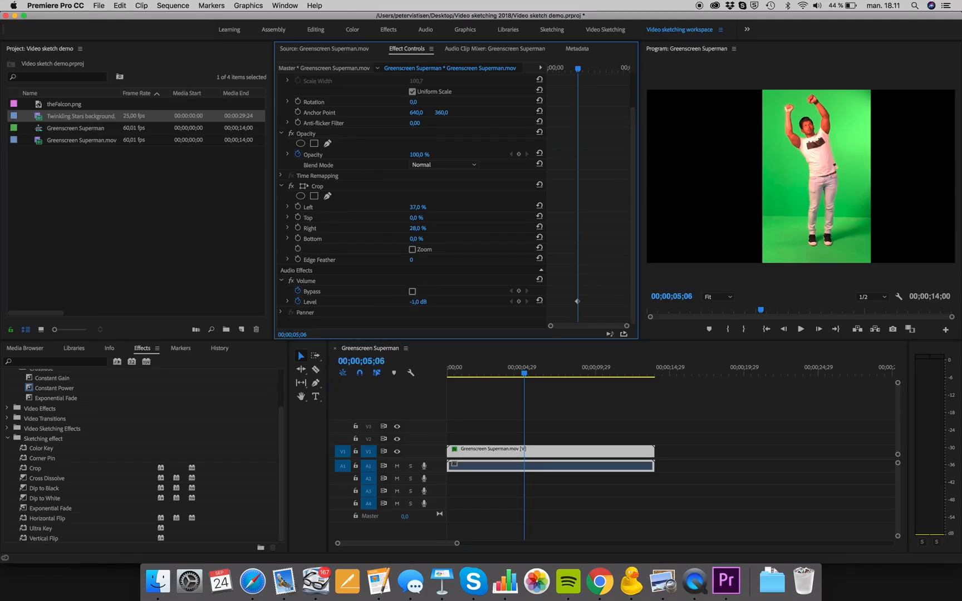
drag(416, 303, 424, 304)
drag(412, 304, 426, 304)
drag(420, 301, 424, 301)
- Shift the Level keyframe slightly earlier and add a second Level keyframe of -287.5 dB at 00;00;08;09
click(539, 371)
drag(539, 372, 572, 374)
drag(578, 301, 570, 302)
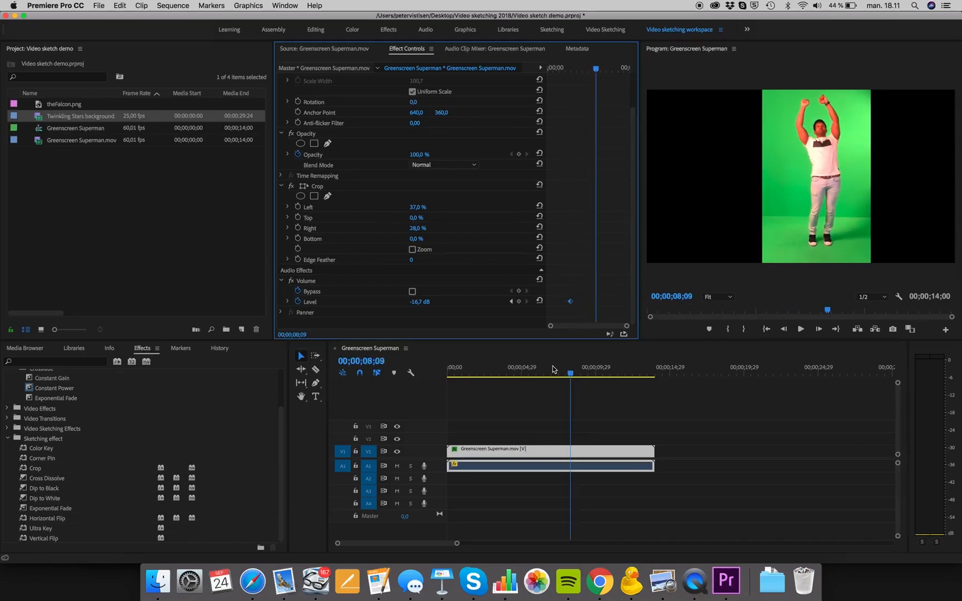
drag(419, 301, 390, 302)
- Move the playhead back to the first Level keyframe and play the volume fade through the second one
drag(597, 73, 571, 72)
key(space)
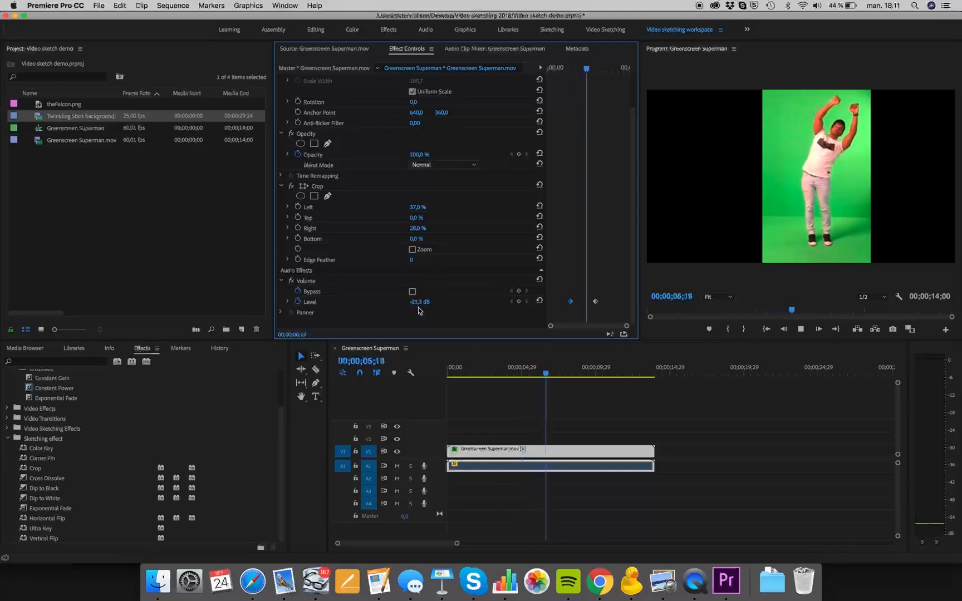
key(space)
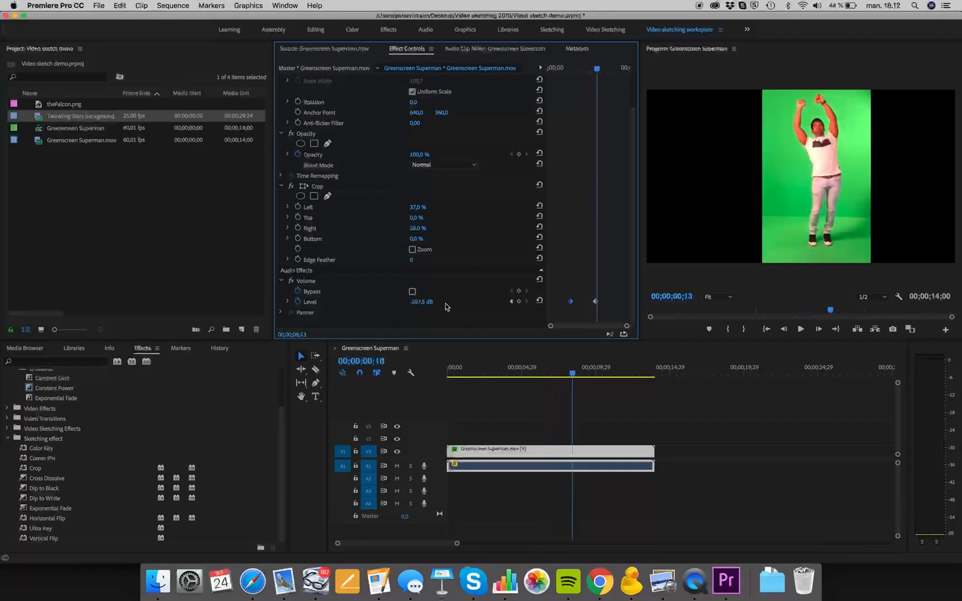
- Review the Sketching effect bin and the Motion and Opacity settings of the Greenscreen Superman clip
click(31, 440)
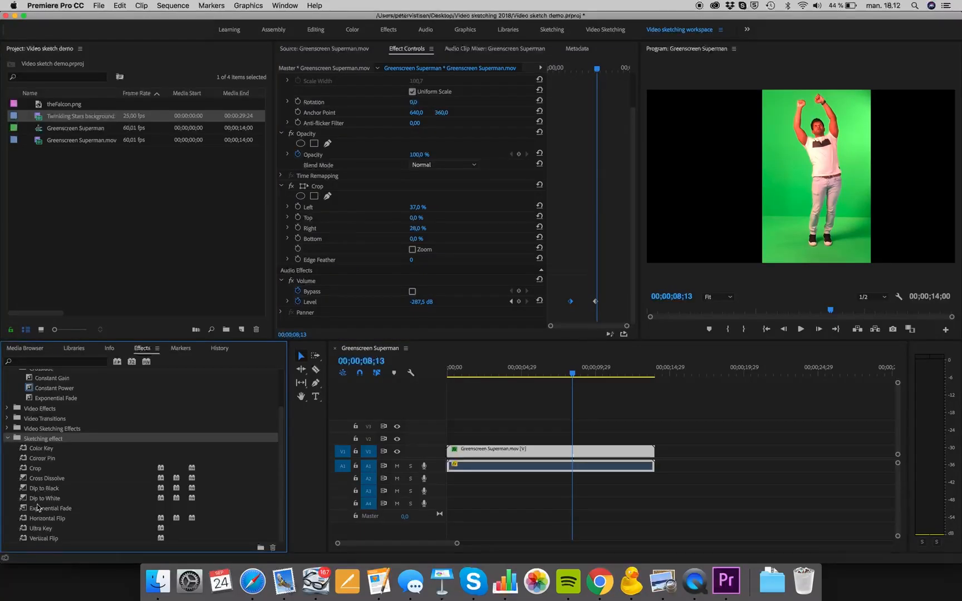
scroll(377, 284, up, 2)
scroll(377, 284, up, 1)
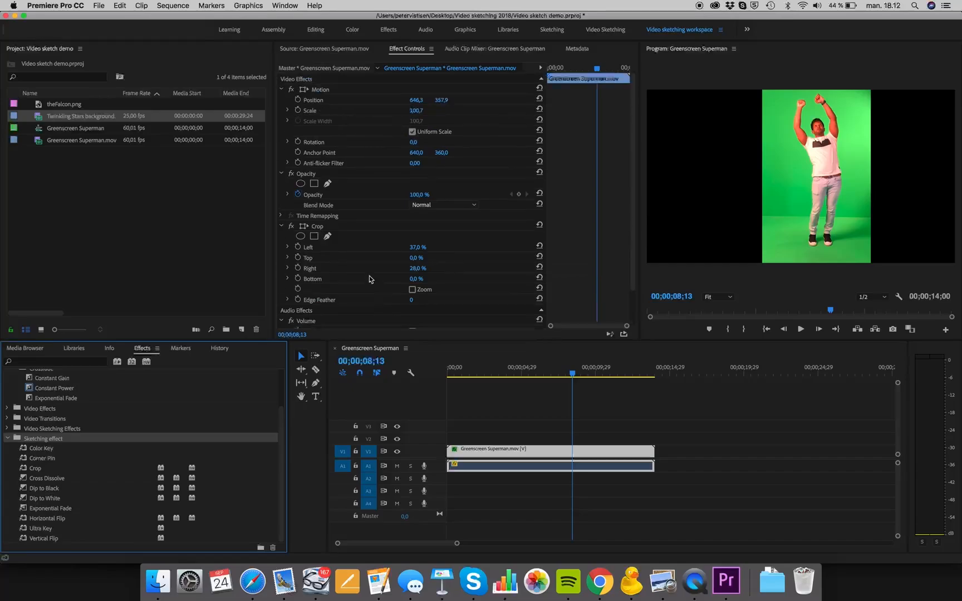
click(318, 91)
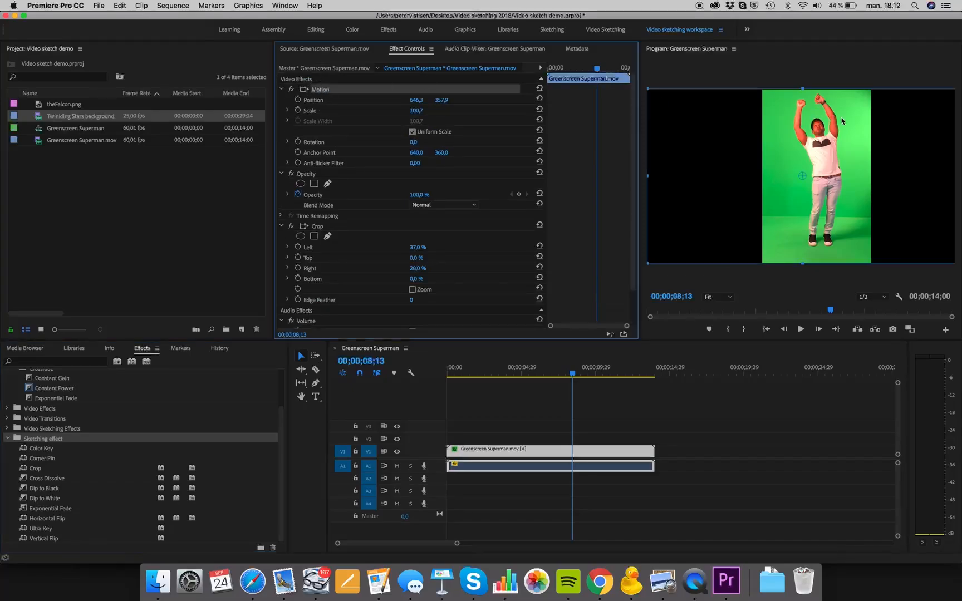
click(309, 175)
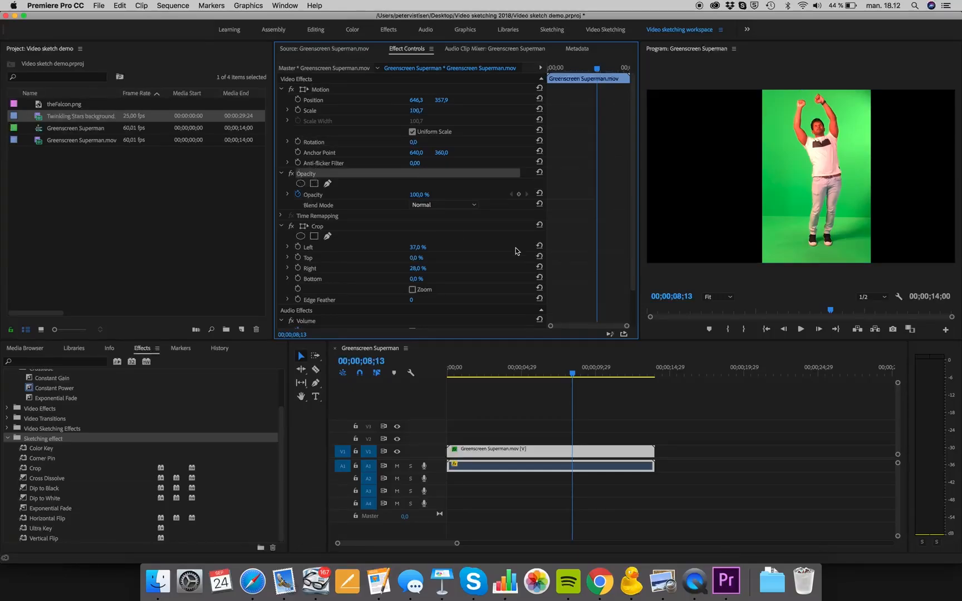
- Move the playhead to 00;00;08;18 and apply Ultra Key from the Sketching effect bin to the Greenscreen Superman clip
mouse_move(574, 376)
mouse_down()
mouse_move(549, 375)
mouse_move(576, 374)
mouse_up()
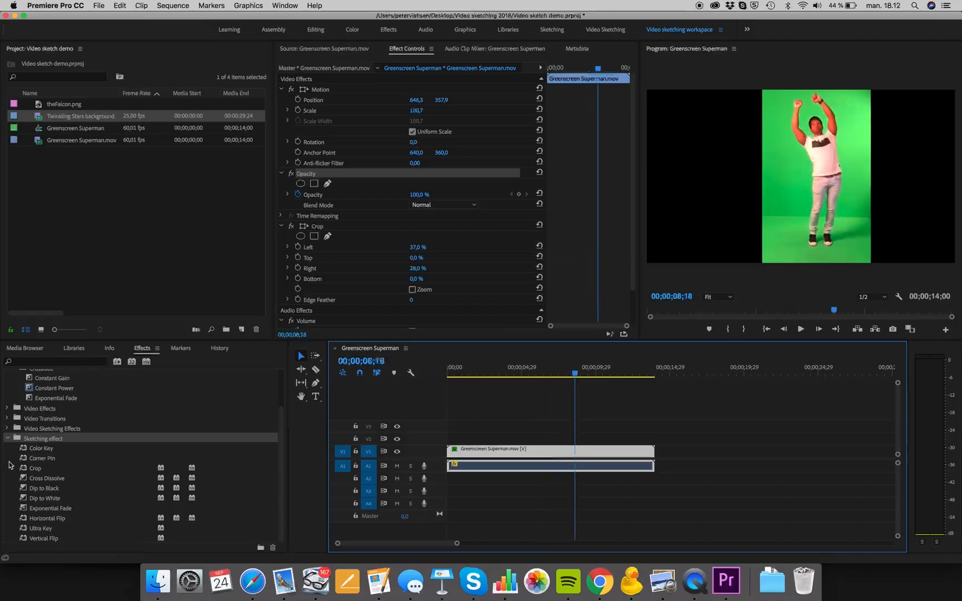
scroll(26, 454, up, 1)
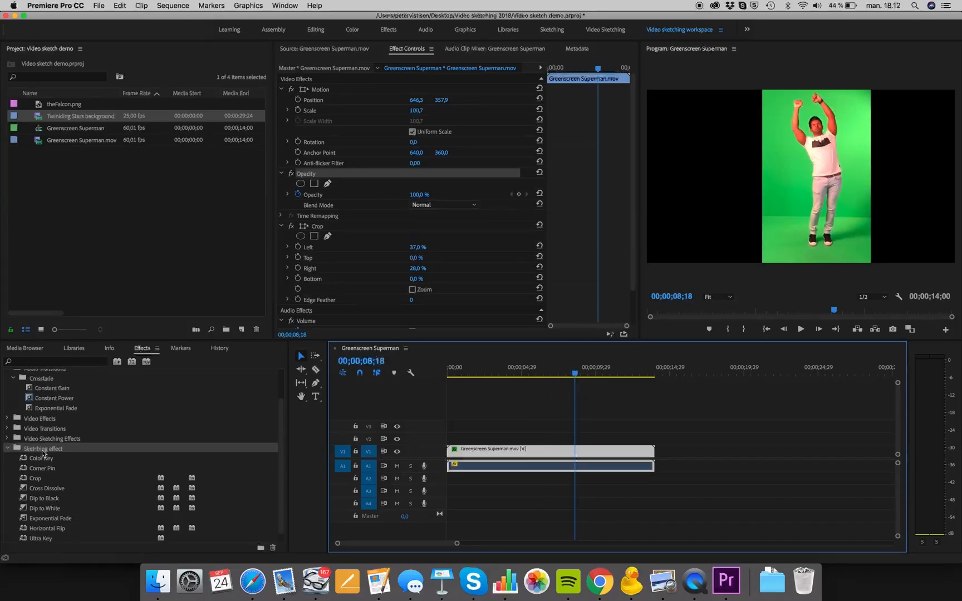
scroll(44, 454, down, 1)
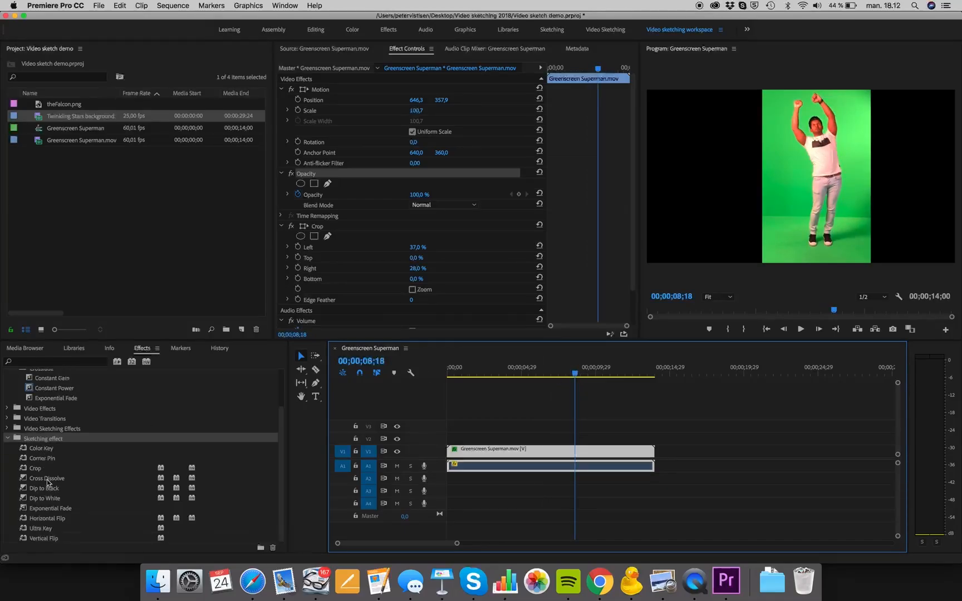
click(39, 531)
drag(31, 531, 493, 452)
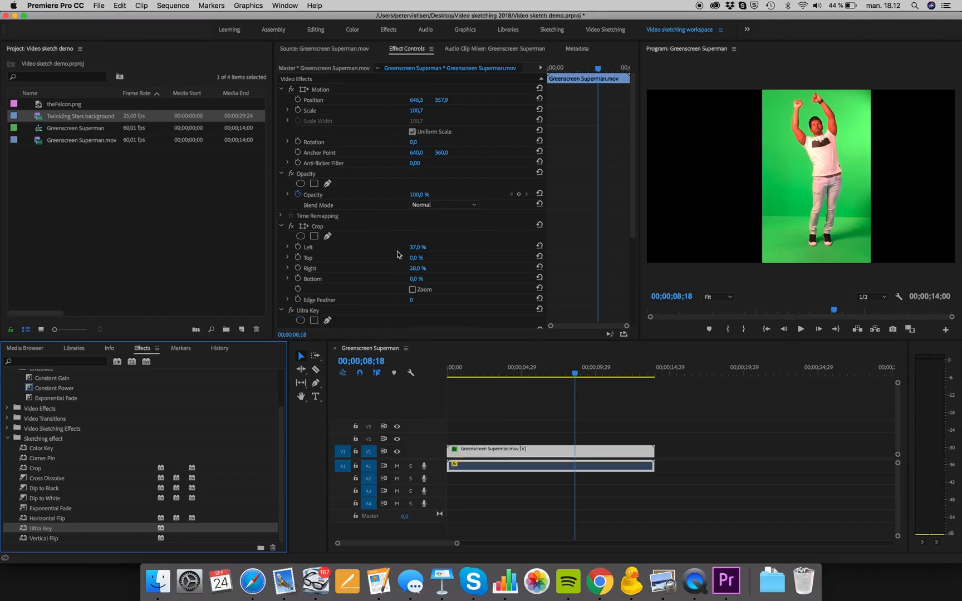
- Sample the green backdrop beside the man as the Ultra Key key color and expand the Matte Generation settings
scroll(398, 254, down, 5)
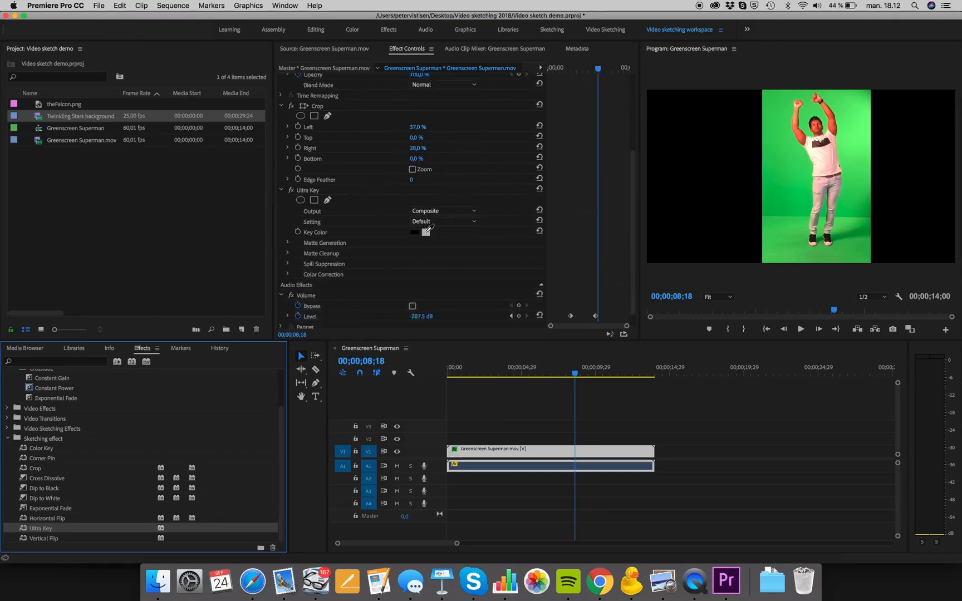
click(430, 228)
click(784, 172)
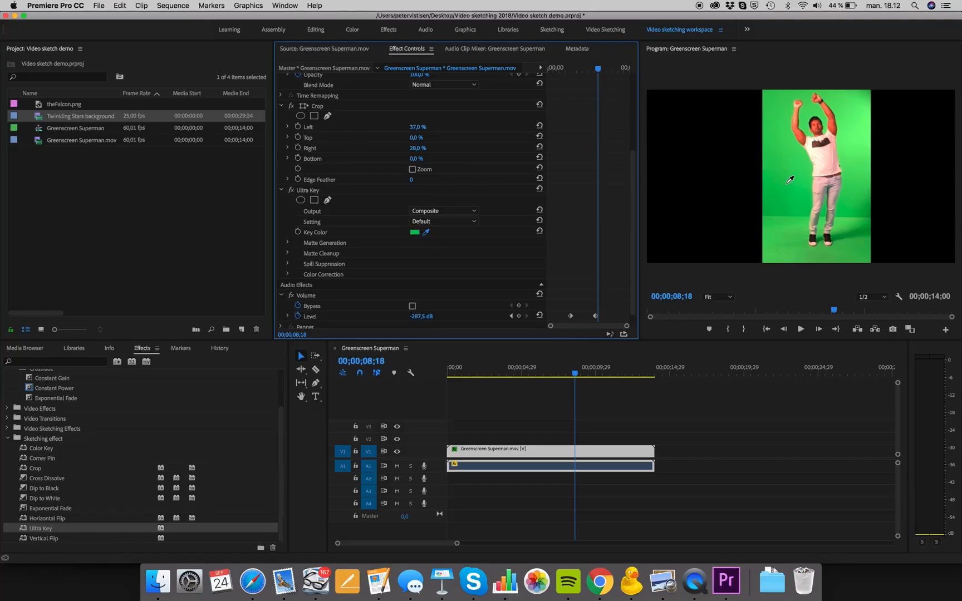
click(789, 181)
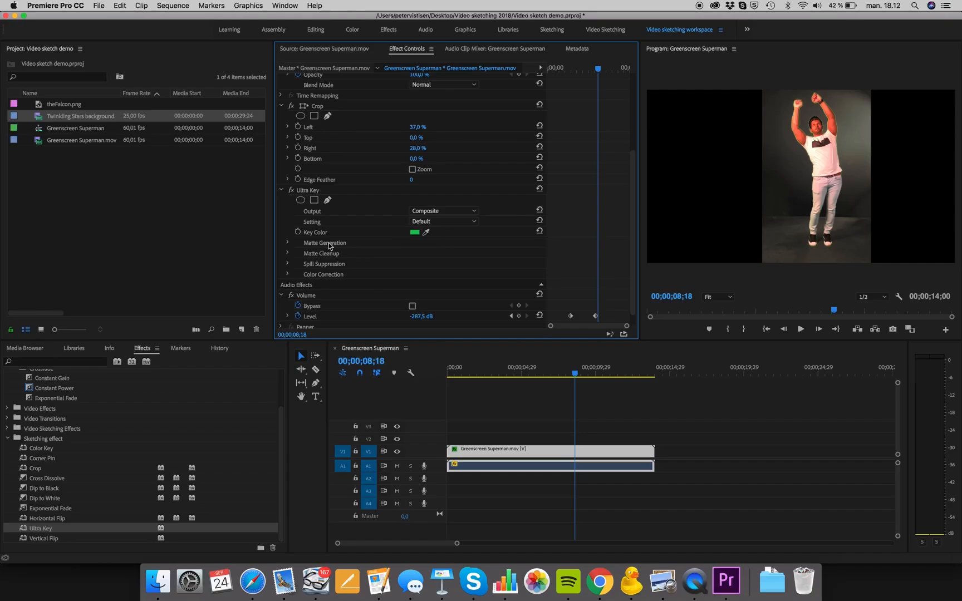
click(288, 243)
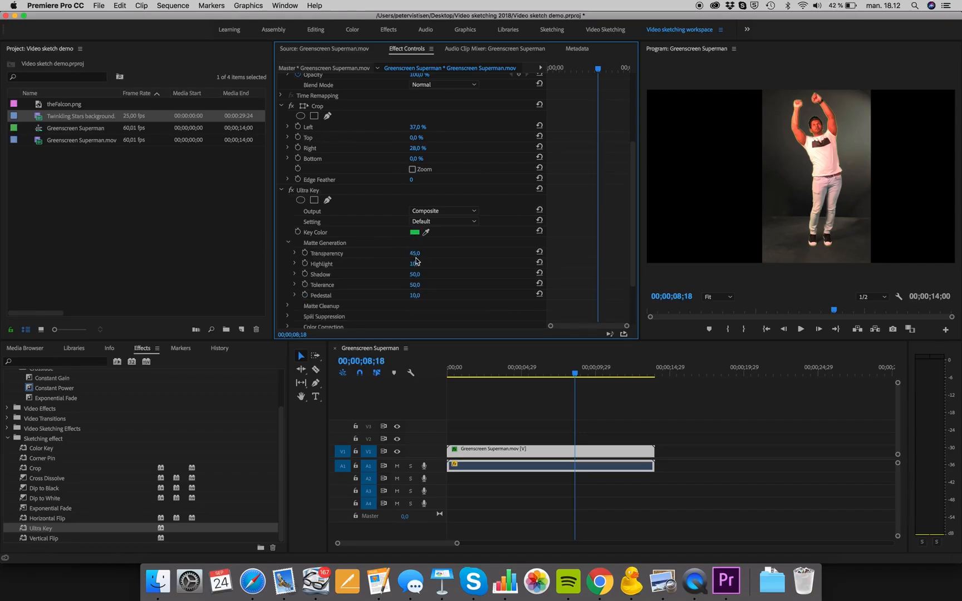
- Choose the Aggressive setting for Ultra Key and set the Matte Generation Highlight to 0
click(439, 221)
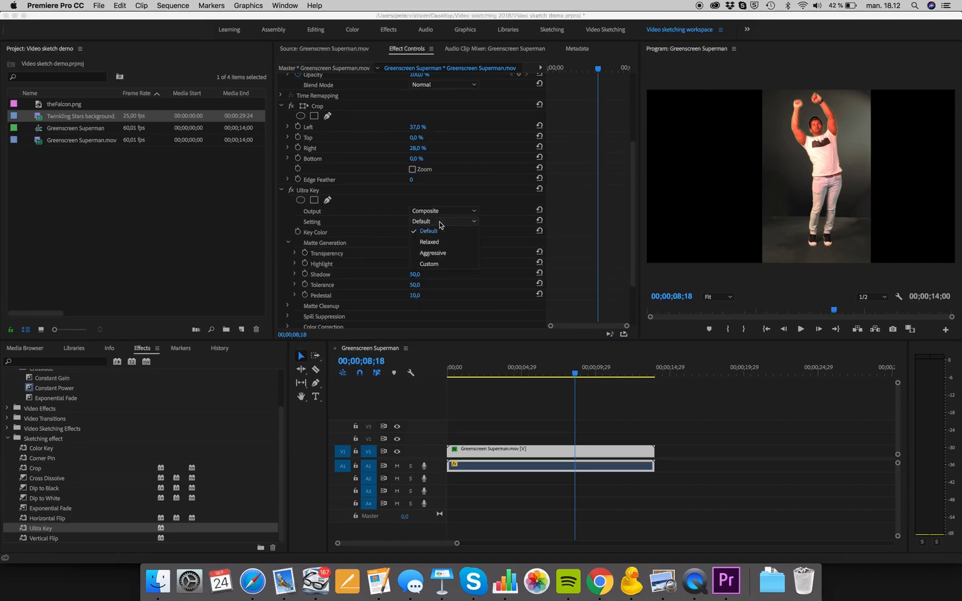
click(436, 256)
click(415, 263)
text(0)
key(Return)
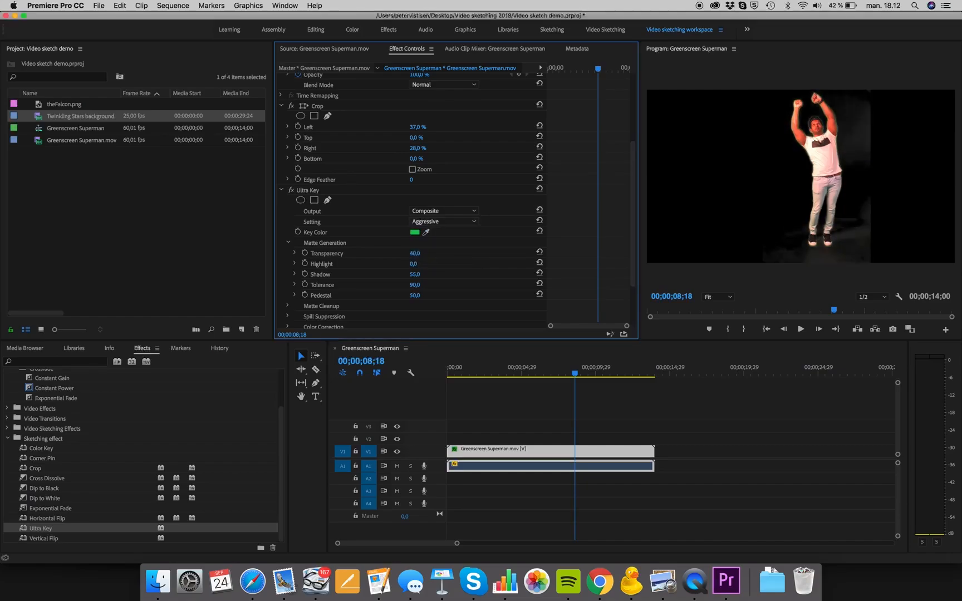
- Set the Ultra Key Matte Generation values to Tolerance 100, Shadow 0 and Transparency 44
click(413, 285)
text(100)
key(Return)
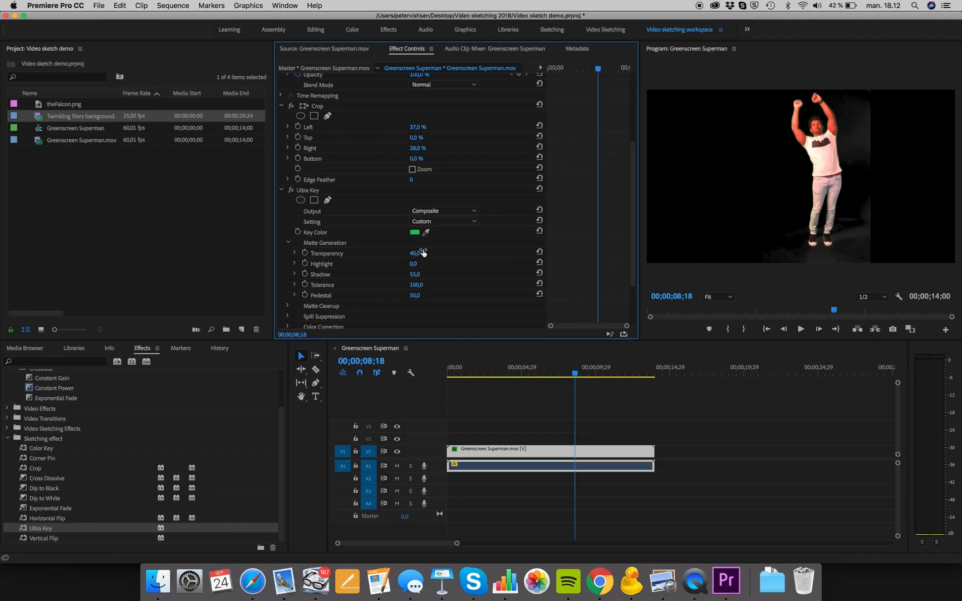
drag(414, 253, 389, 275)
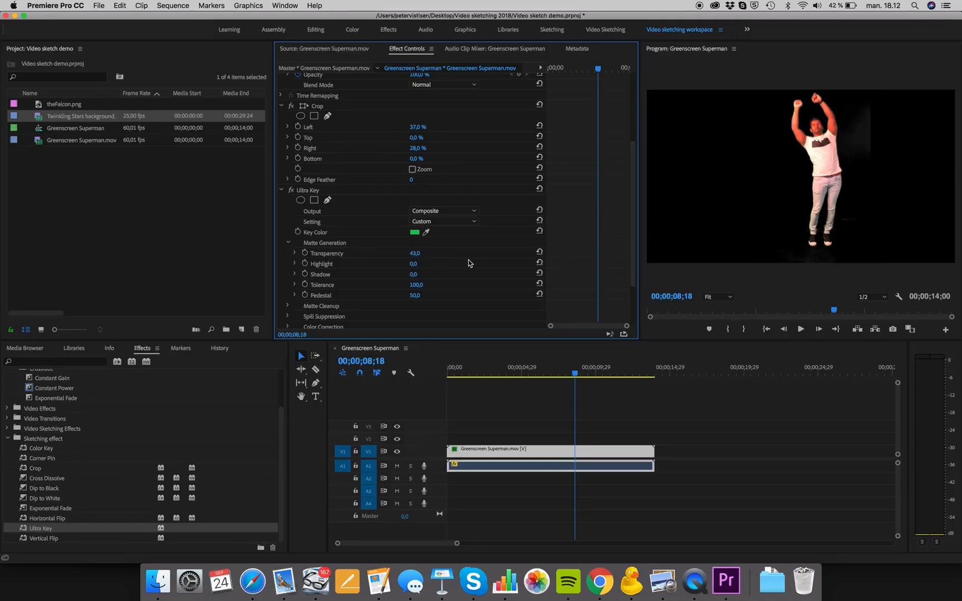
drag(415, 253, 416, 253)
- Resample the Ultra Key key color, ending with the bright green backdrop beside the man's head
click(426, 233)
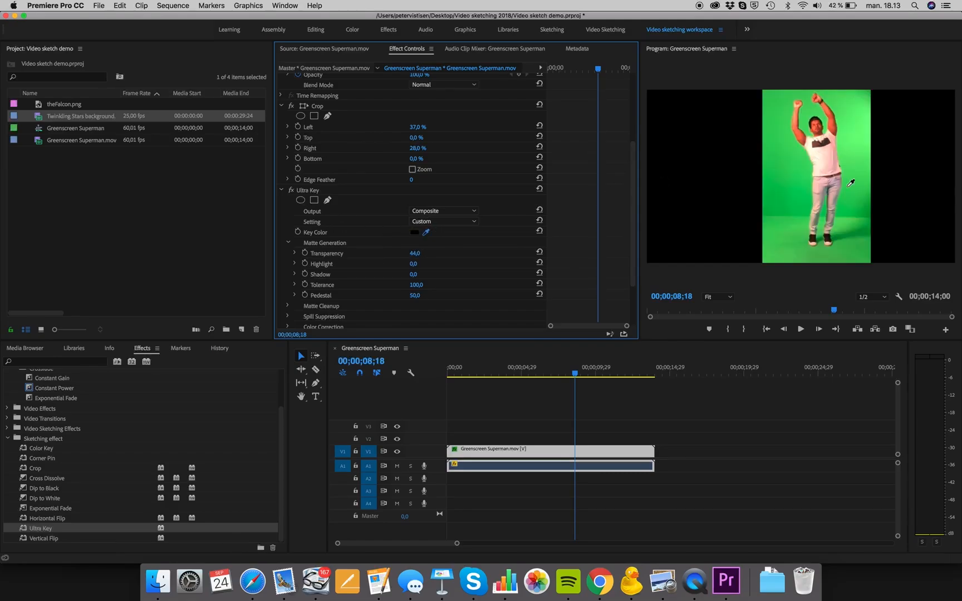
click(855, 234)
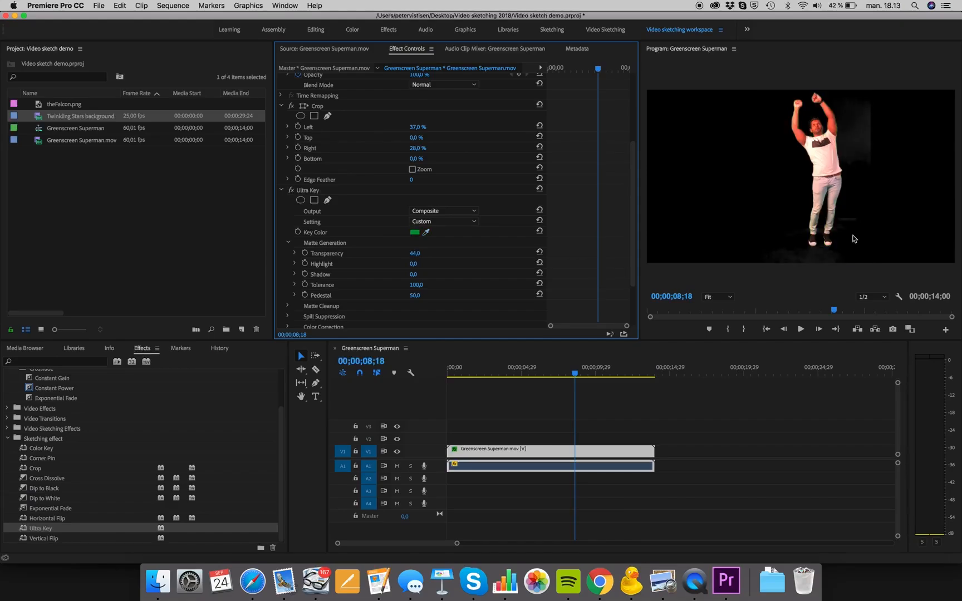
click(427, 232)
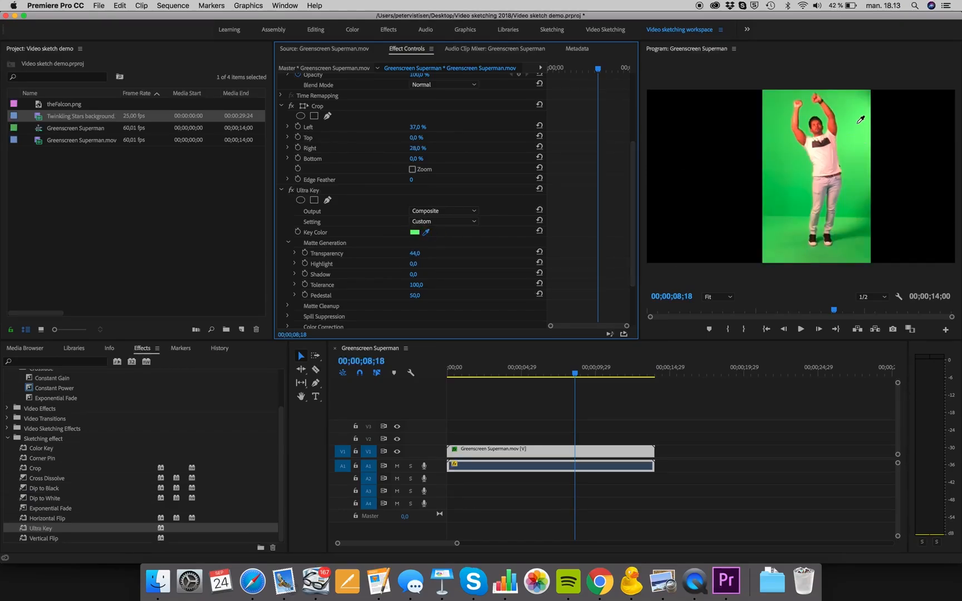
click(858, 127)
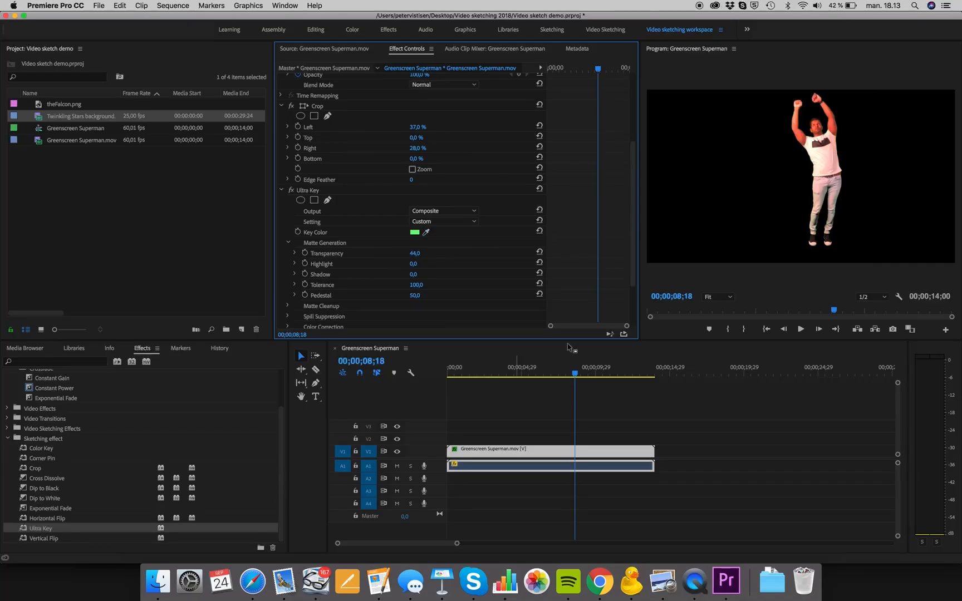
- At 00;00;09;22, set the Greenscreen Superman clip's Motion to scale 58.5, rotation 91° and position 182.2, 239.3
drag(575, 372, 591, 383)
scroll(357, 146, up, 5)
click(304, 90)
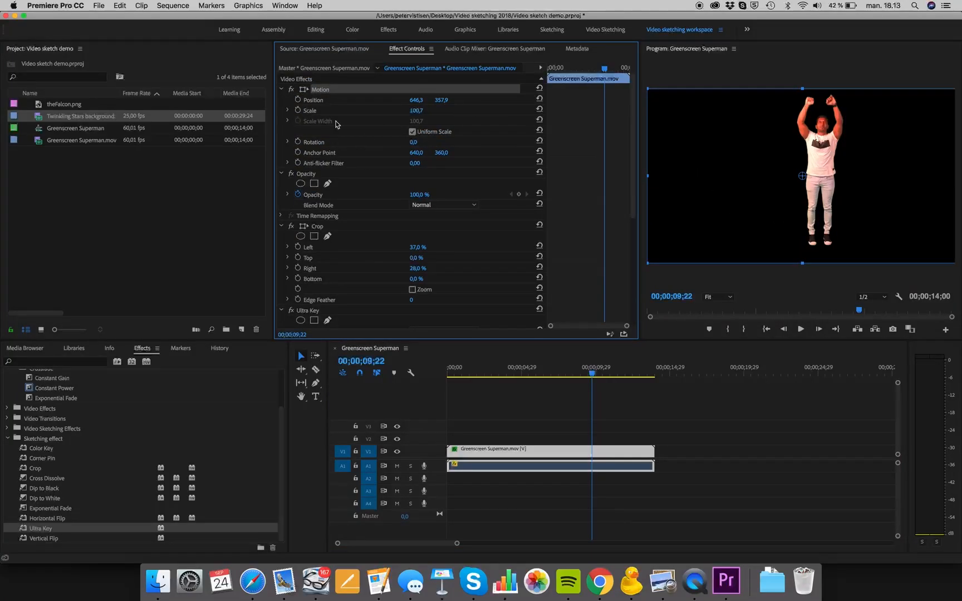
drag(803, 264, 803, 227)
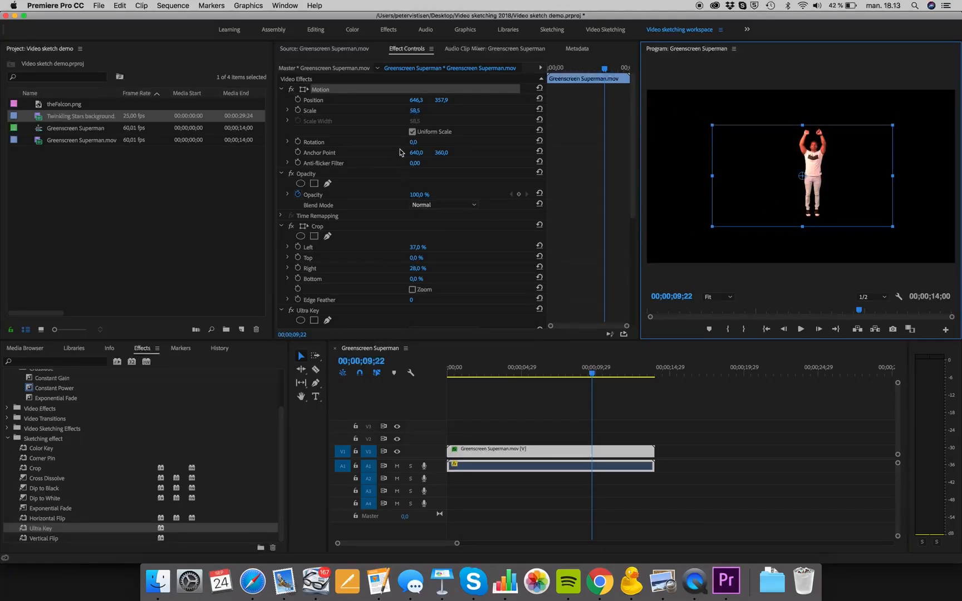
drag(411, 146, 468, 146)
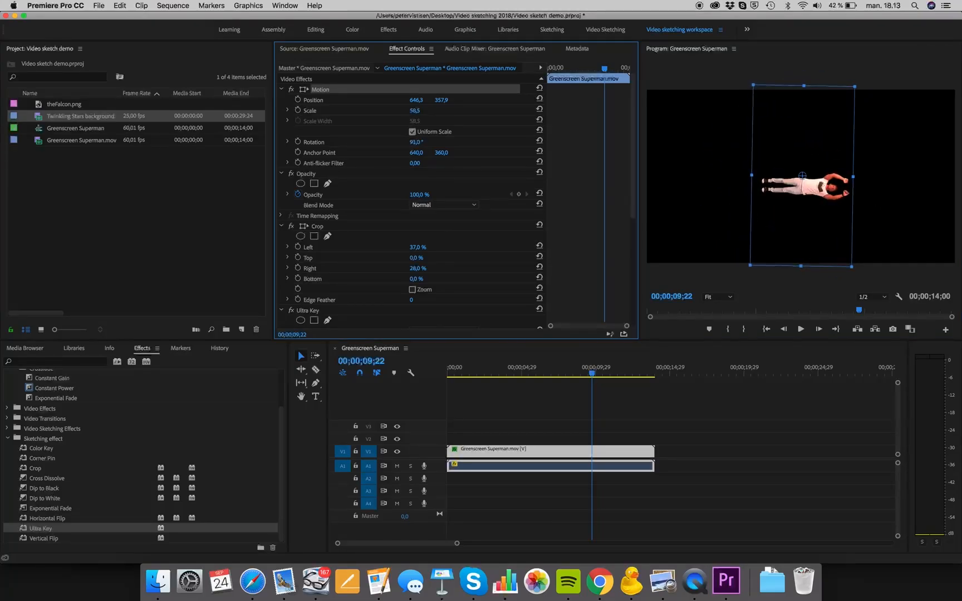
drag(818, 201, 712, 163)
- Play the opening seconds of the sequence to check the rotated, keyed figure
click(455, 377)
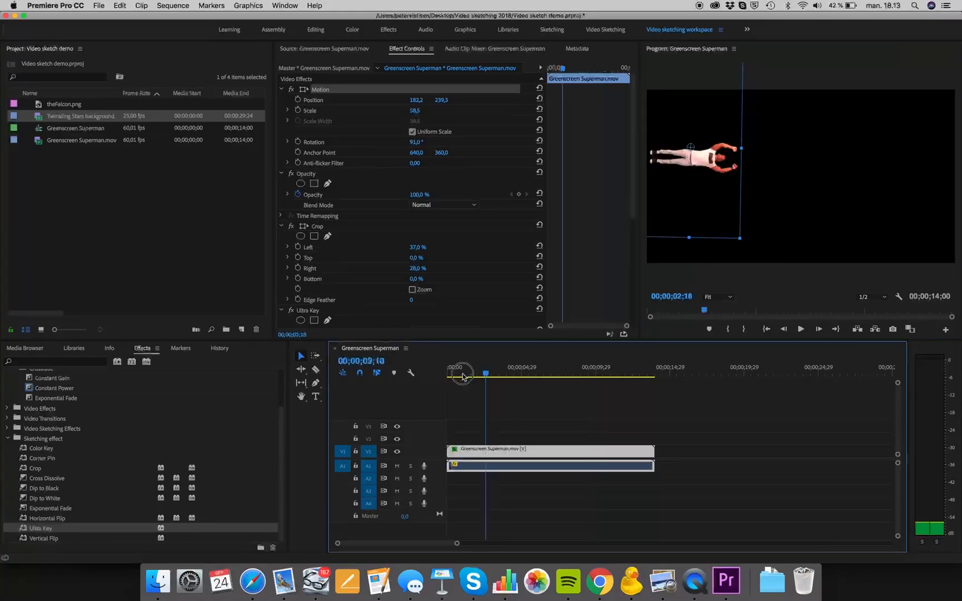
key(space)
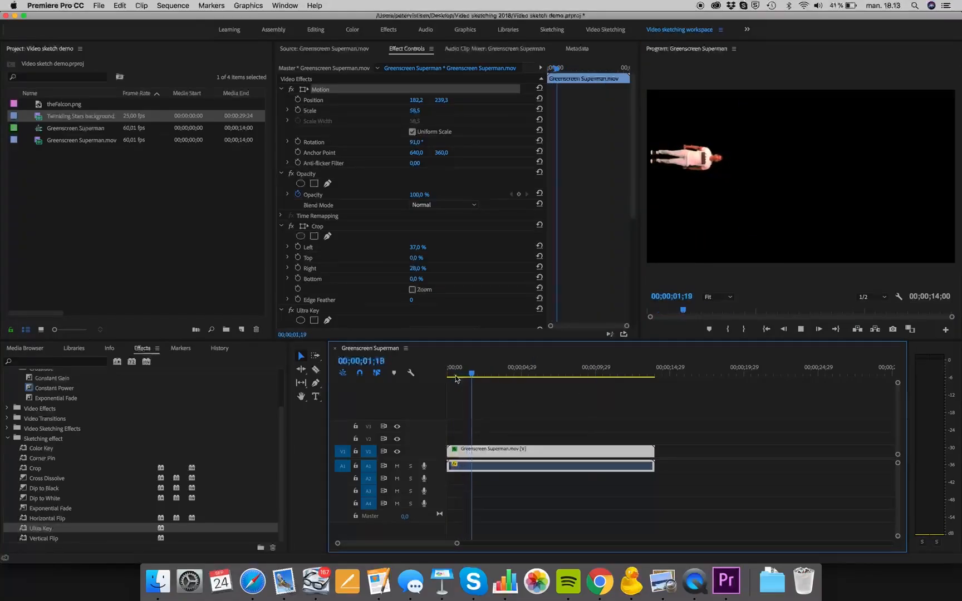
key(space)
- Move the Greenscreen Superman video to track V2 and place the Twinkling Stars background on V1 at the sequence start
drag(492, 372, 443, 394)
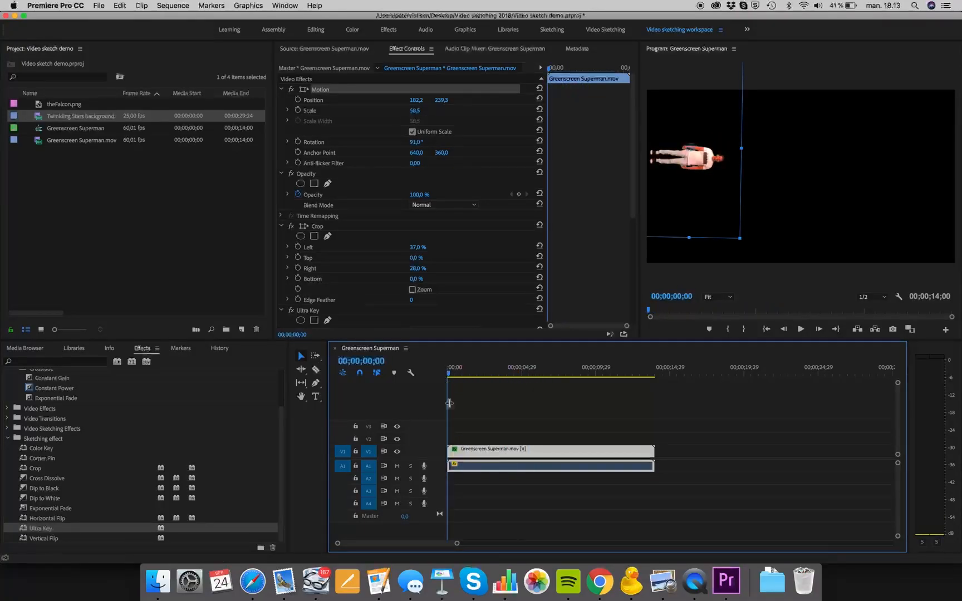
drag(470, 452, 471, 438)
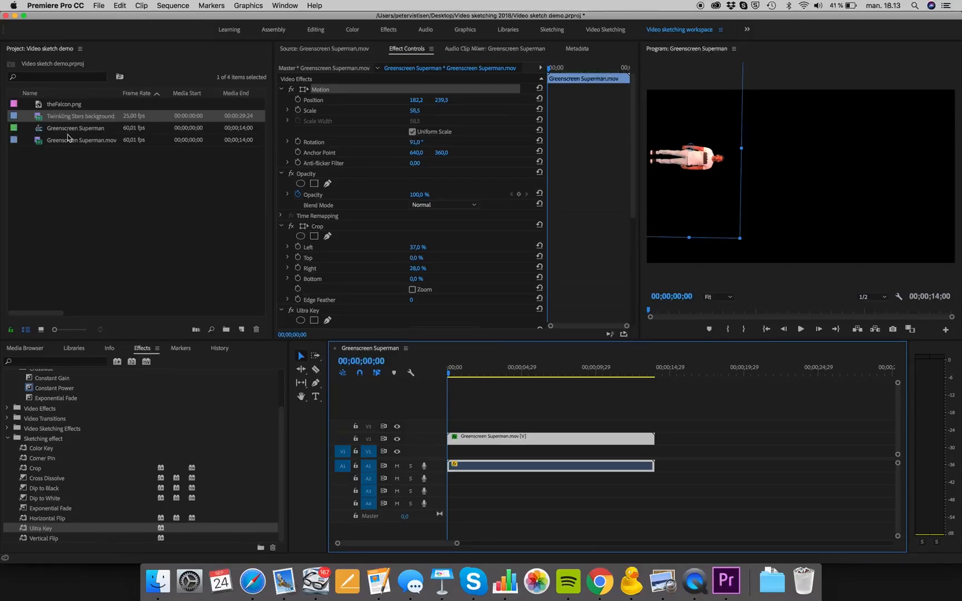
drag(63, 116, 445, 455)
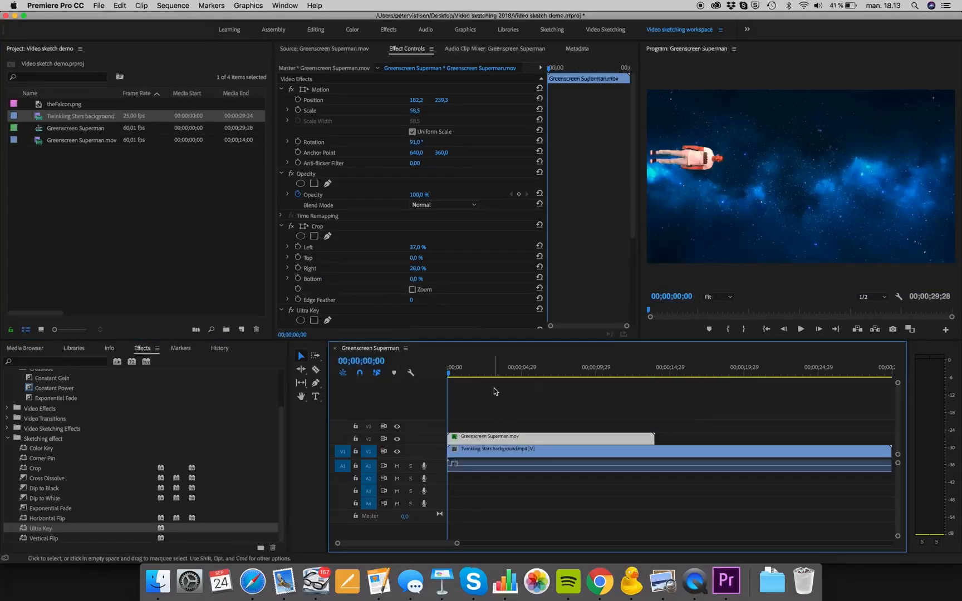
- Turn on Position keyframing for the Greenscreen Superman clip at 00;00;01;25
drag(454, 375, 475, 393)
drag(476, 390, 477, 390)
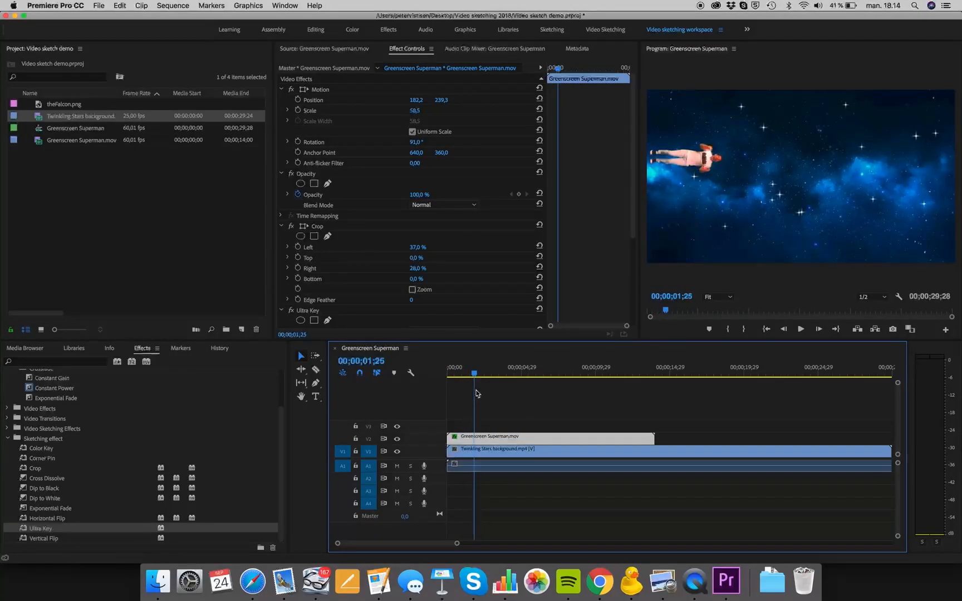
click(299, 100)
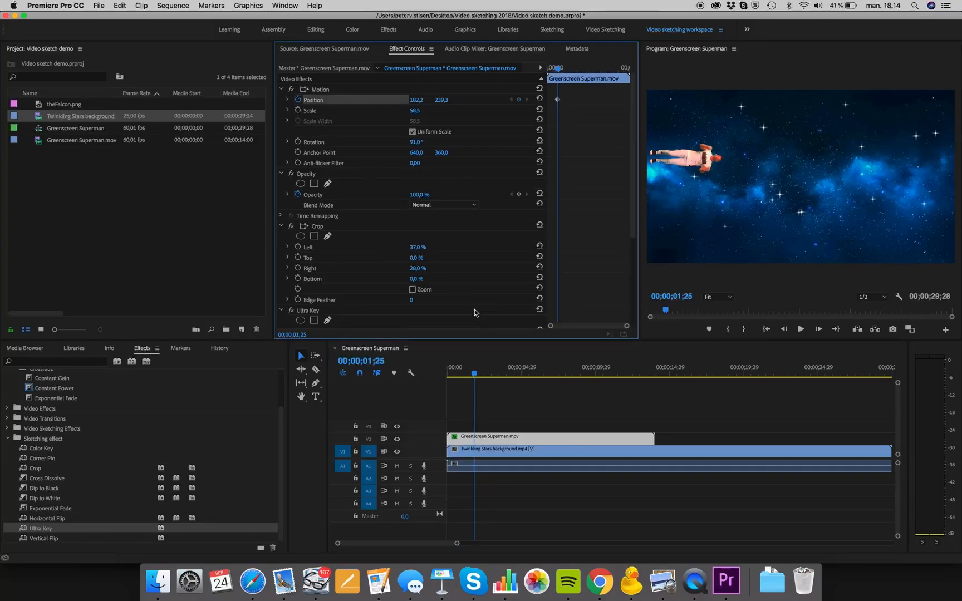
- At 00;00;06;25, move the Superman figure across the starfield to position 1401.8, 228.9, creating the second Position keyframe
drag(470, 379, 549, 381)
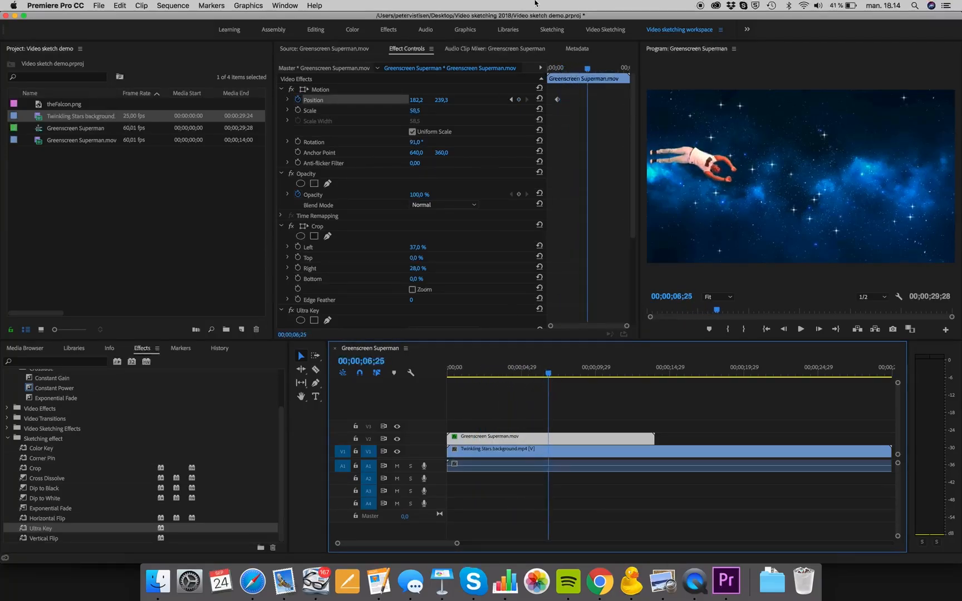
click(302, 91)
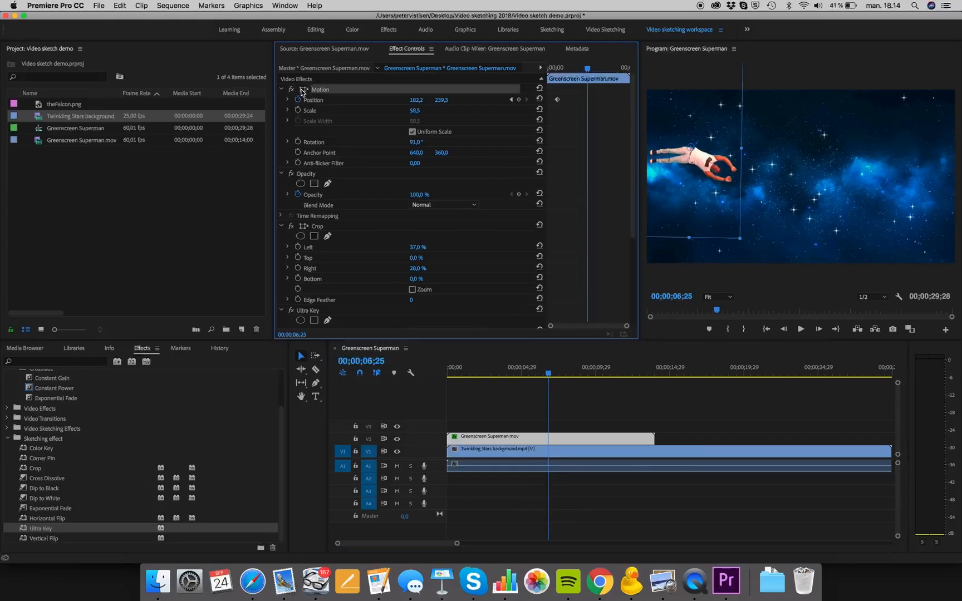
drag(721, 175, 961, 156)
- Play the flight animation from the start and scrub back through it to 00;00;02;26
drag(524, 375, 424, 379)
key(space)
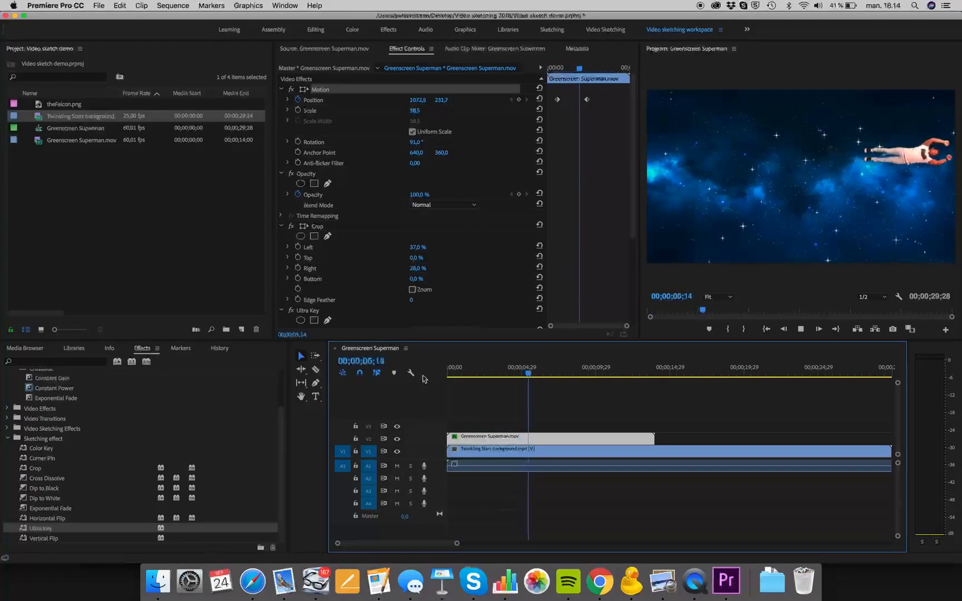
key(space)
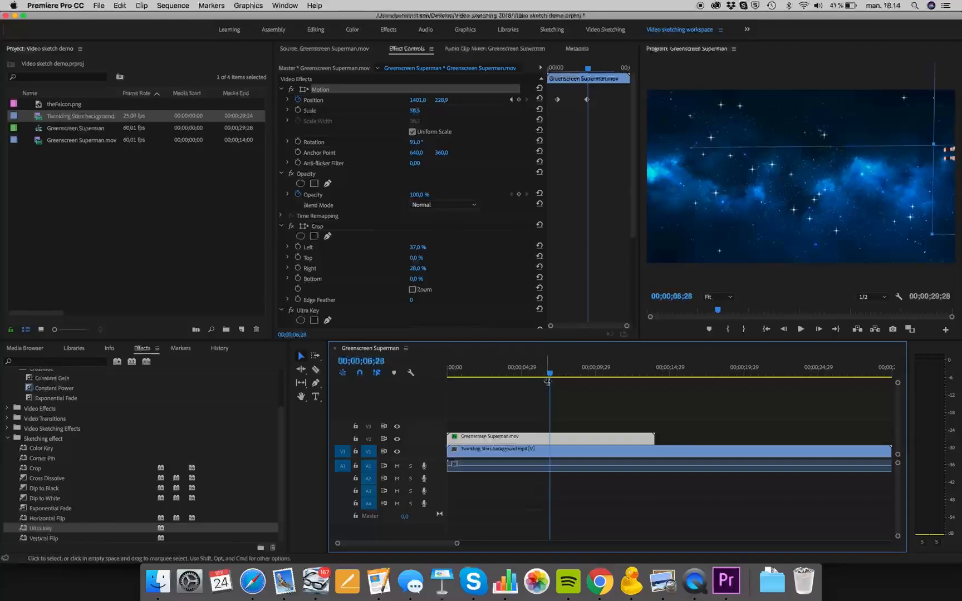
drag(556, 378, 364, 383)
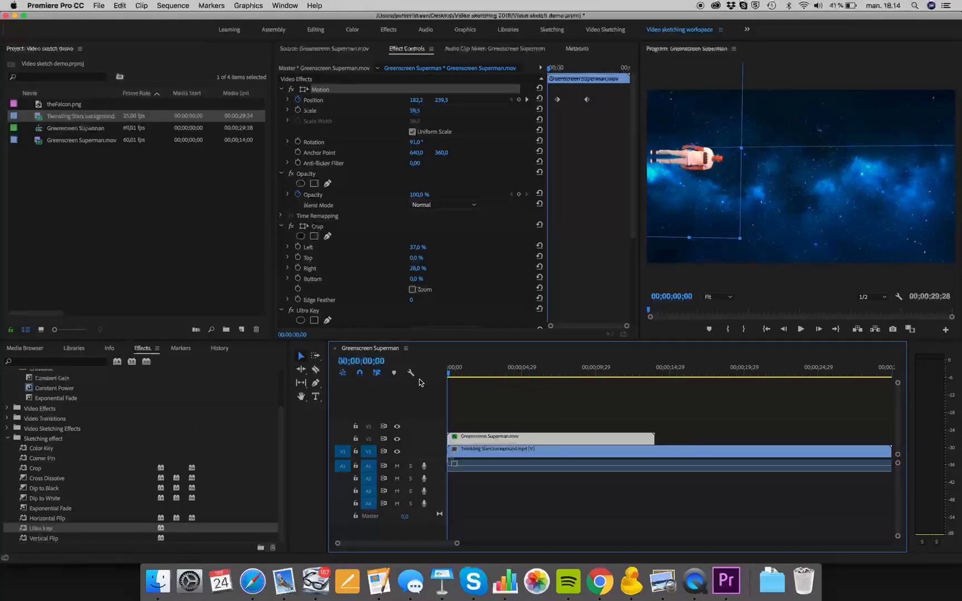
drag(448, 373, 490, 373)
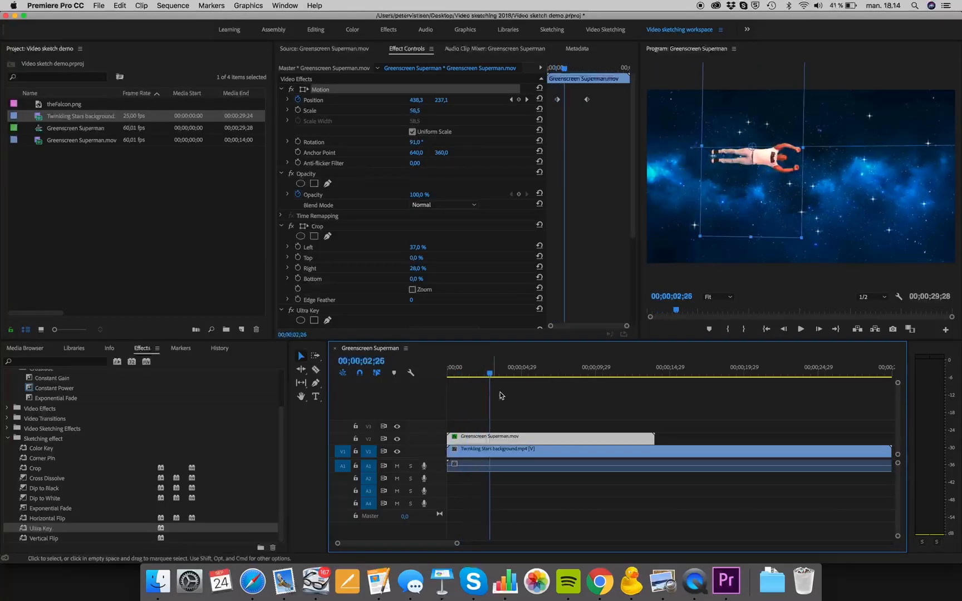
- Trim the end of the Greenscreen Superman clip back to 00;00;07;00
drag(490, 373, 552, 382)
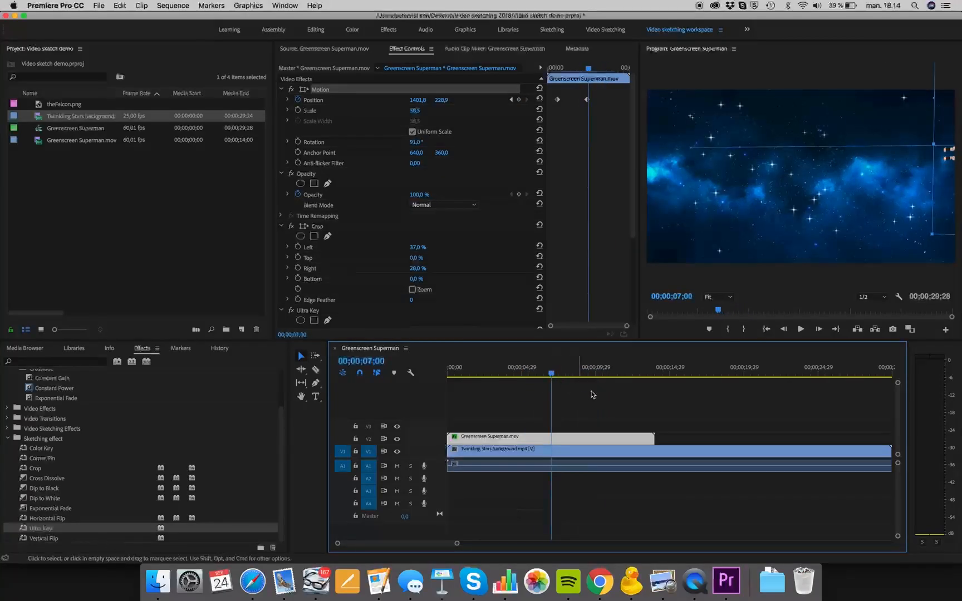
drag(656, 435, 551, 438)
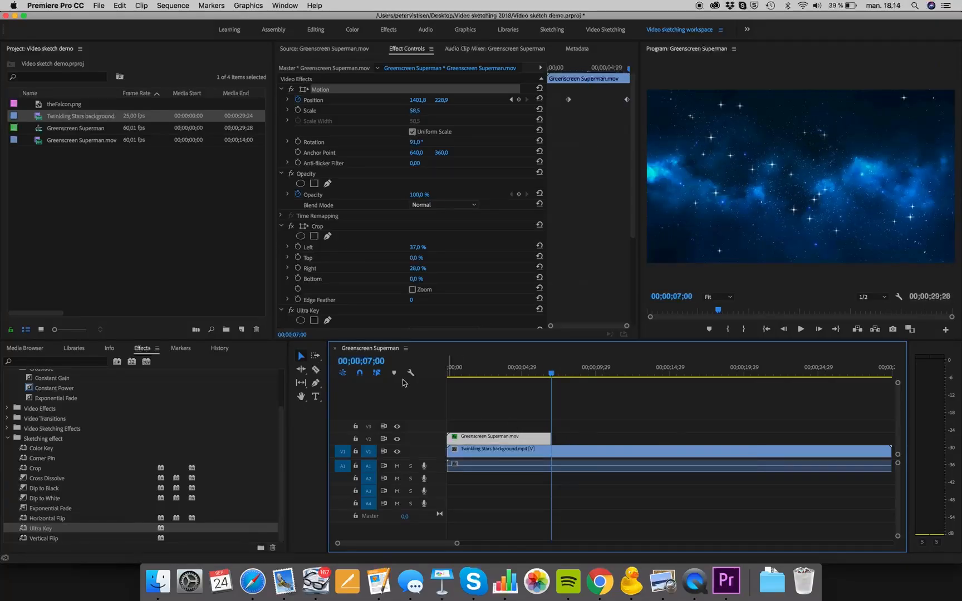
- Split the Twinkling Stars background at 00;00;07;00 and delete the part after the cut
click(316, 370)
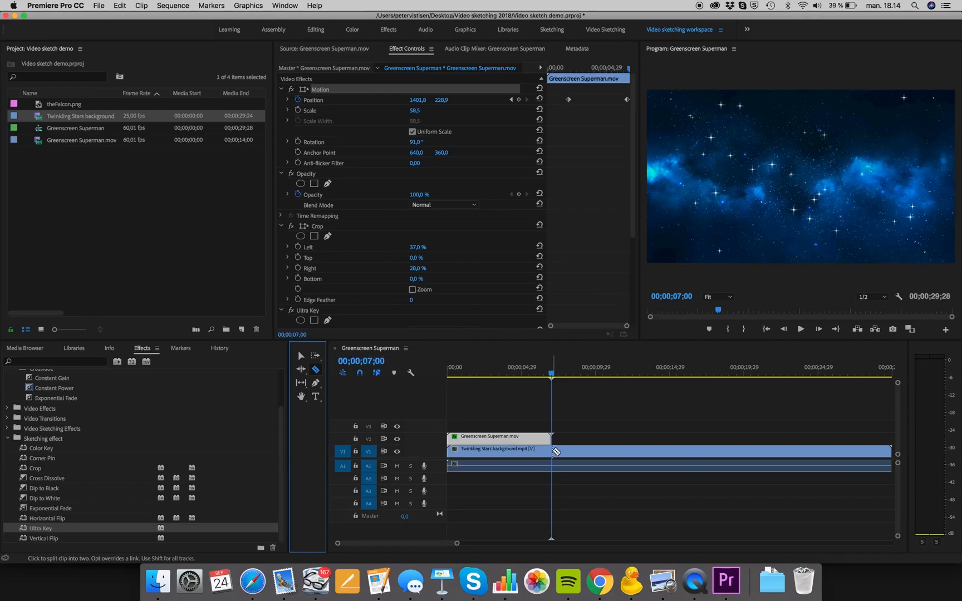
click(552, 451)
click(303, 356)
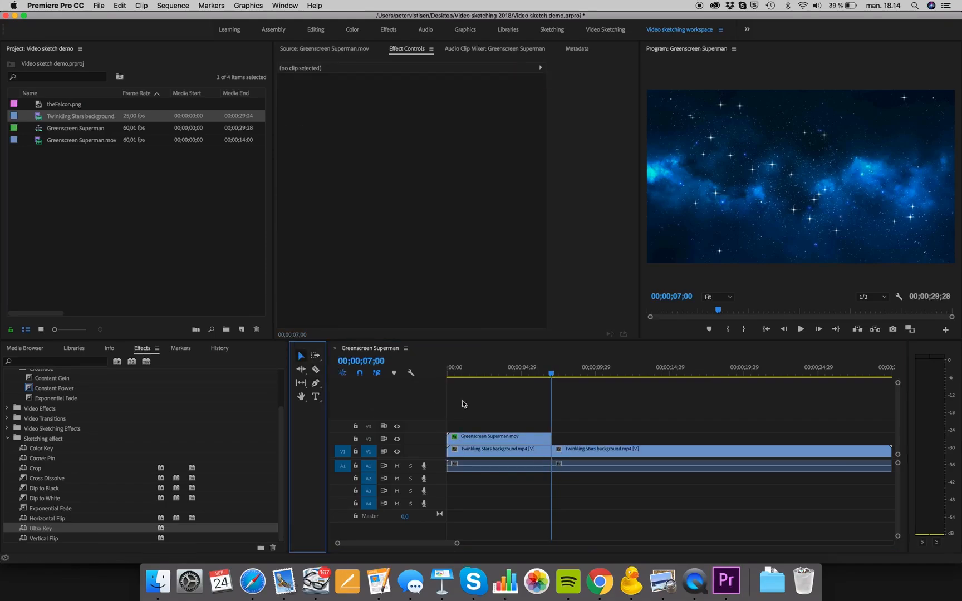
click(597, 455)
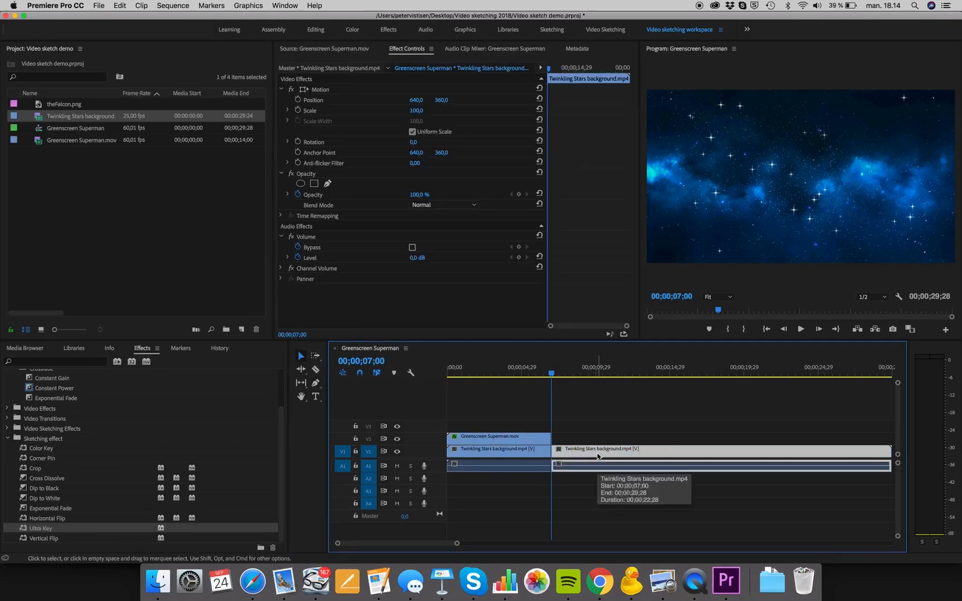
key(Delete)
- Apply the Dip to Black transition from the Sketching effect bin to the end of the Greenscreen Superman clip
drag(551, 376, 547, 373)
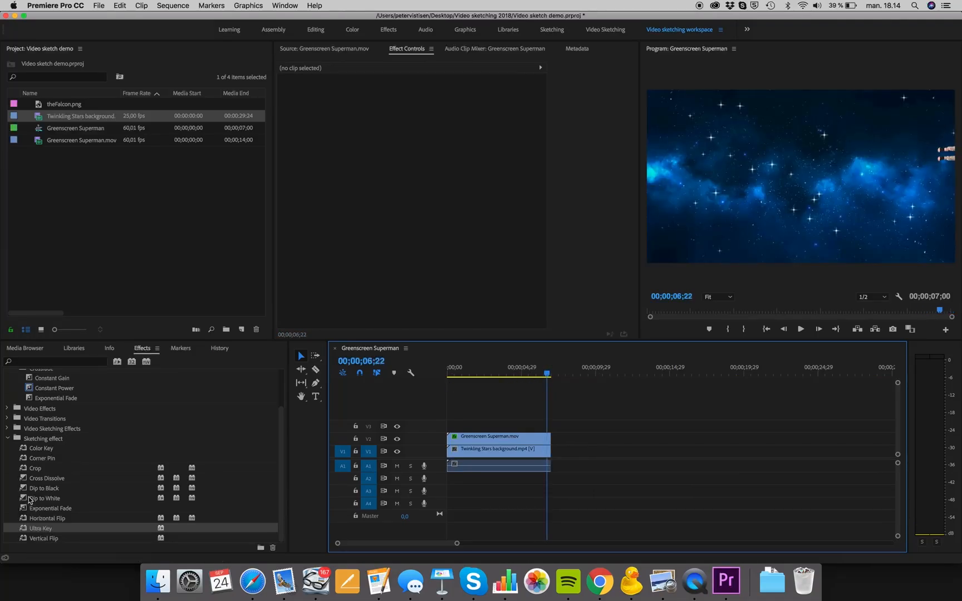
mouse_move(31, 487)
mouse_down()
mouse_move(345, 469)
mouse_move(90, 489)
mouse_move(312, 403)
mouse_move(549, 439)
mouse_up()
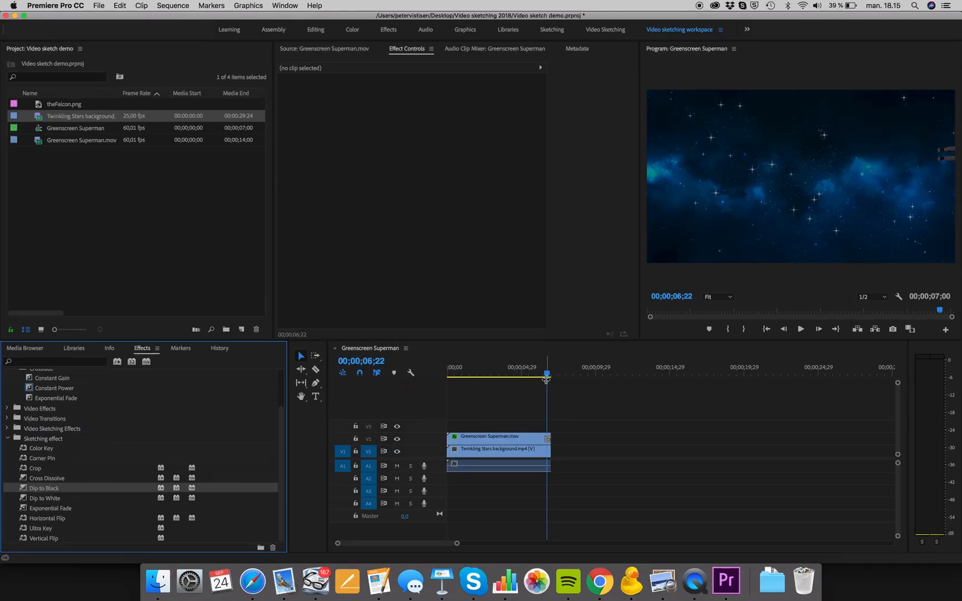
- Preview the Dip to Black fade up to 00;00;06;25 and select the Sketching effect bin
drag(547, 378, 551, 378)
key(space)
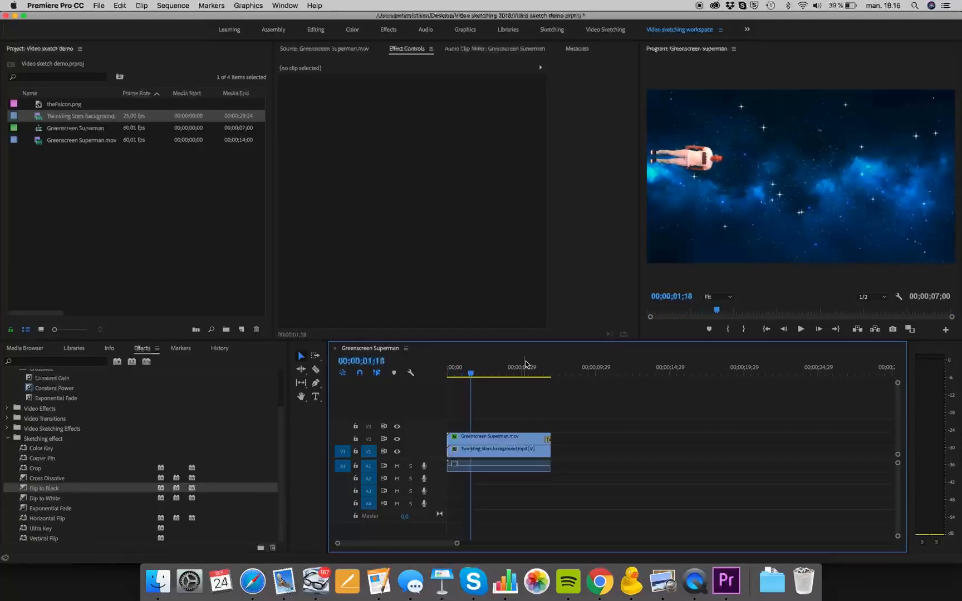
click(542, 369)
drag(542, 370, 550, 373)
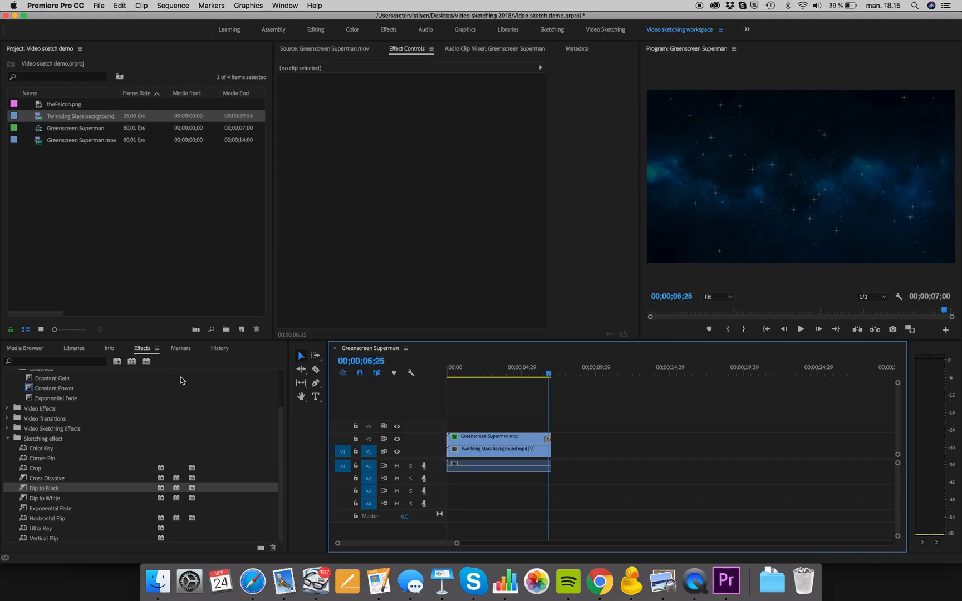
click(59, 440)
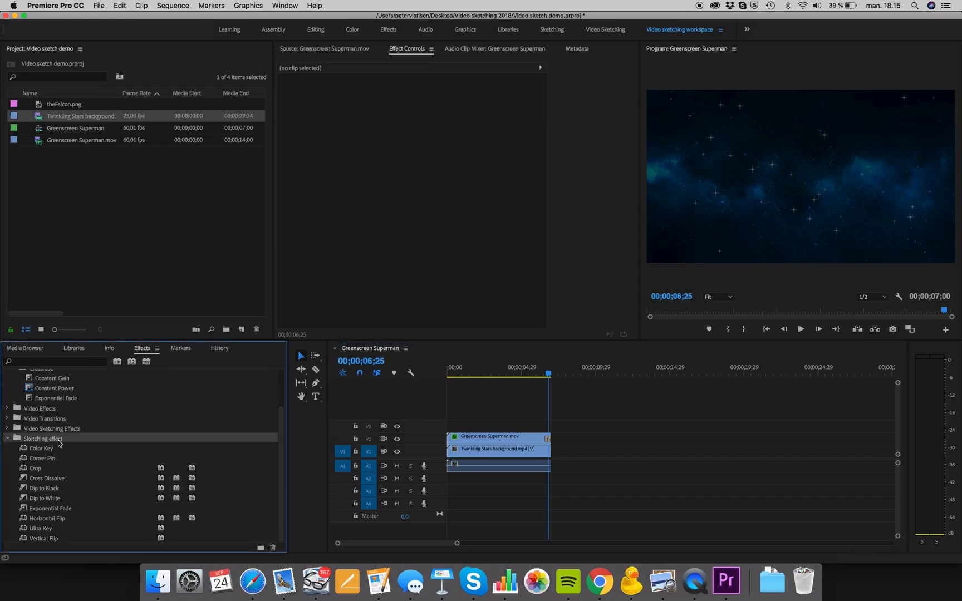